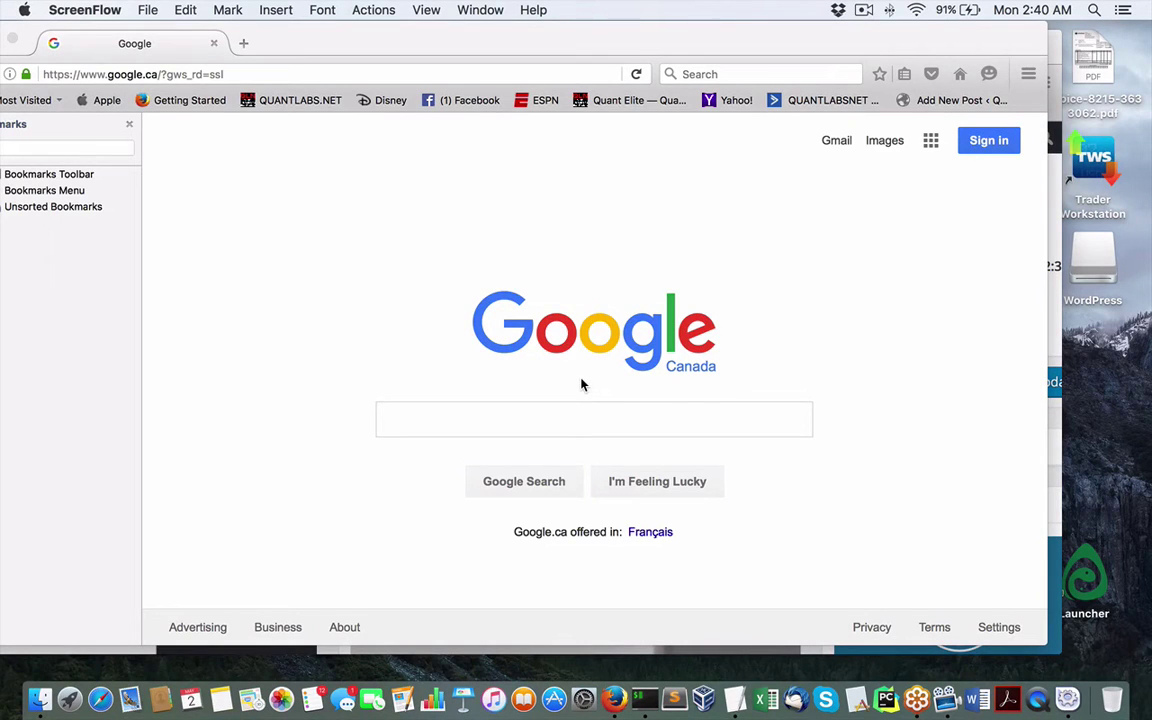
Open the local WordPress admin dashboard at localhost:8080/wordpress/wp-admin/ and look over its widgets
{"action": "left_click", "coordinate": [340, 74]}
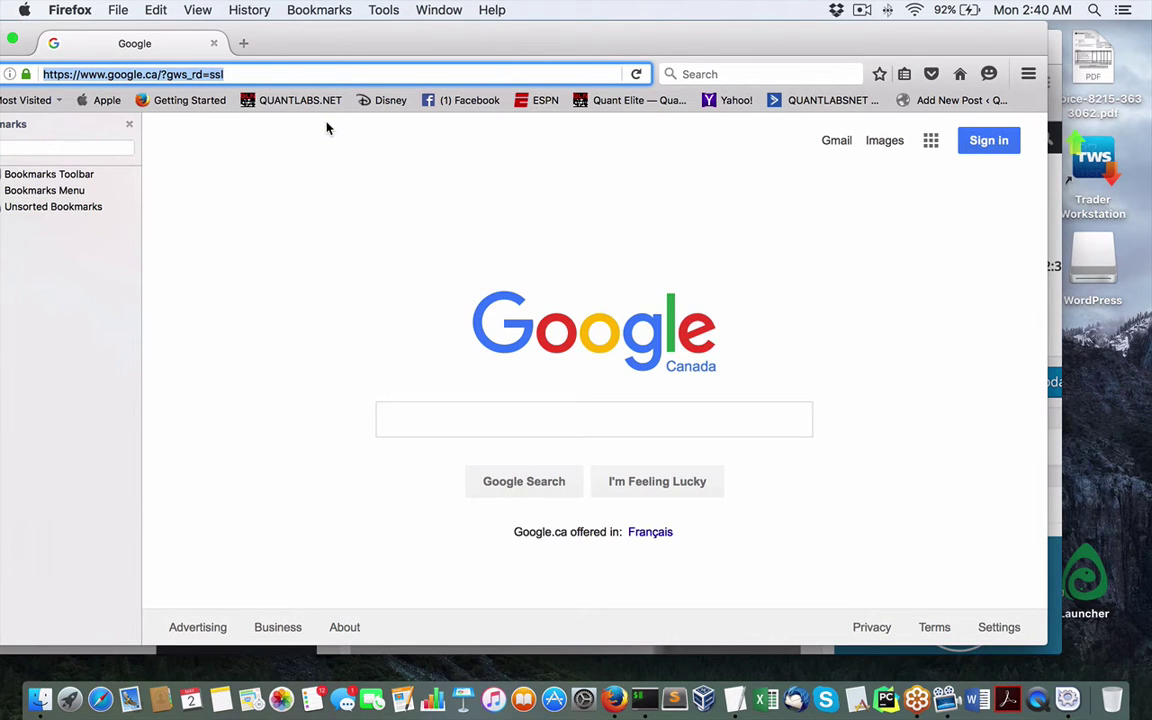
{"action": "type", "text": "local"}
{"action": "key", "text": "Escape"}
{"action": "type", "text": "host"}
{"action": "key", "text": "BackSpace"}
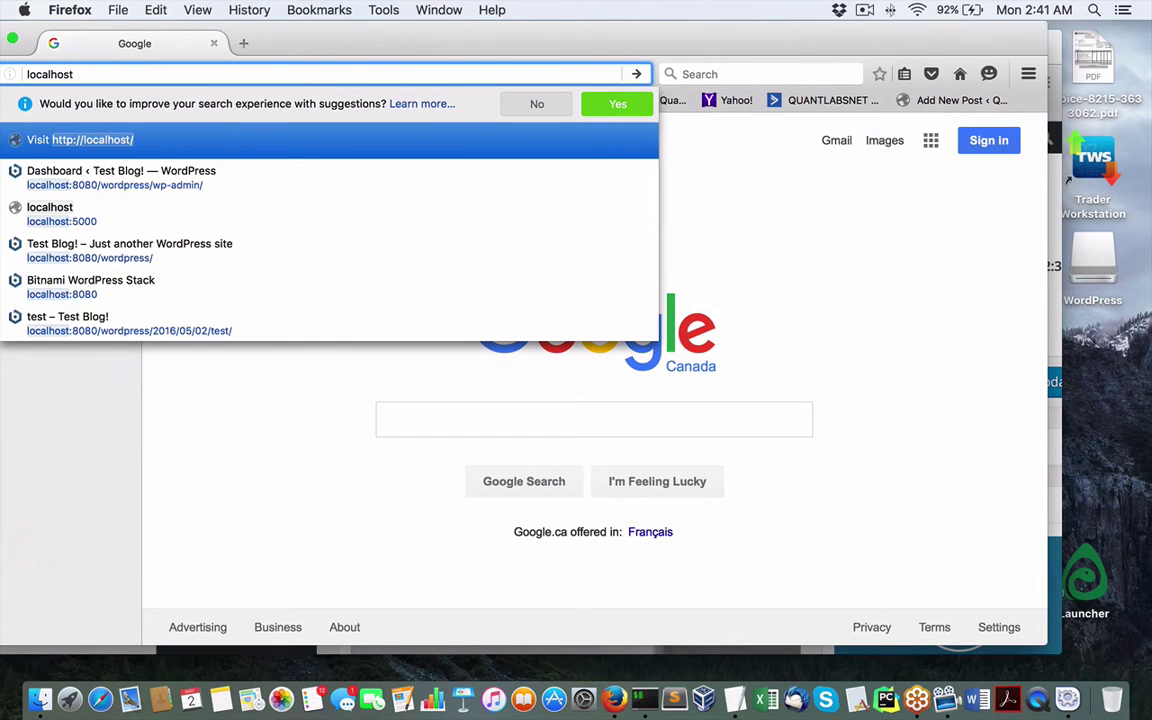
{"action": "key", "text": "Down"}
{"action": "key", "text": "Return"}
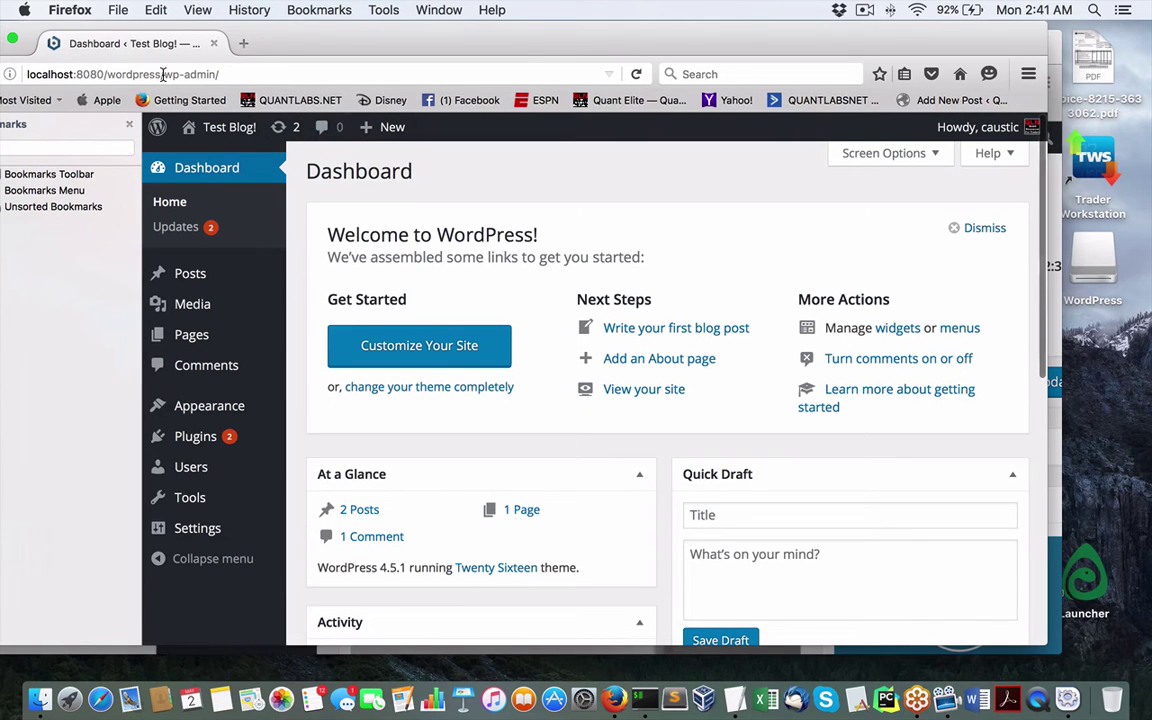
{"action": "left_click_drag", "start_coordinate": [162, 74], "coordinate": [222, 74]}
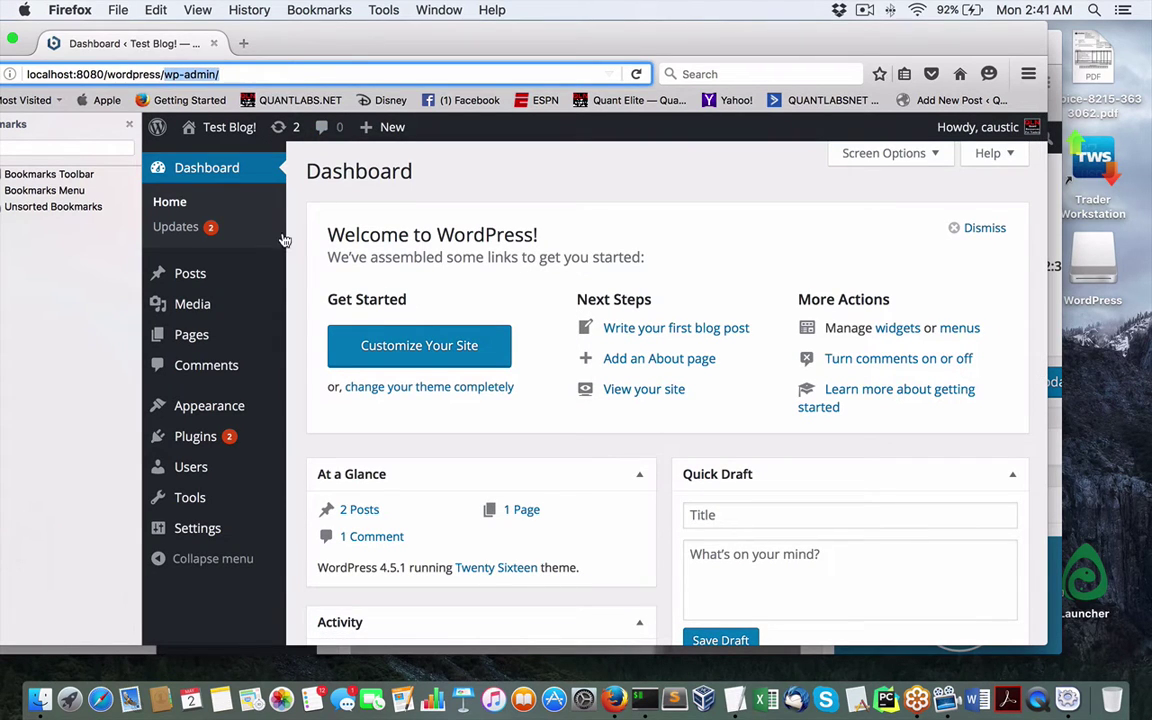
{"action": "scroll", "coordinate": [486, 401], "scroll_direction": "down", "scroll_amount": 3}
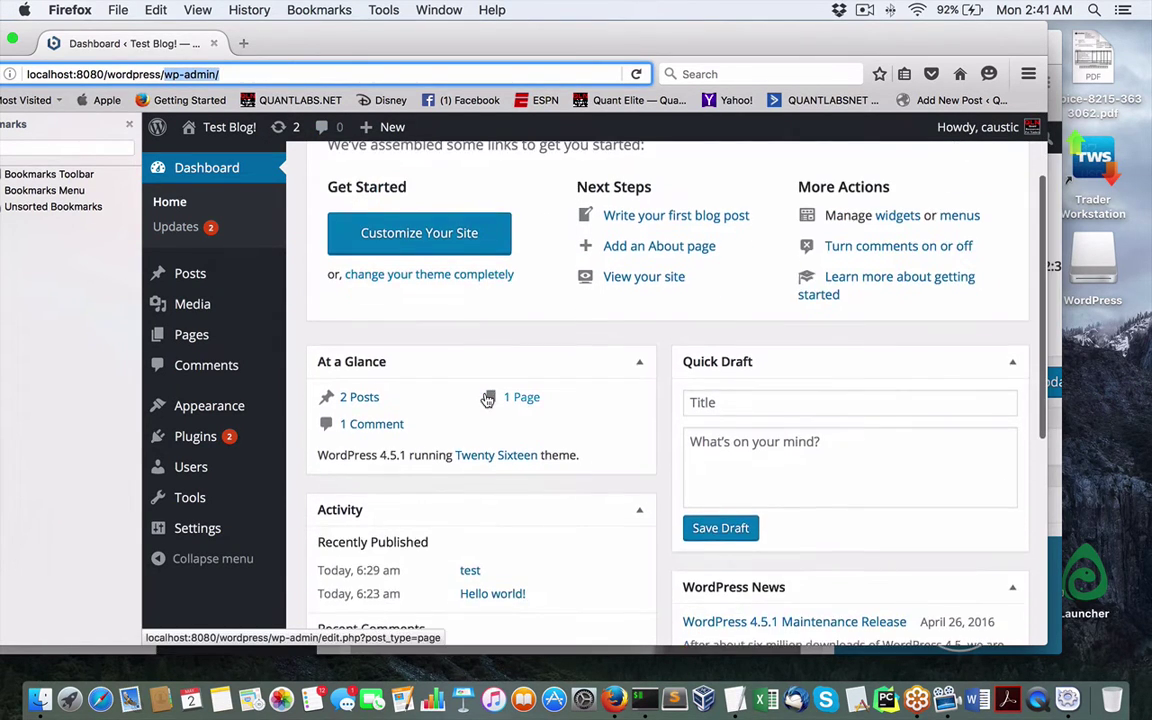
{"action": "scroll", "coordinate": [480, 399], "scroll_direction": "down", "scroll_amount": 5}
Open the test blog's public front page at localhost:8080/wordpress/ in a new tab
{"action": "left_click", "coordinate": [243, 43]}
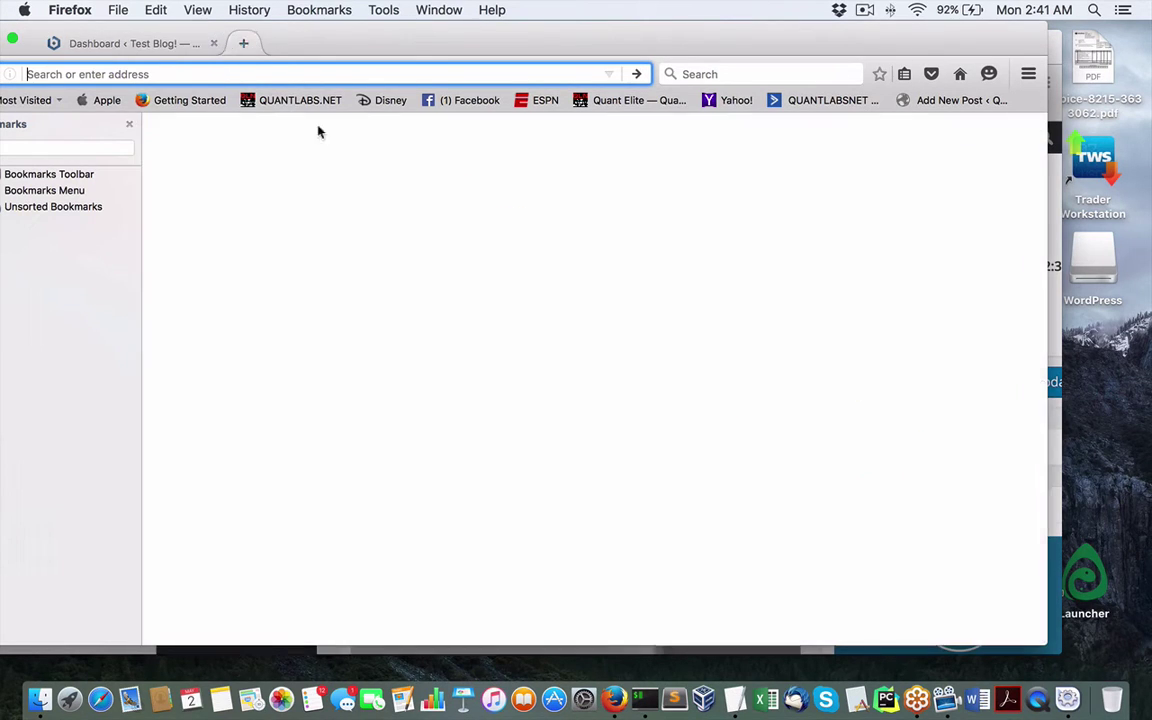
{"action": "type", "text": "localhost/"}
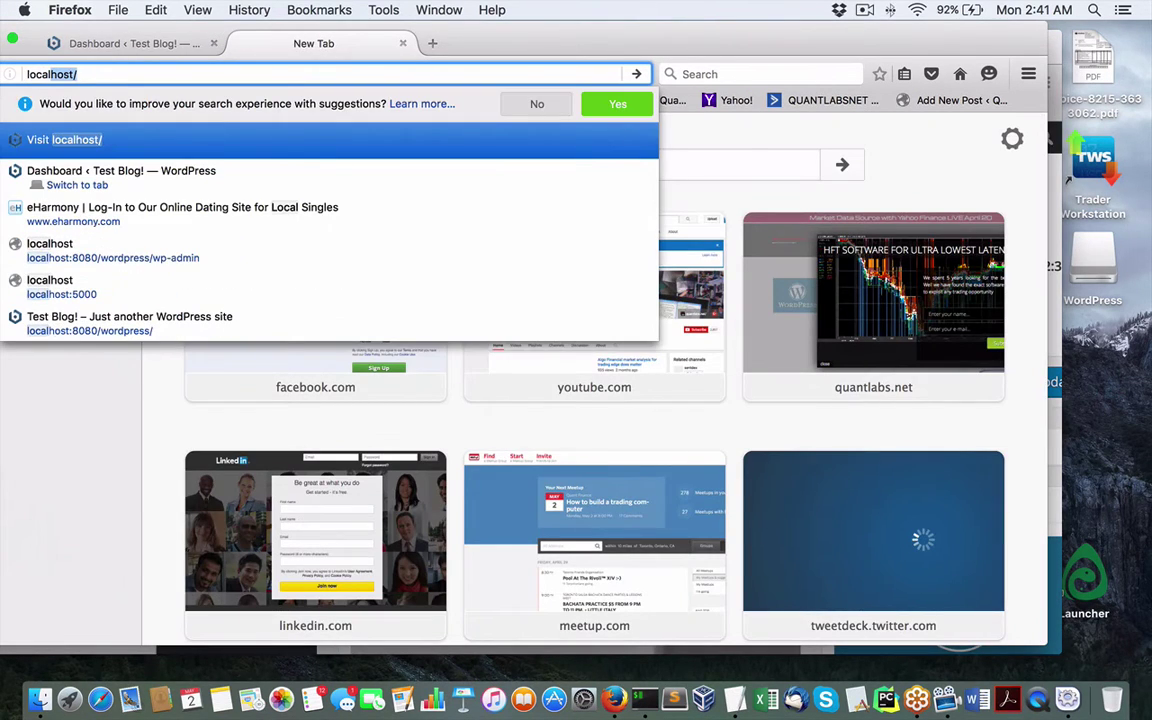
{"action": "key", "text": "Down"}
{"action": "key", "text": "BackSpace"}
{"action": "key", "text": "BackSpace"}
{"action": "key", "text": "BackSpace"}
{"action": "key", "text": "BackSpace"}
{"action": "key", "text": "BackSpace"}
{"action": "key", "text": "BackSpace"}
{"action": "key", "text": "BackSpace"}
{"action": "key", "text": "BackSpace"}
{"action": "key", "text": "BackSpace"}
{"action": "key", "text": "BackSpace"}
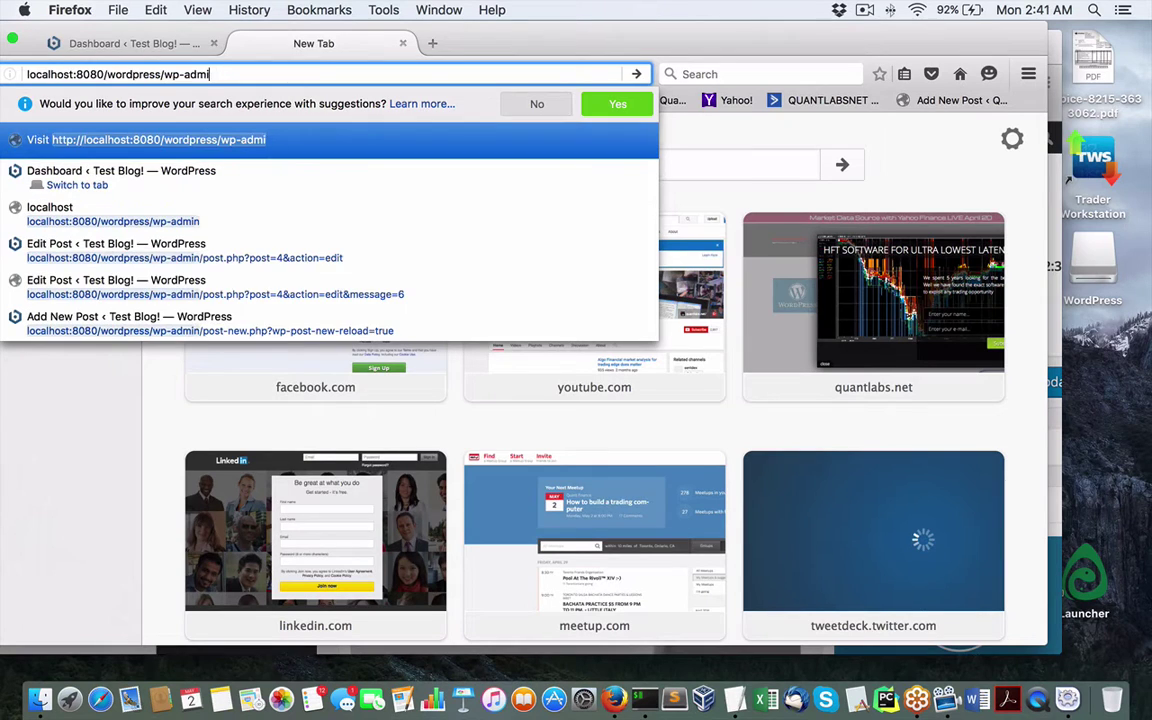
{"action": "key", "text": "Return"}
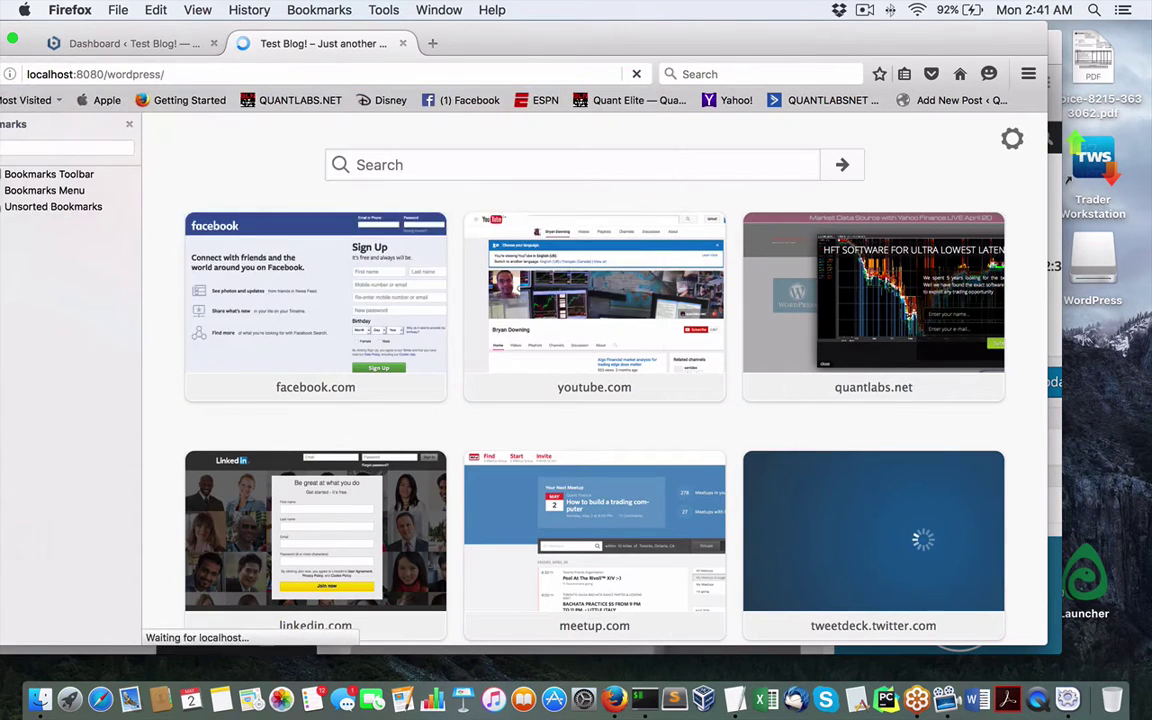
Examine the blog's front page down to its footer, including the sidebar sections, and return to the admin dashboard
{"action": "scroll", "coordinate": [490, 408], "scroll_direction": "down", "scroll_amount": 4}
{"action": "scroll", "coordinate": [490, 409], "scroll_direction": "down", "scroll_amount": 10}
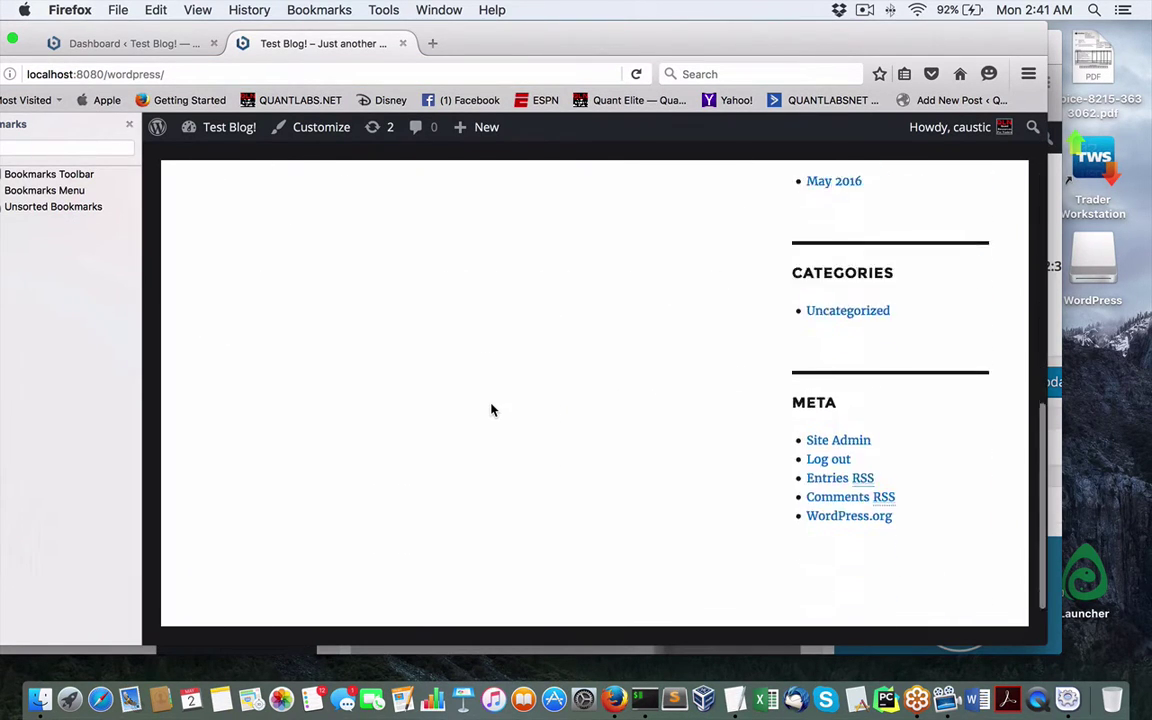
{"action": "scroll", "coordinate": [491, 406], "scroll_direction": "up", "scroll_amount": 15}
{"action": "scroll", "coordinate": [491, 406], "scroll_direction": "down", "scroll_amount": 4}
{"action": "scroll", "coordinate": [491, 409], "scroll_direction": "down", "scroll_amount": 10}
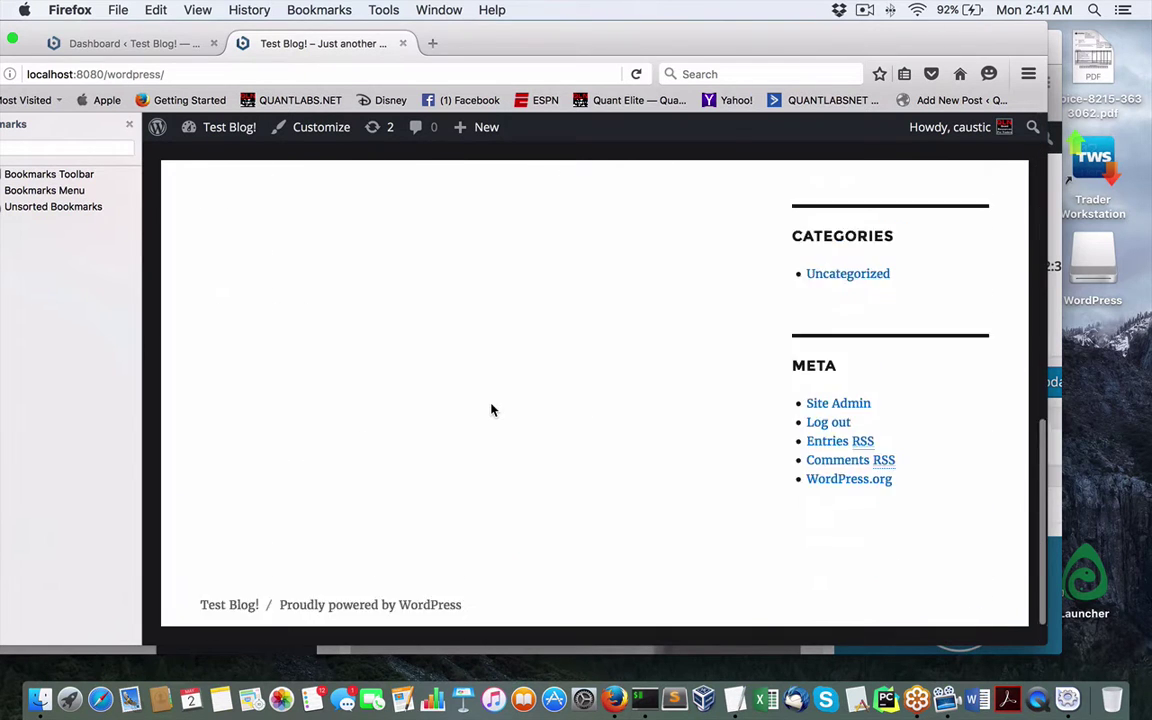
{"action": "scroll", "coordinate": [491, 409], "scroll_direction": "up", "scroll_amount": 3}
{"action": "left_click", "coordinate": [97, 46]}
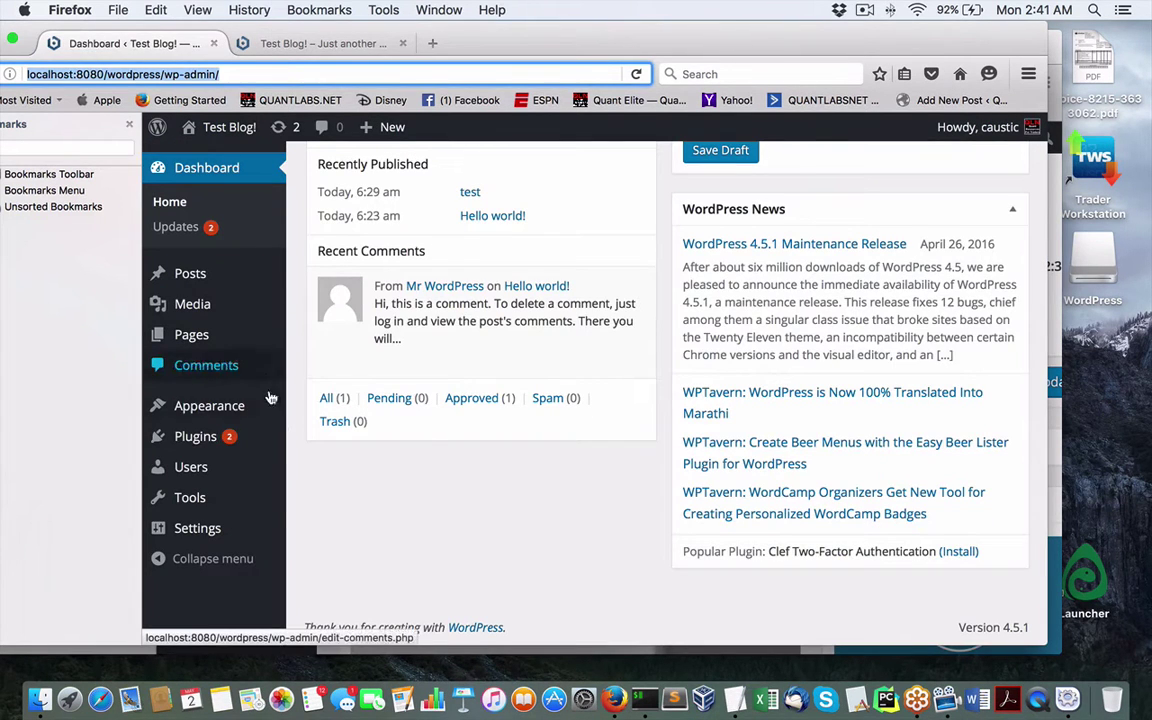
Open the plugin directory on wordpress.org in a new tab and search it for amcharts
{"action": "left_click", "coordinate": [446, 44]}
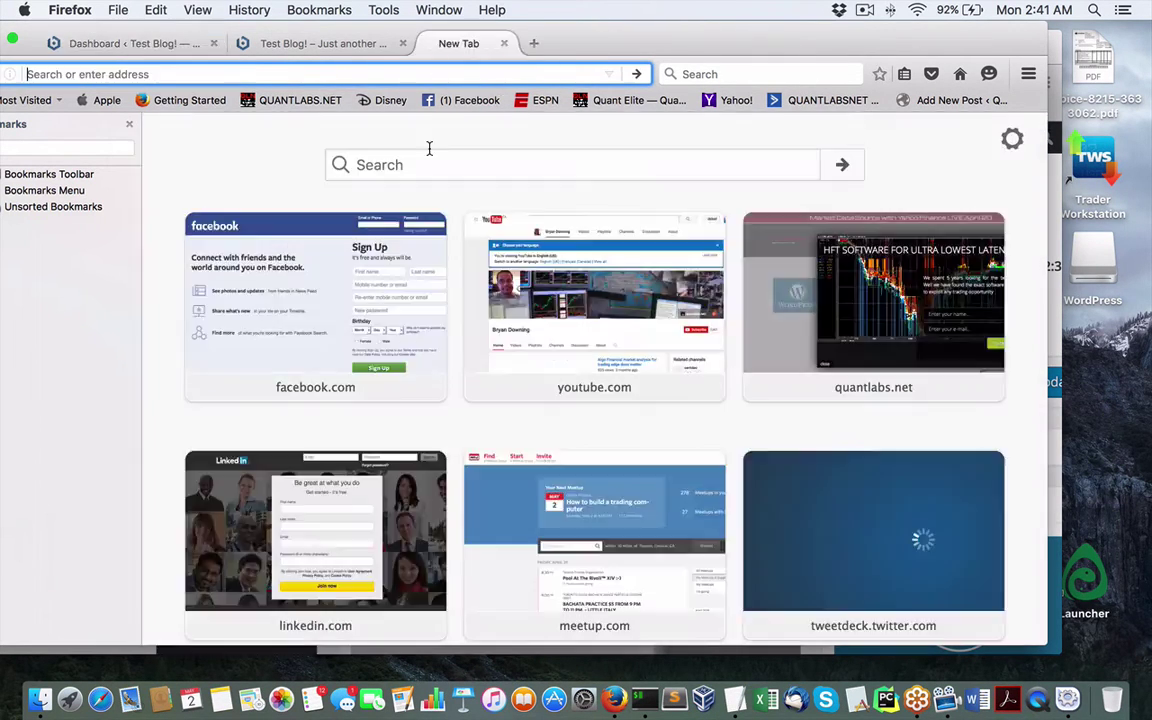
{"action": "type", "text": "wordpress.org"}
{"action": "key", "text": "Return"}
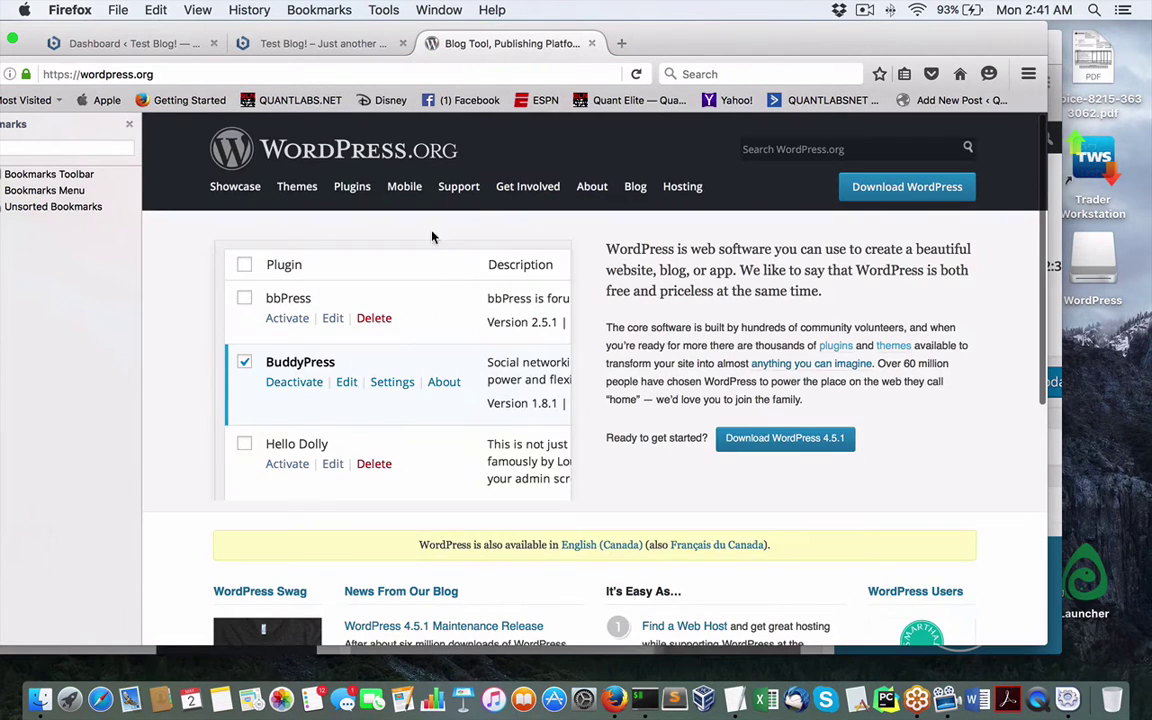
{"action": "left_click", "coordinate": [356, 189]}
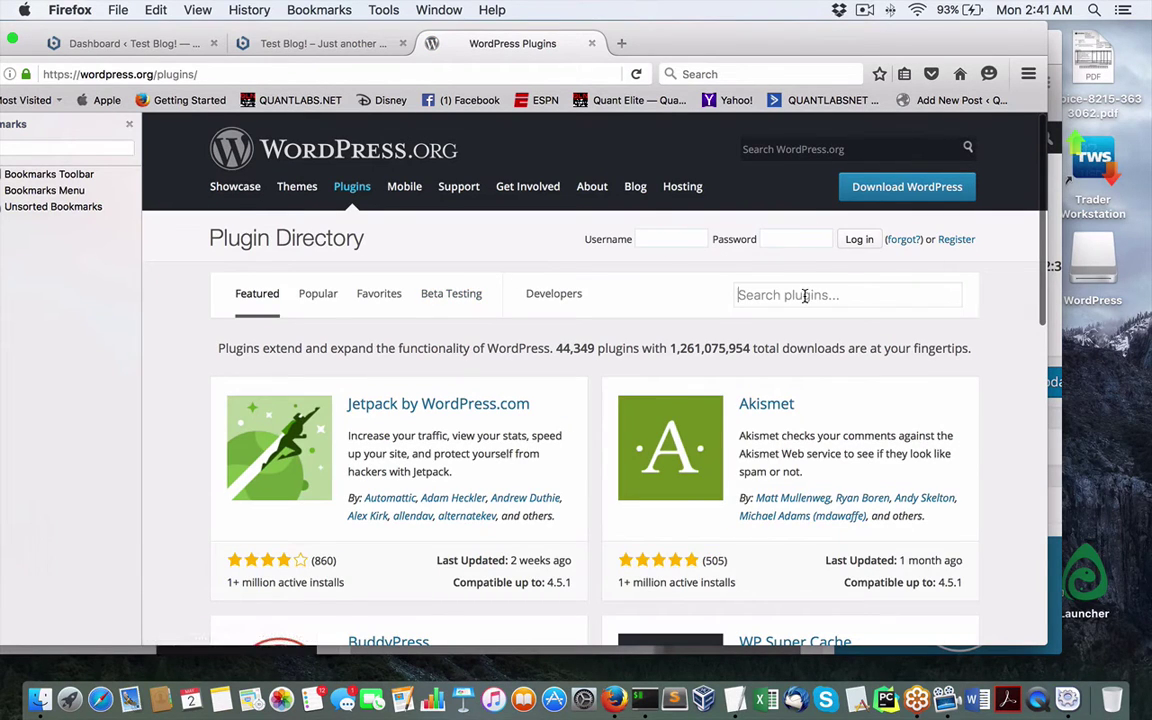
{"action": "type", "text": "am"}
{"action": "key", "text": "Down"}
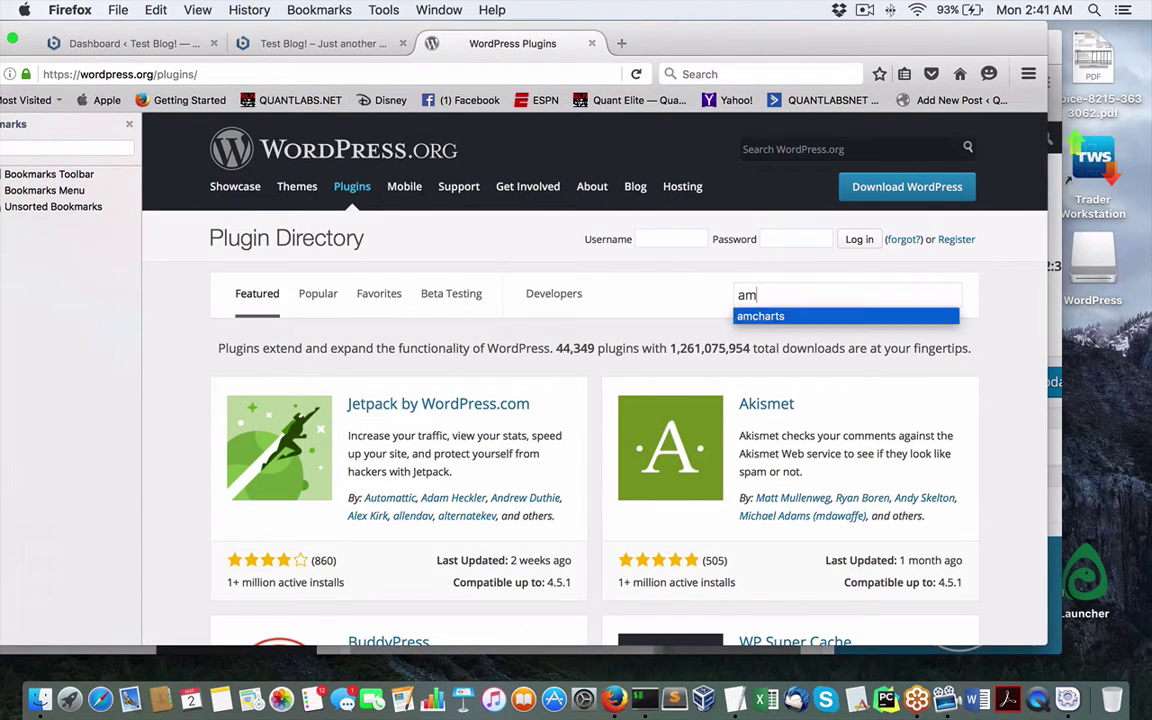
{"action": "key", "text": "Return"}
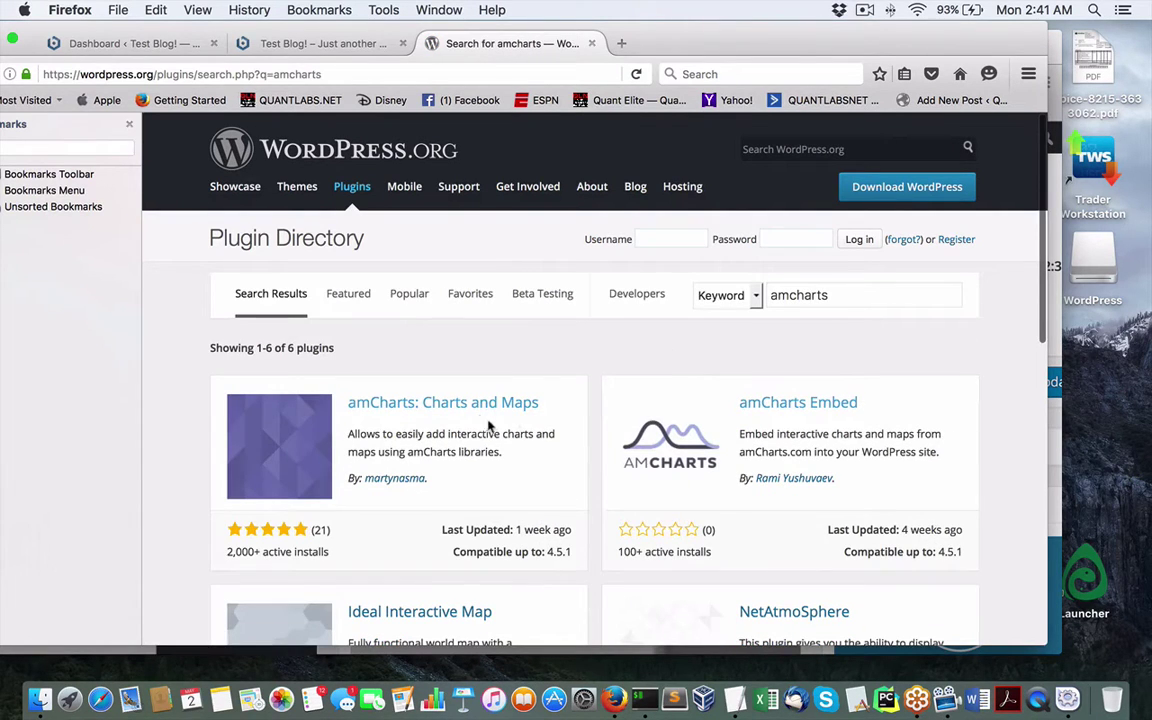
Open the amCharts: Charts and Maps plugin page and read its description
{"action": "scroll", "coordinate": [540, 419], "scroll_direction": "down", "scroll_amount": 10}
{"action": "scroll", "coordinate": [540, 419], "scroll_direction": "down", "scroll_amount": 3}
{"action": "scroll", "coordinate": [540, 419], "scroll_direction": "up", "scroll_amount": 6}
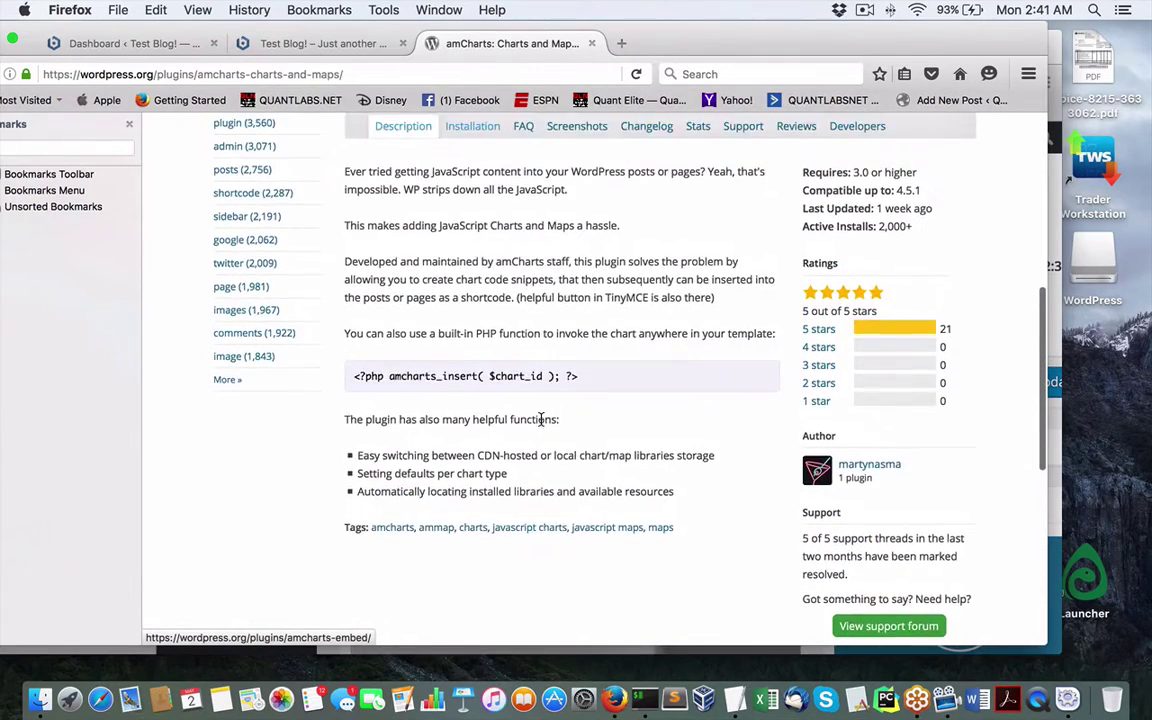
Return to the local site's admin dashboard and search for amchart among the plugins that can be added
{"action": "left_click", "coordinate": [120, 43]}
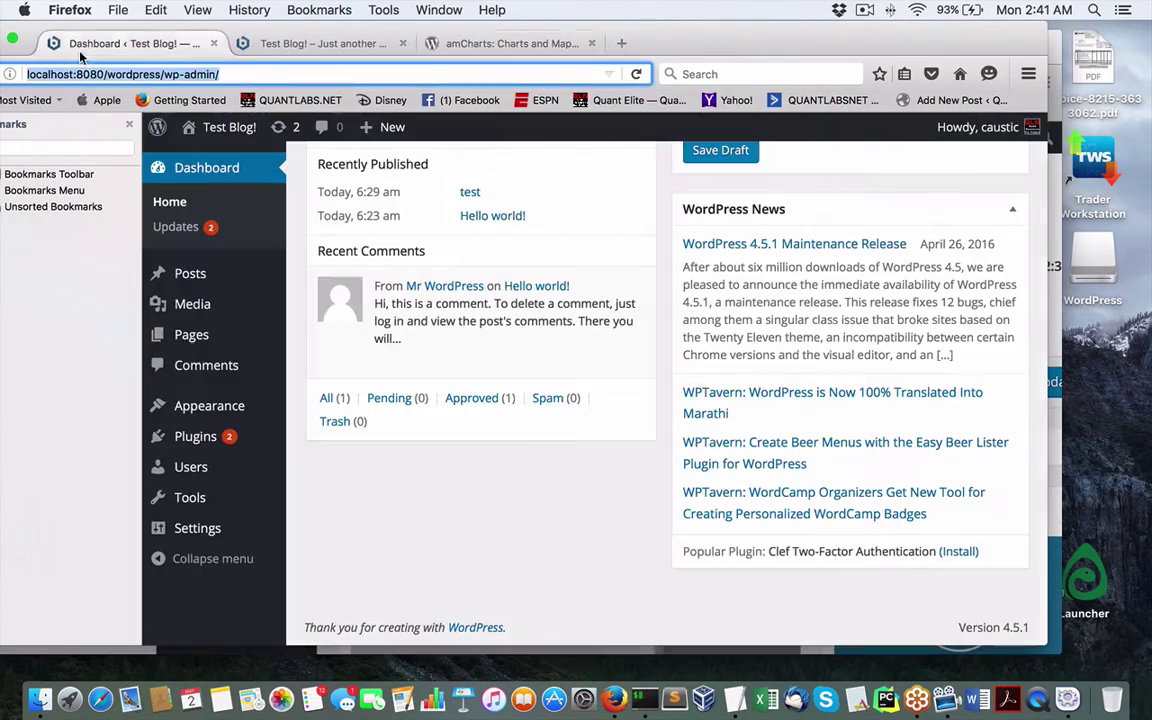
{"action": "left_click", "coordinate": [309, 43]}
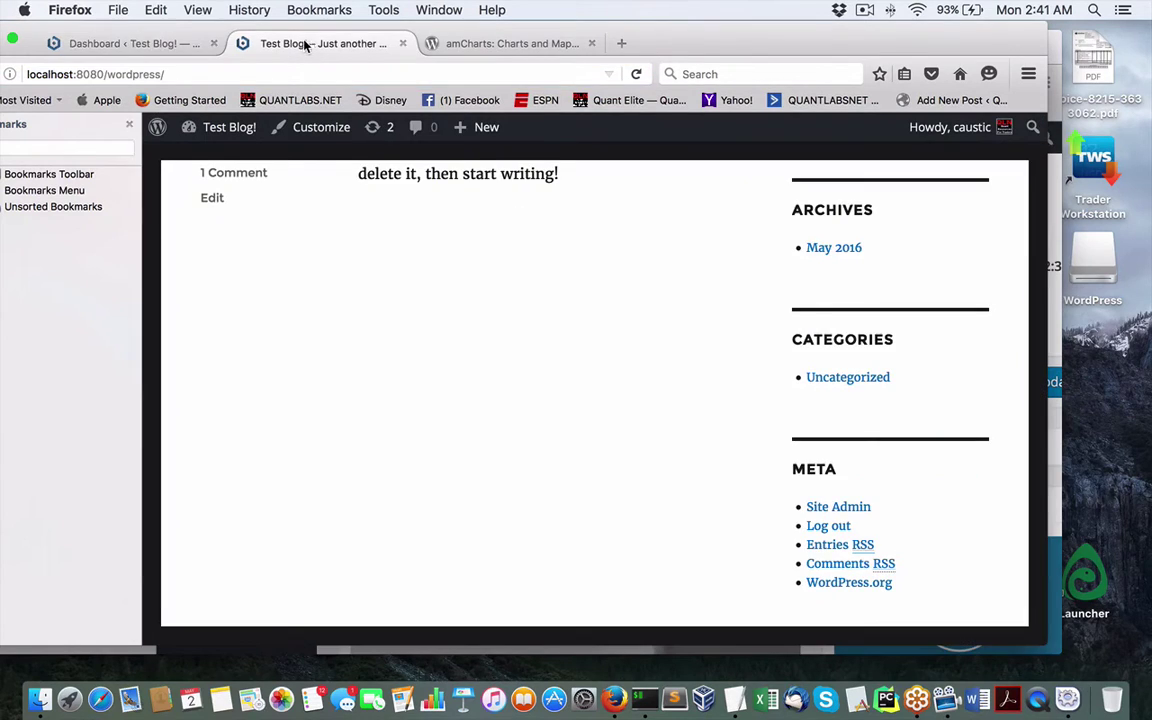
{"action": "left_click", "coordinate": [97, 43]}
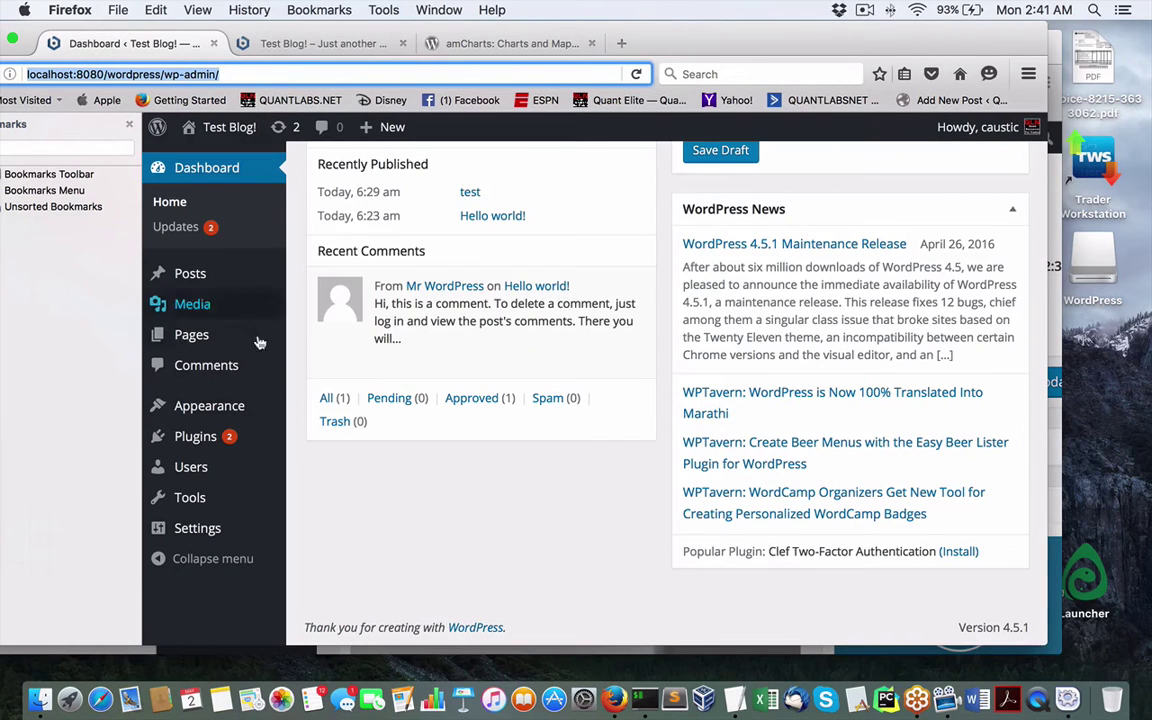
{"action": "mouse_move", "coordinate": [195, 437]}
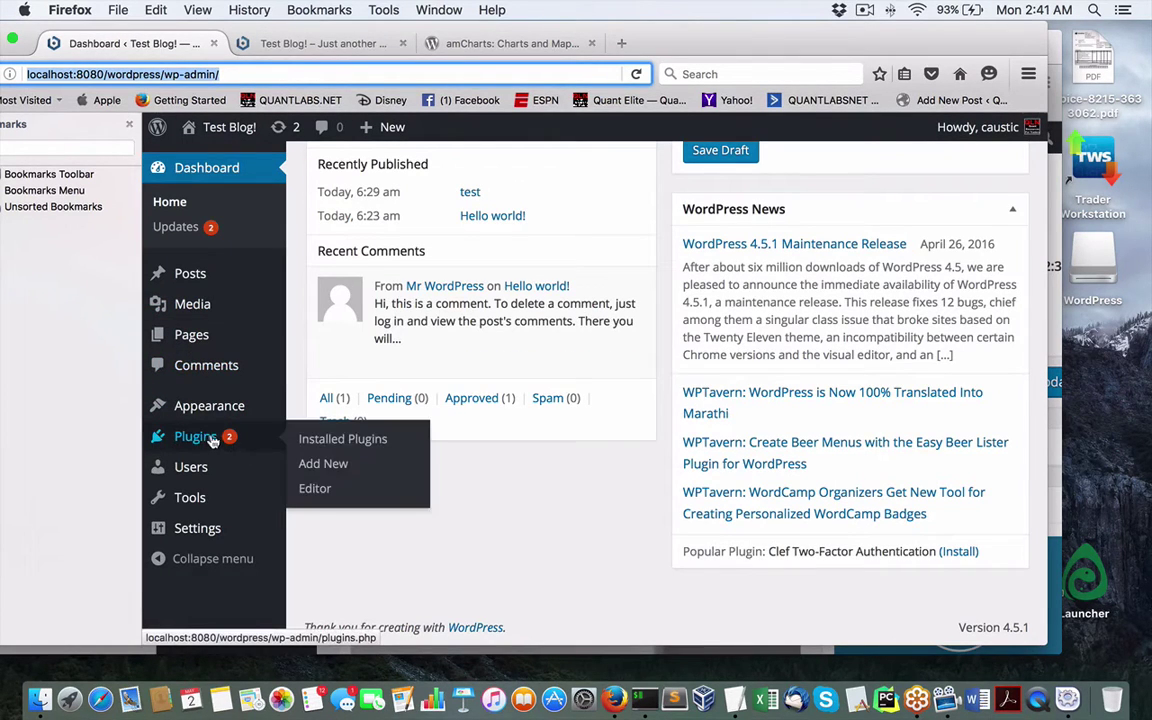
{"action": "left_click", "coordinate": [338, 465]}
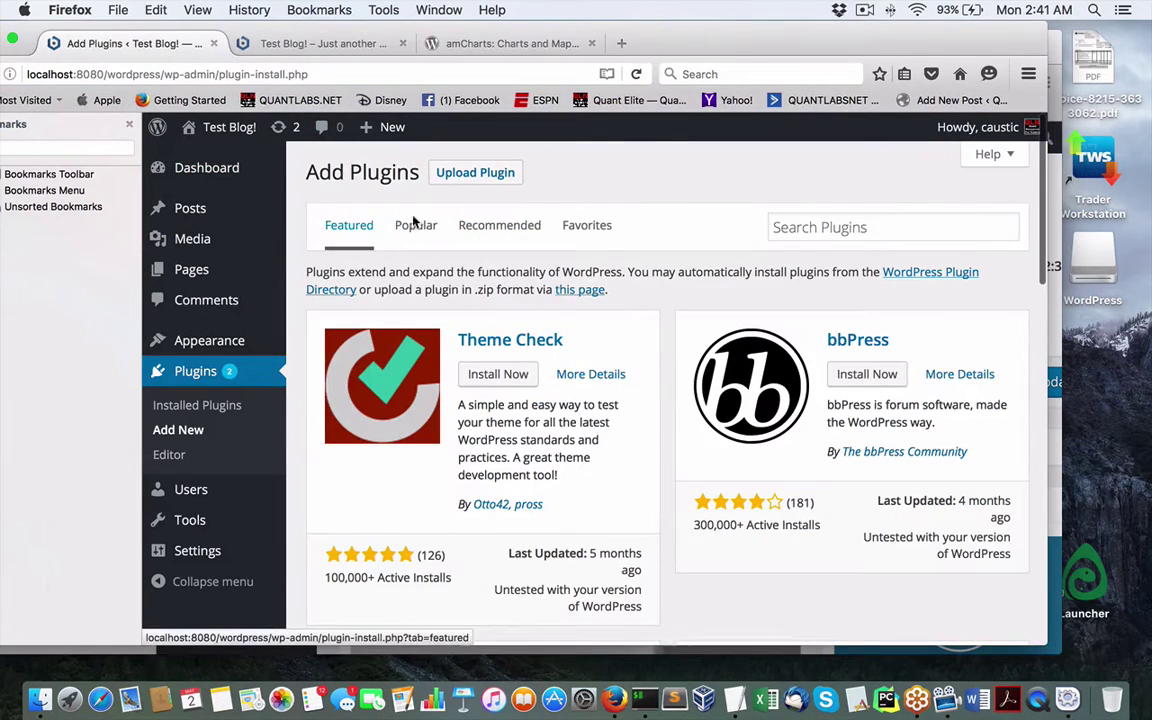
{"action": "left_click", "coordinate": [777, 226]}
{"action": "type", "text": "a"}
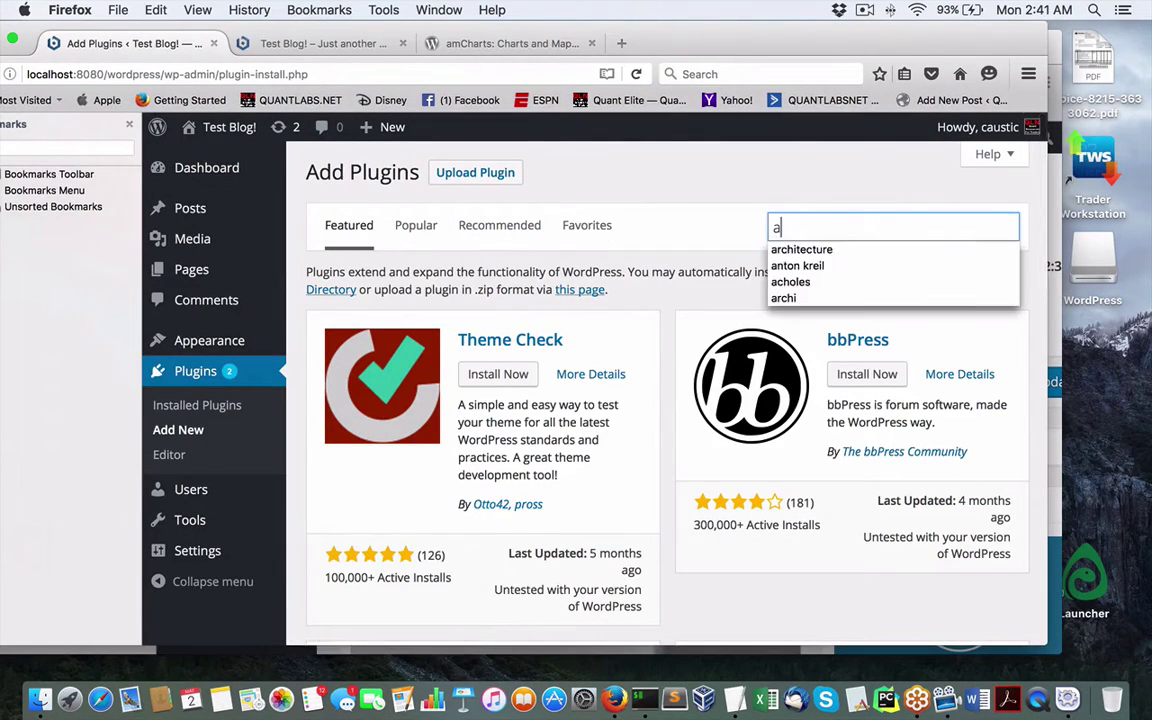
{"action": "type", "text": "mchart"}
{"action": "key", "text": "Return"}
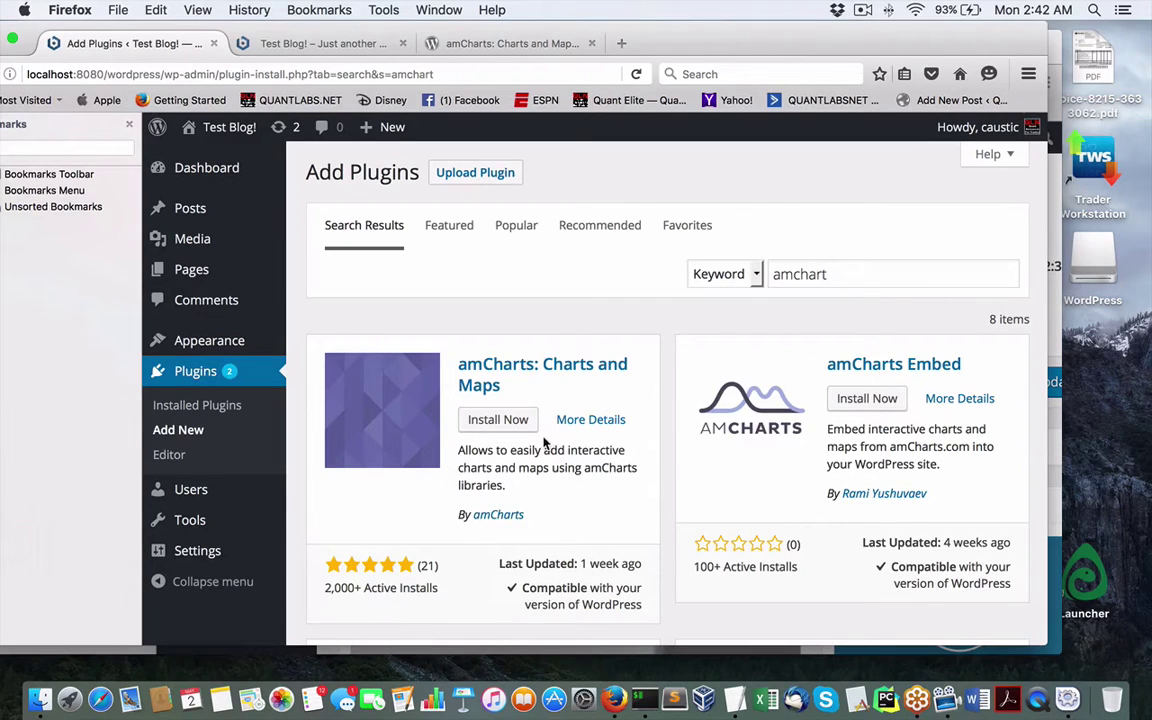
Install and activate the amCharts: Charts and Maps plugin, and find its entry among the installed plugins
{"action": "left_click", "coordinate": [498, 419]}
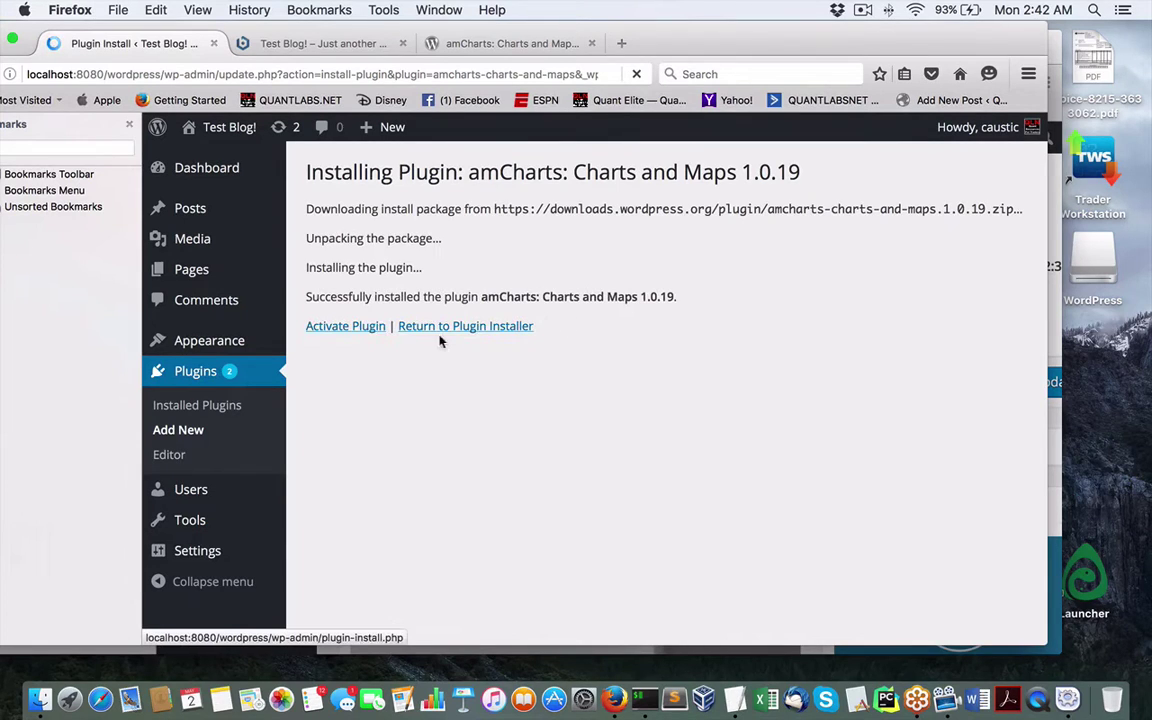
{"action": "left_click", "coordinate": [374, 326]}
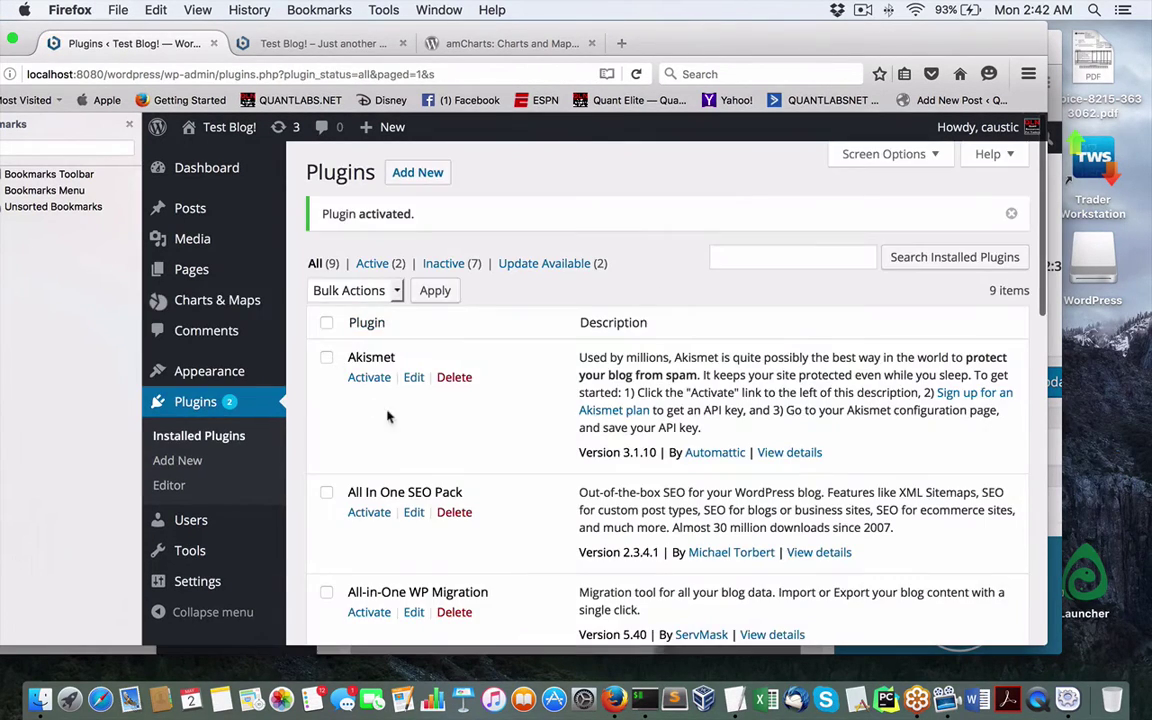
{"action": "scroll", "coordinate": [392, 418], "scroll_direction": "down", "scroll_amount": 5}
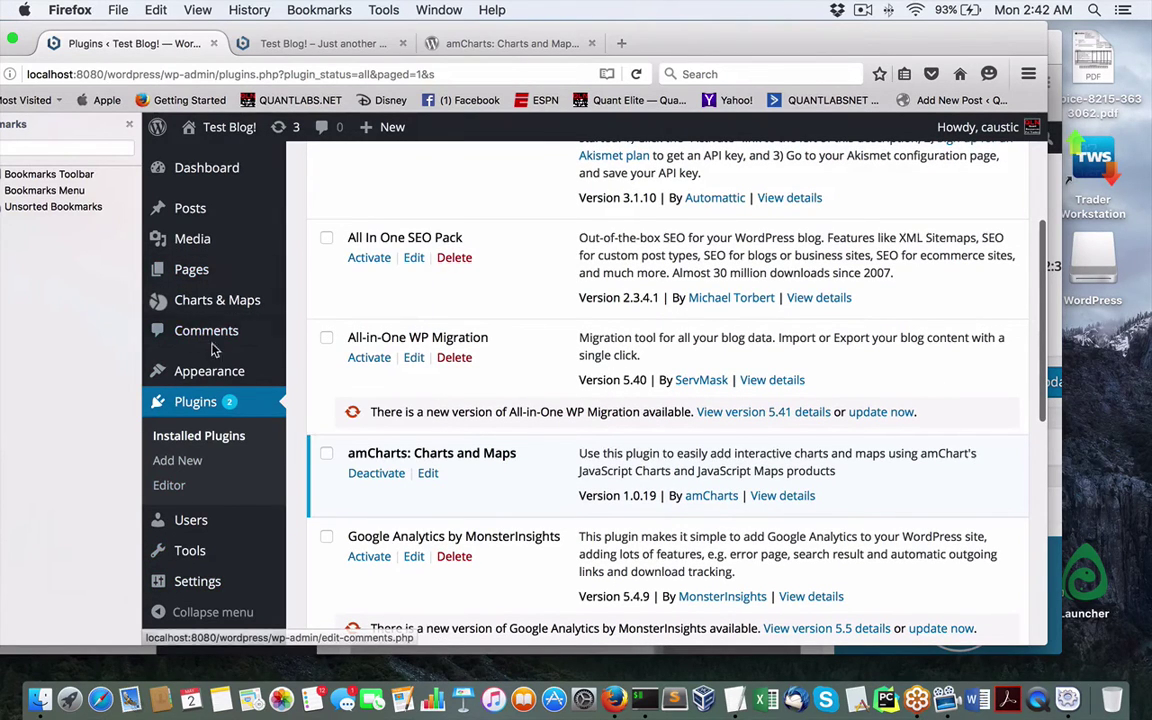
Create a new Stock chart in Charts & Maps and title it "test amcharts"
{"action": "mouse_move", "coordinate": [202, 306]}
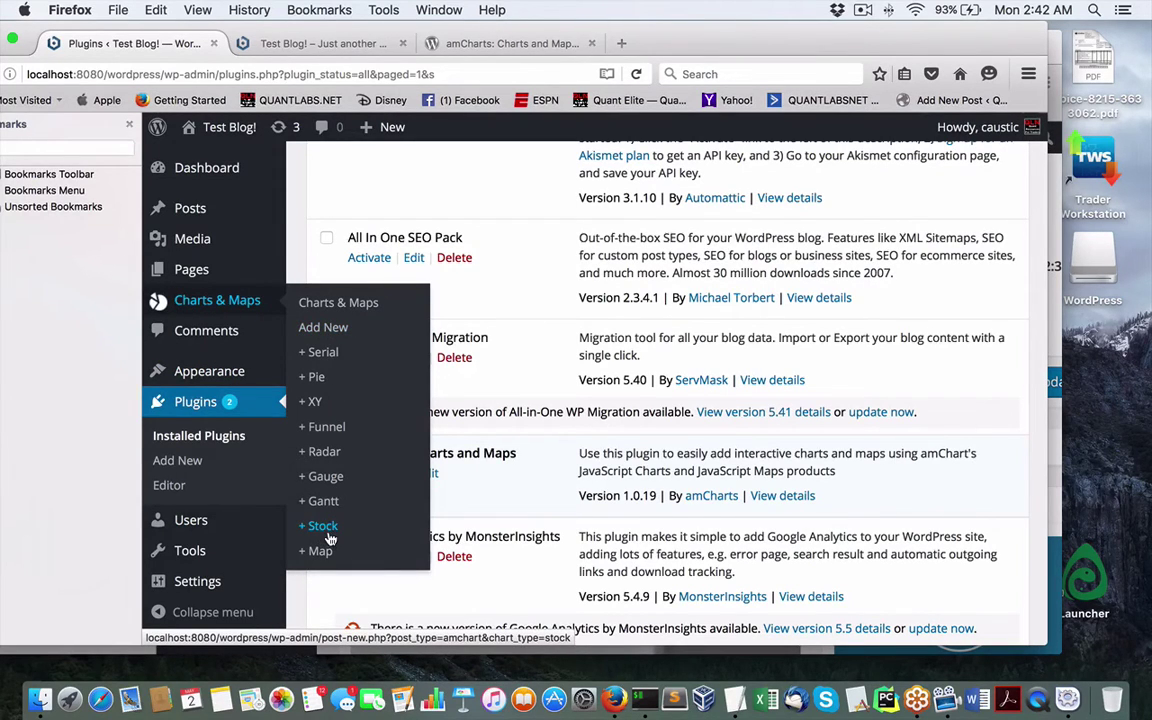
{"action": "left_click", "coordinate": [337, 309]}
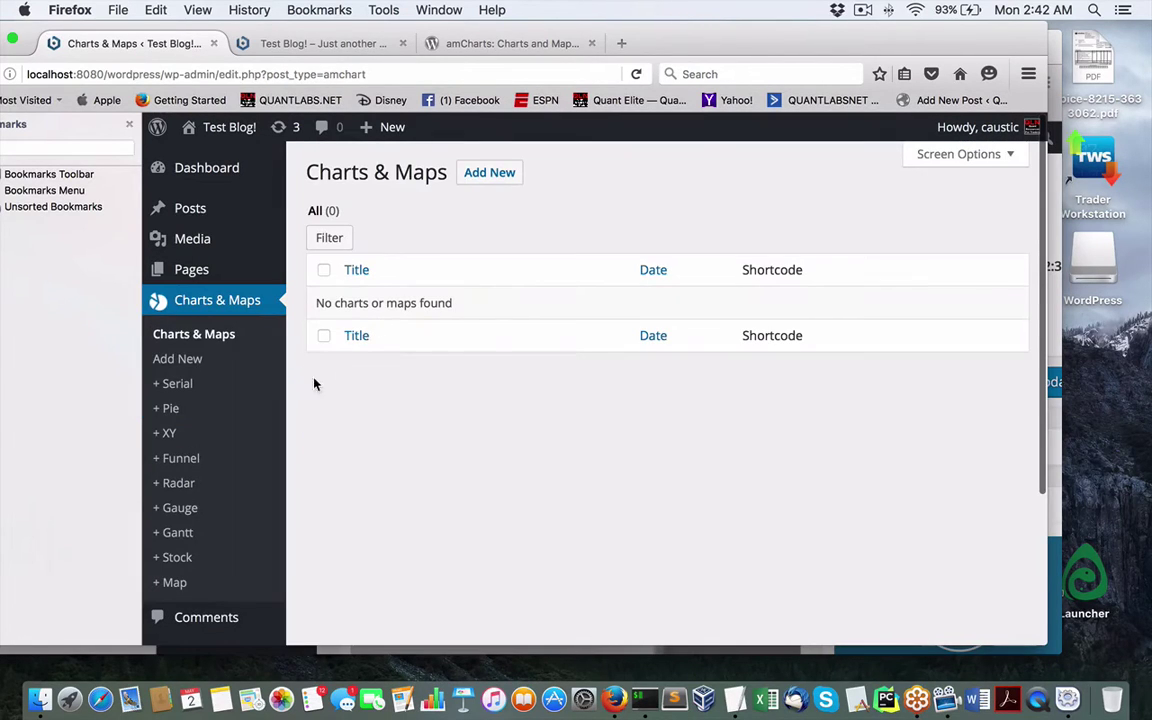
{"action": "left_click", "coordinate": [183, 360]}
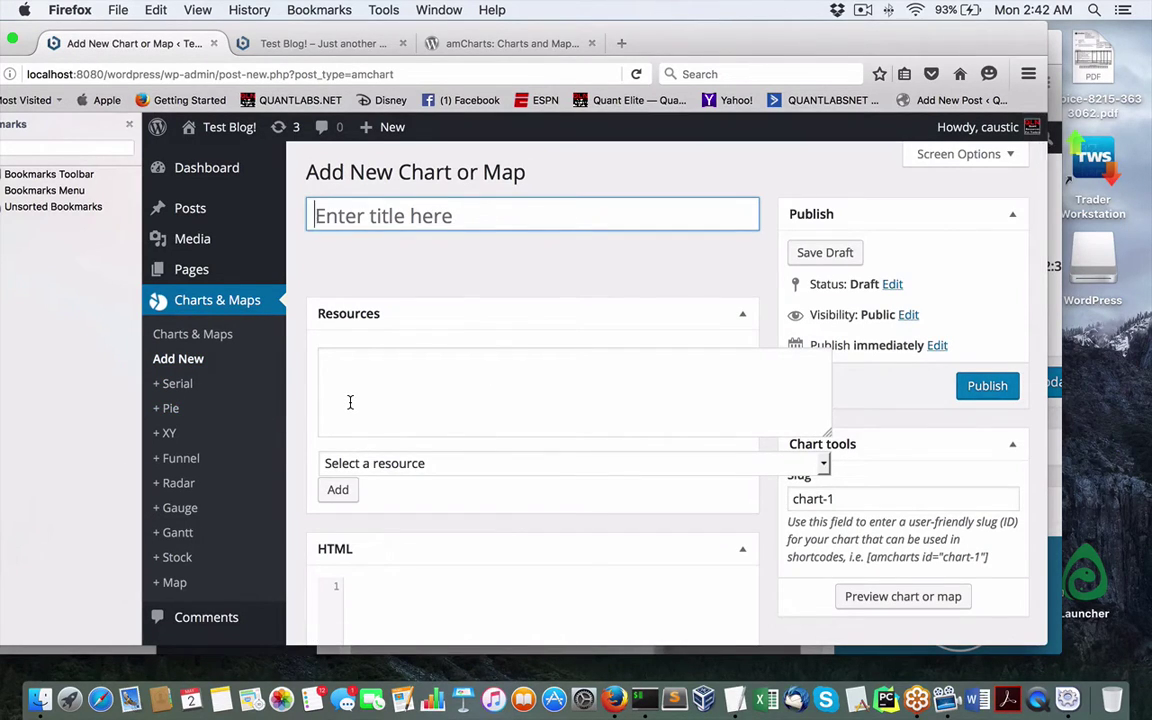
{"action": "left_click", "coordinate": [178, 557]}
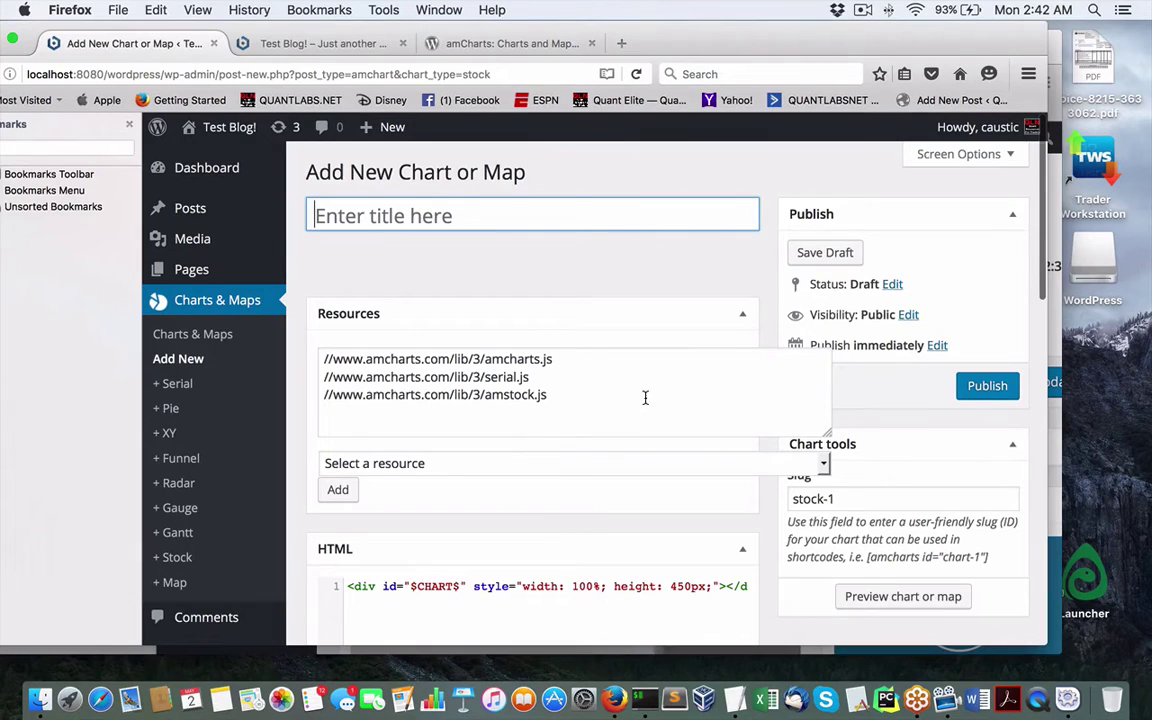
{"action": "type", "text": "test amcharts"}
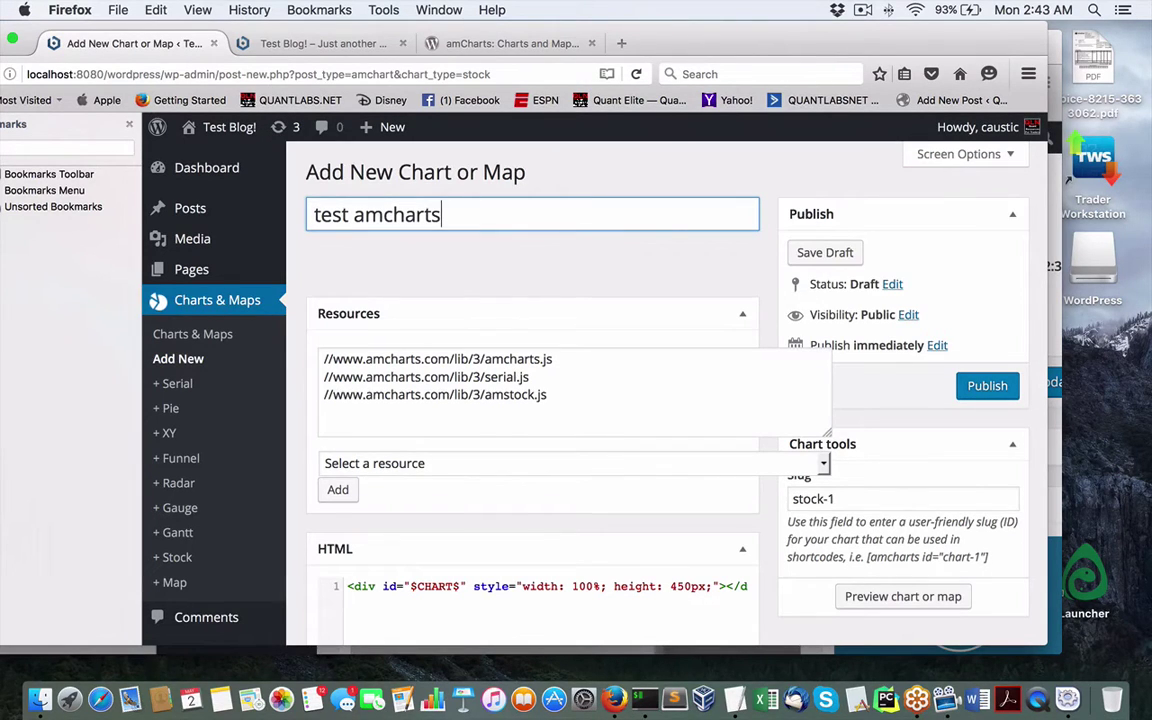
Look through the resource files offered for the chart without choosing one
{"action": "left_click", "coordinate": [648, 466]}
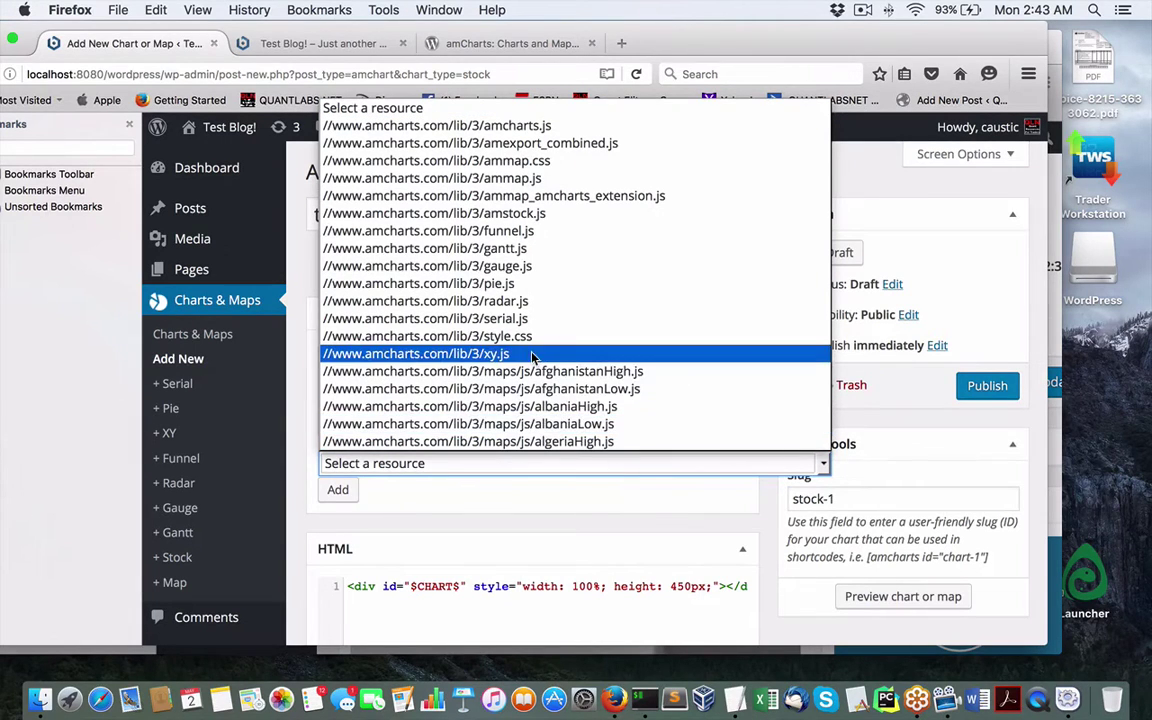
{"action": "scroll", "coordinate": [479, 313], "scroll_direction": "down", "scroll_amount": 3}
{"action": "key", "text": "Escape"}
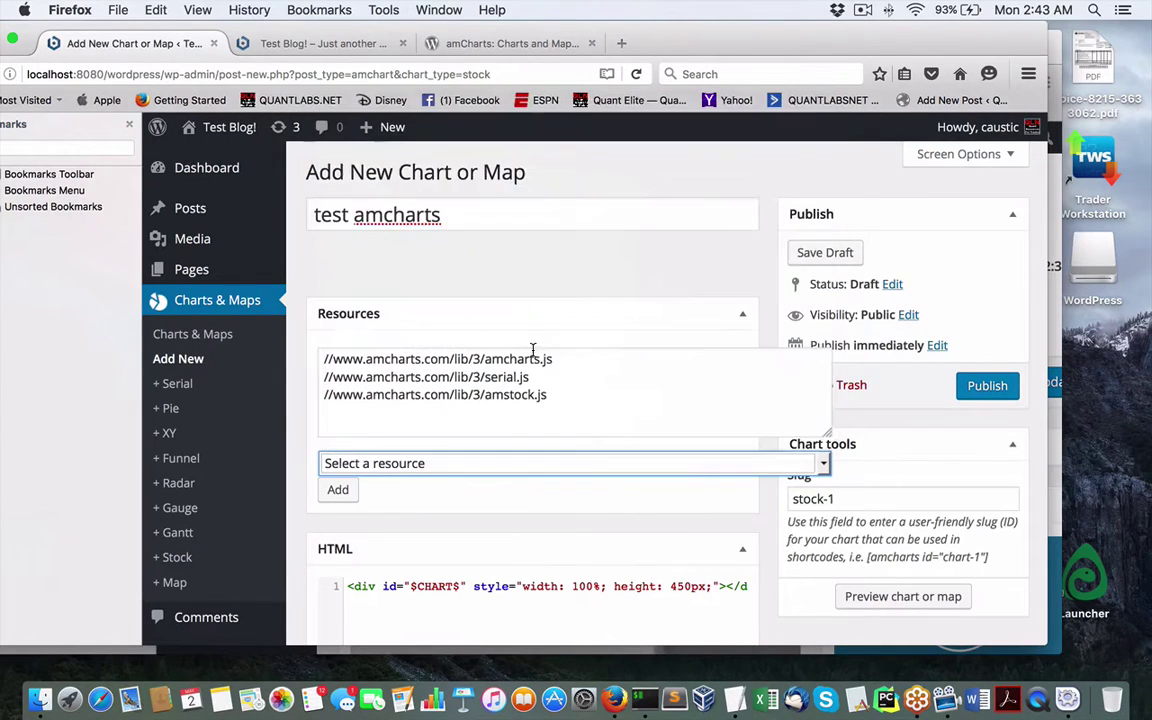
Examine the available chart resource files, from the map and language scripts through to the plugin scripts that end the list
{"action": "left_click", "coordinate": [612, 464]}
{"action": "scroll", "coordinate": [533, 405], "scroll_direction": "down", "scroll_amount": 5}
{"action": "scroll", "coordinate": [533, 405], "scroll_direction": "down", "scroll_amount": 5}
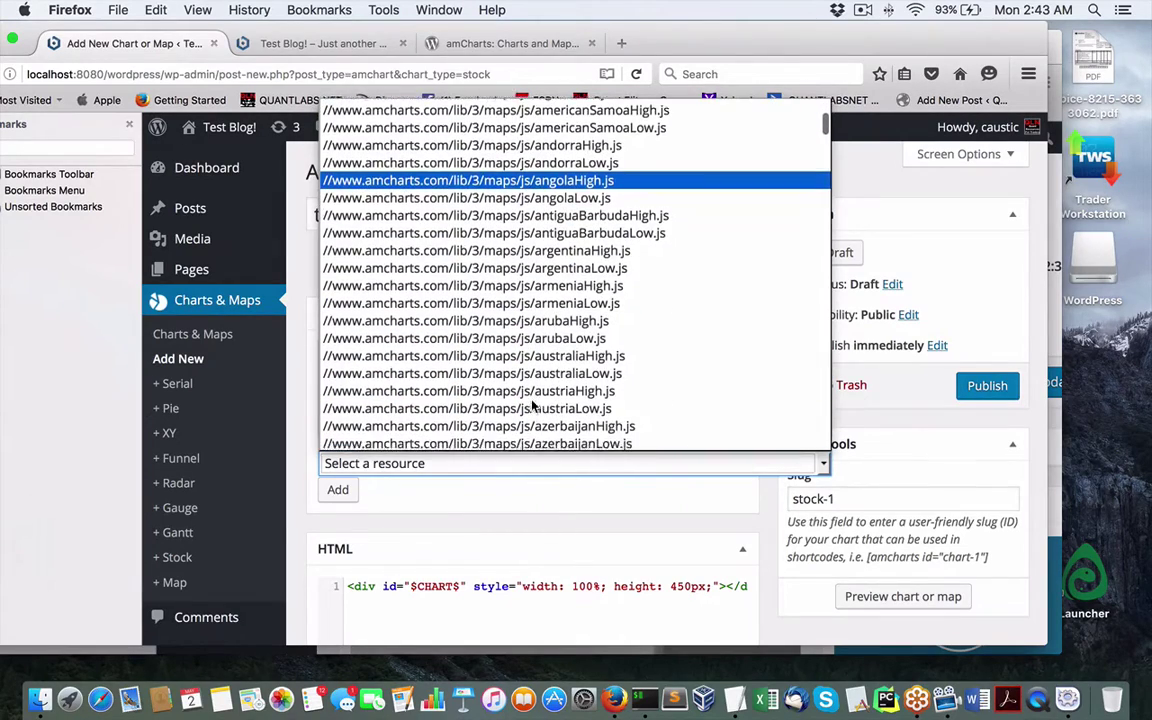
{"action": "scroll", "coordinate": [533, 405], "scroll_direction": "down", "scroll_amount": 15}
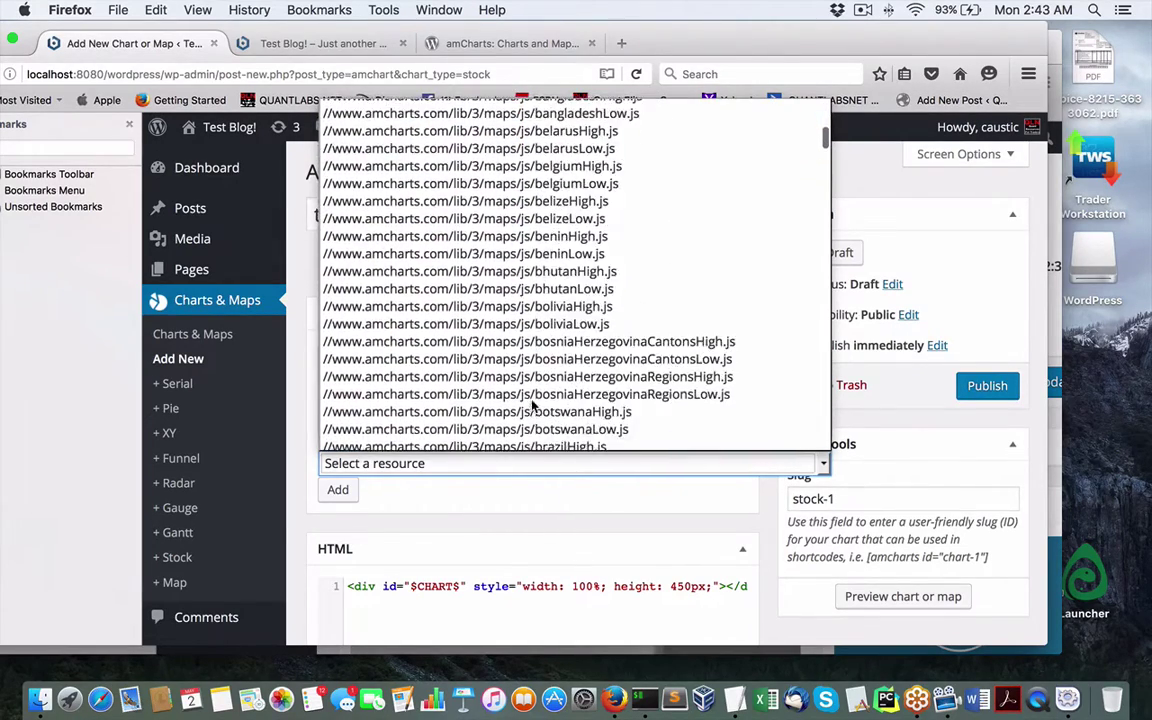
{"action": "scroll", "coordinate": [533, 405], "scroll_direction": "down", "scroll_amount": 8}
{"action": "scroll", "coordinate": [600, 408], "scroll_direction": "down", "scroll_amount": 20}
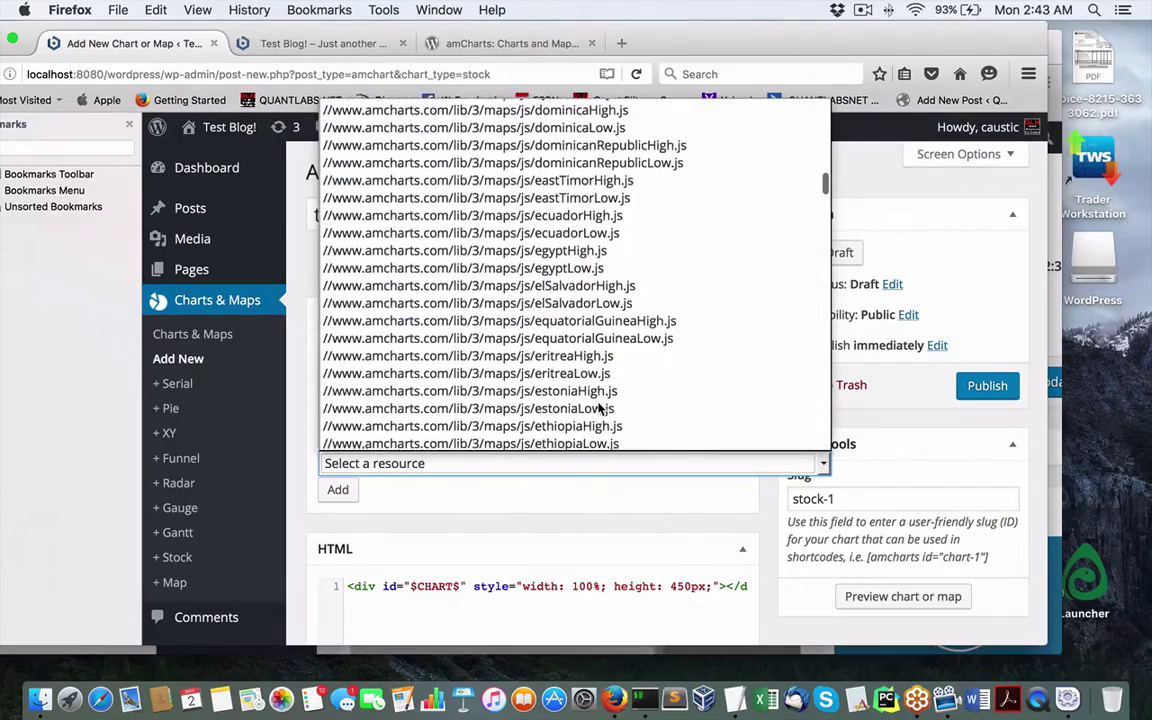
{"action": "scroll", "coordinate": [600, 408], "scroll_direction": "down", "scroll_amount": 20}
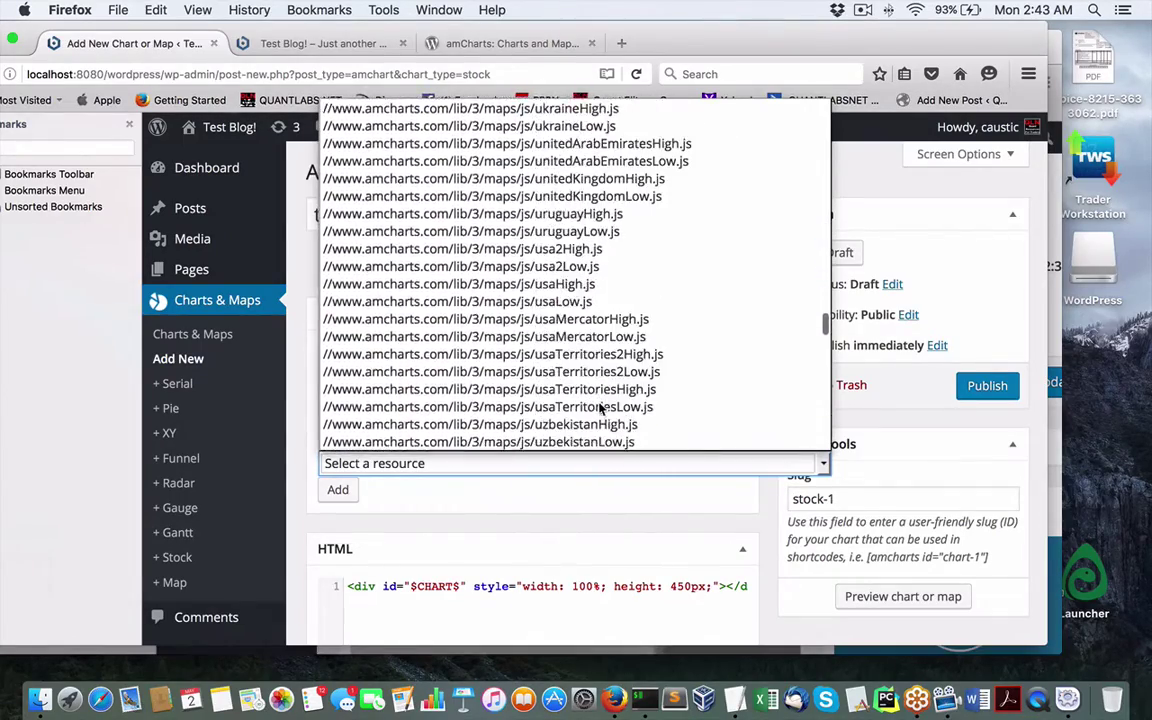
{"action": "scroll", "coordinate": [600, 408], "scroll_direction": "down", "scroll_amount": 3}
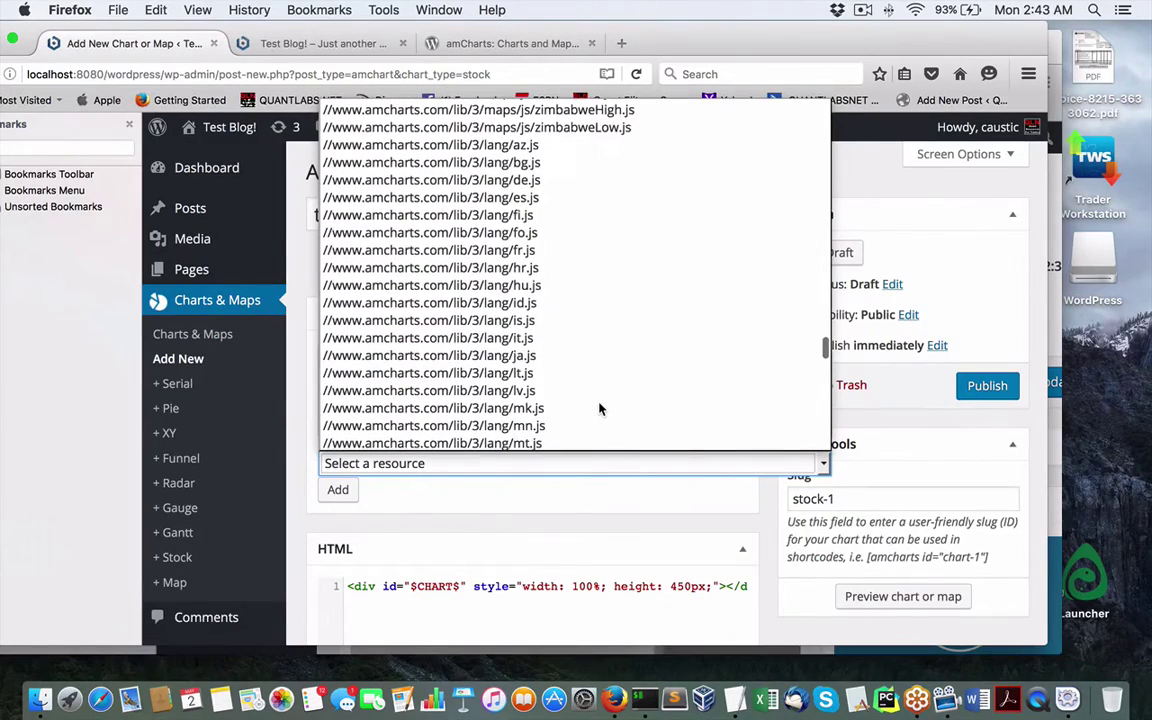
{"action": "scroll", "coordinate": [600, 408], "scroll_direction": "down", "scroll_amount": 20}
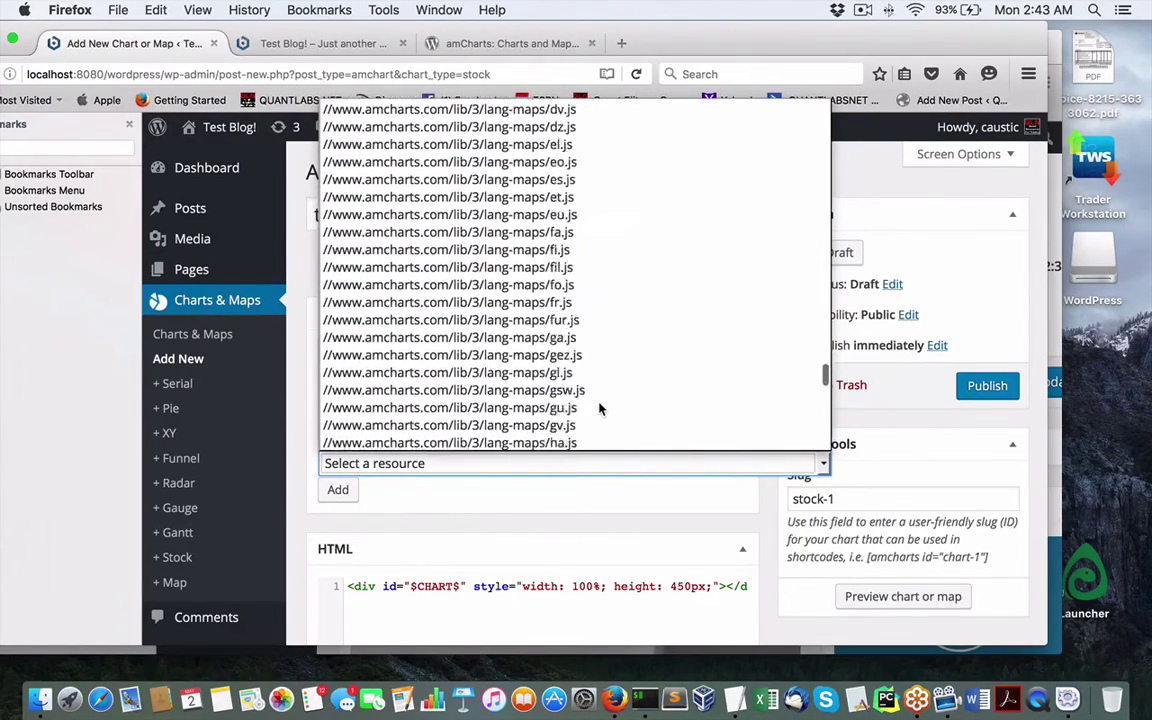
{"action": "scroll", "coordinate": [600, 408], "scroll_direction": "down", "scroll_amount": 20}
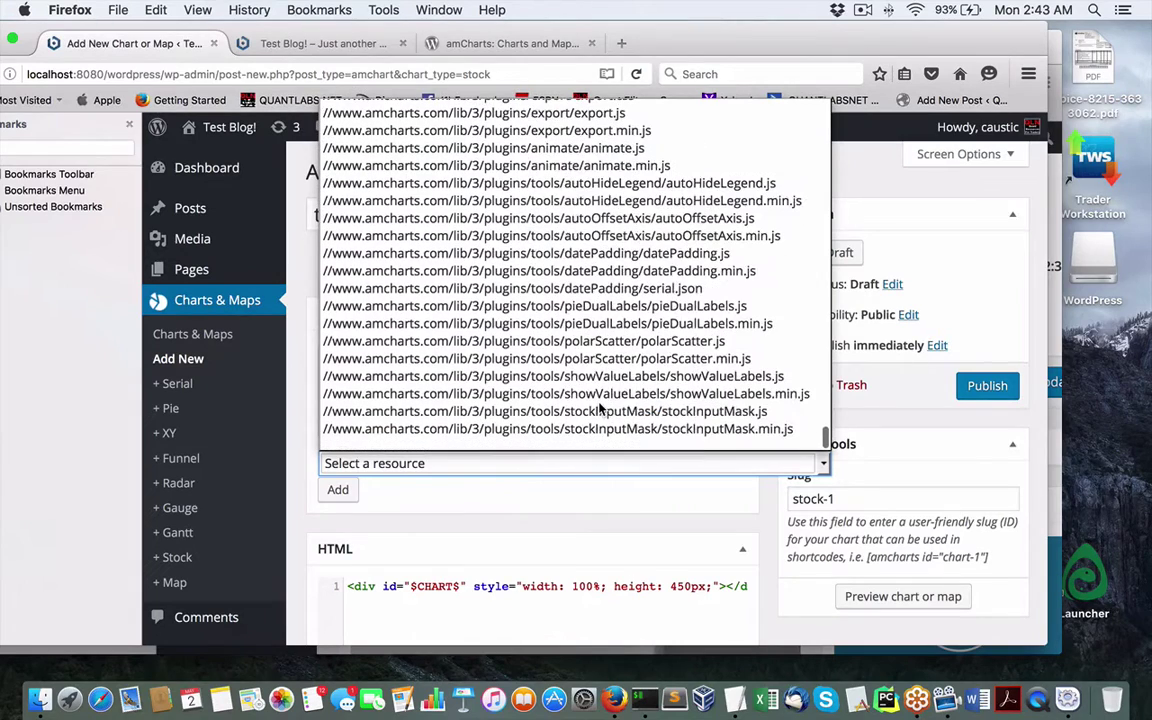
{"action": "scroll", "coordinate": [600, 408], "scroll_direction": "up", "scroll_amount": 1}
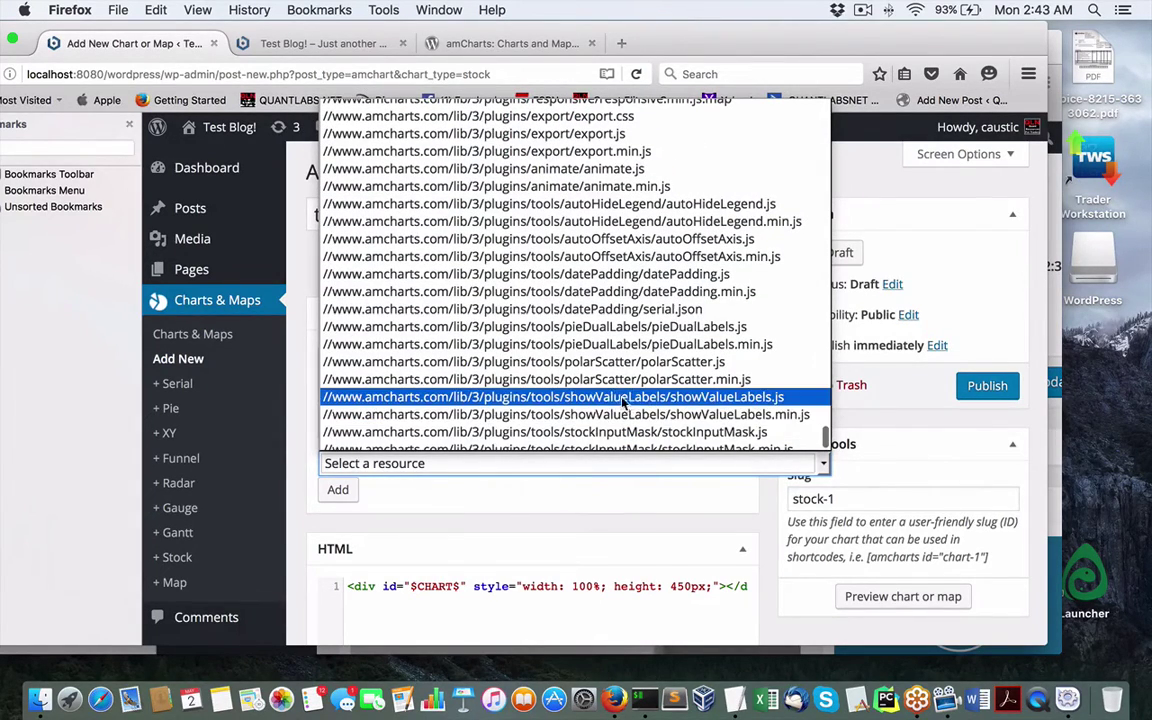
{"action": "scroll", "coordinate": [688, 437], "scroll_direction": "down", "scroll_amount": 1}
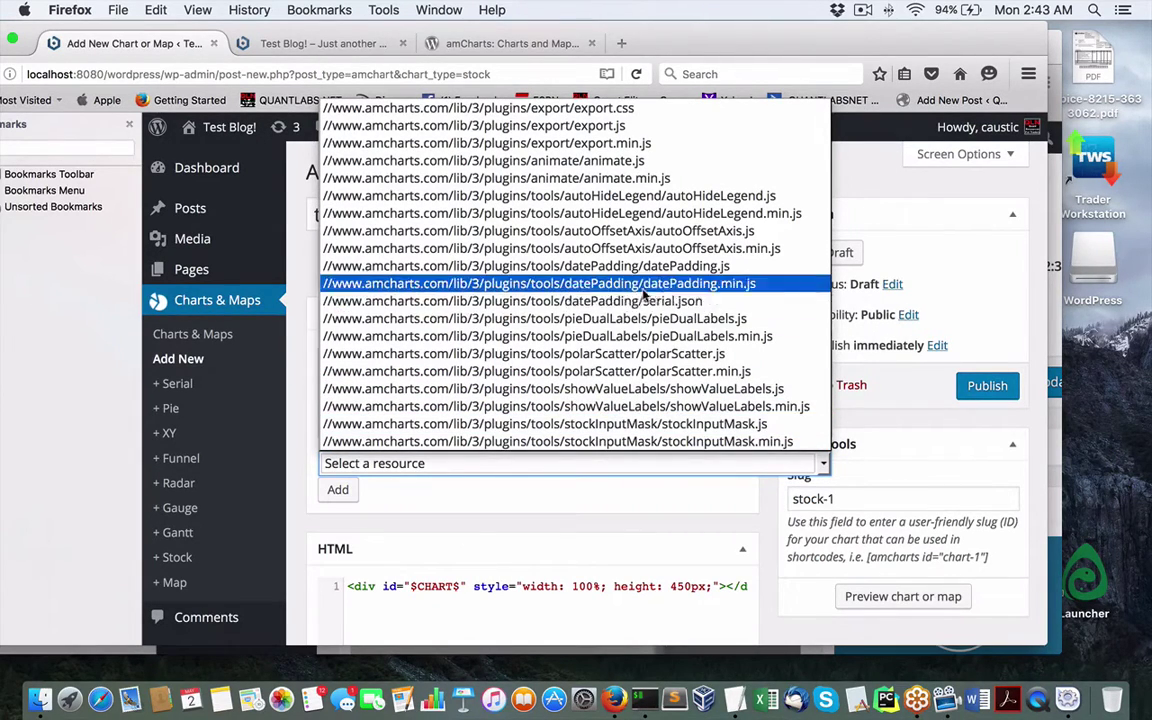
{"action": "scroll", "coordinate": [600, 295], "scroll_direction": "up", "scroll_amount": 4}
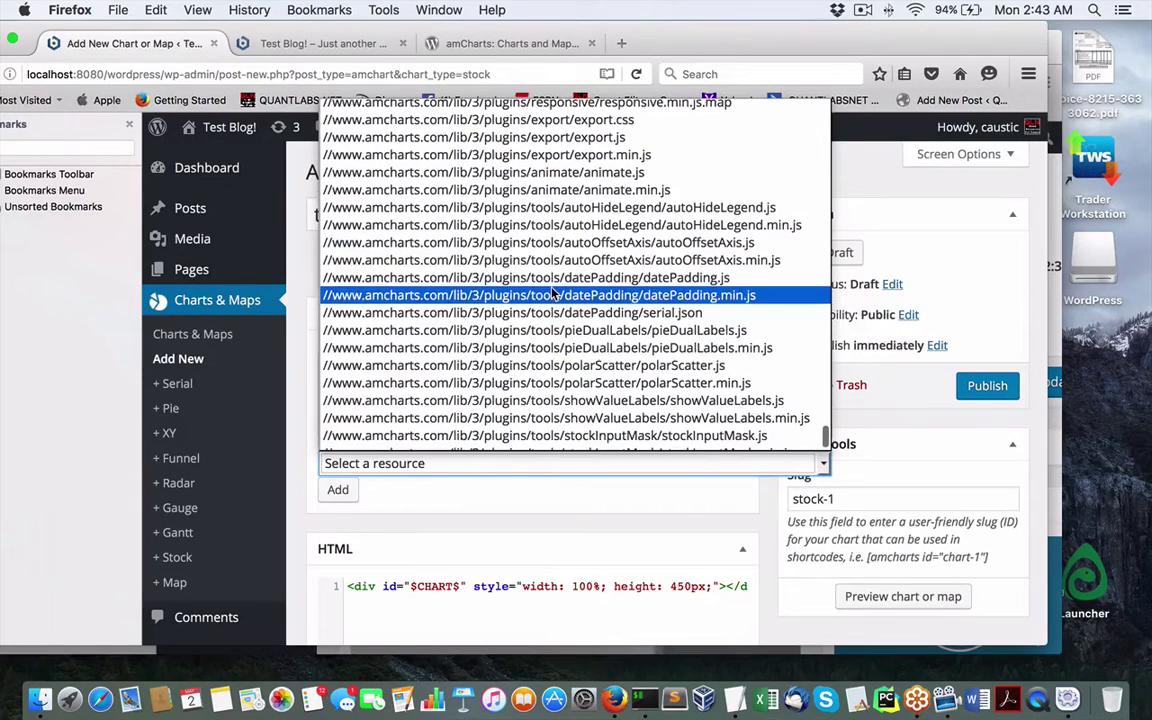
{"action": "scroll", "coordinate": [551, 291], "scroll_direction": "up", "scroll_amount": 5}
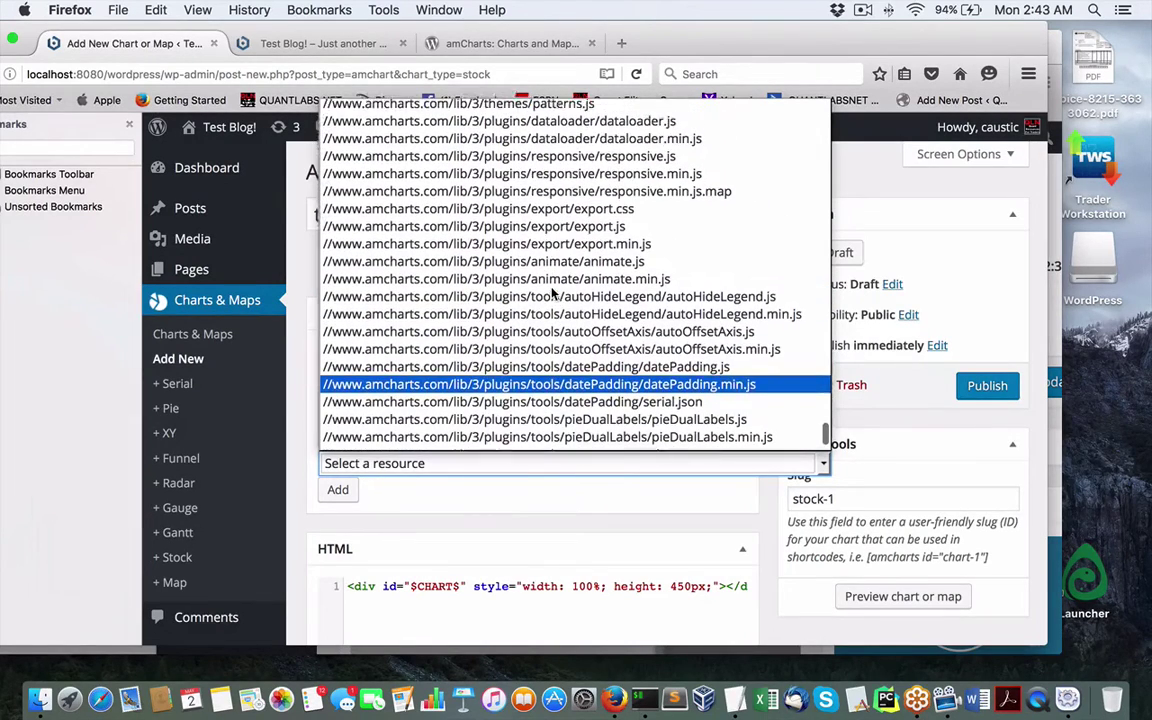
{"action": "scroll", "coordinate": [551, 291], "scroll_direction": "up", "scroll_amount": 6}
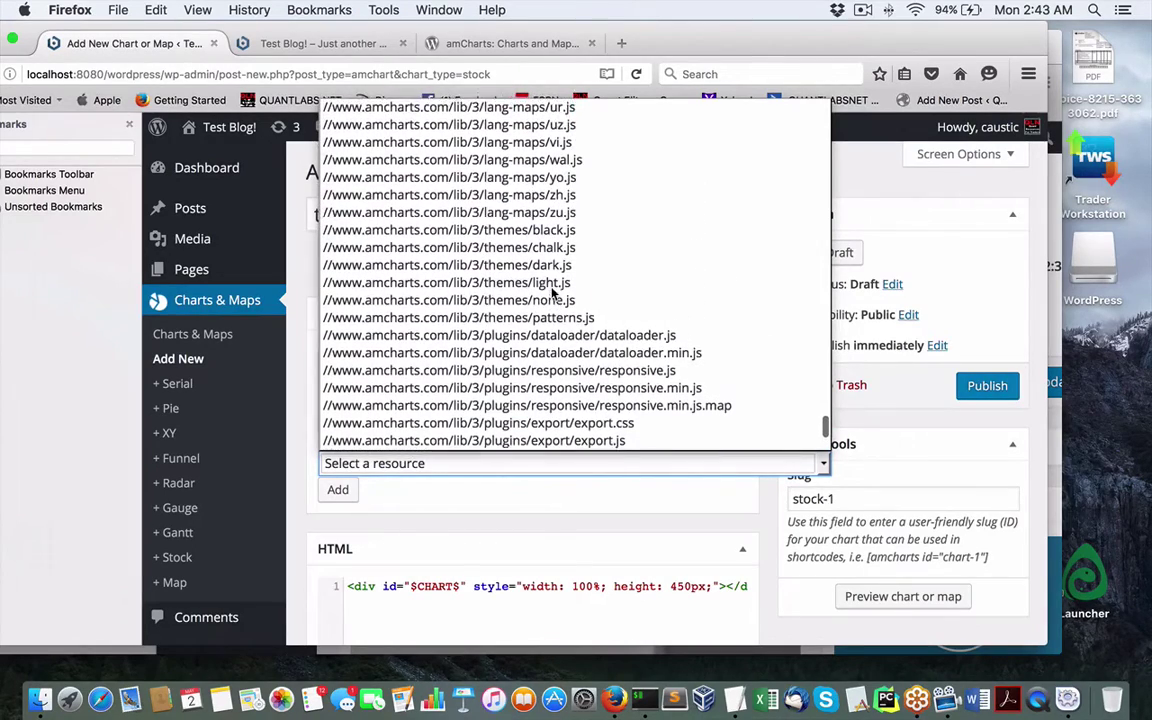
{"action": "scroll", "coordinate": [552, 291], "scroll_direction": "up", "scroll_amount": 5}
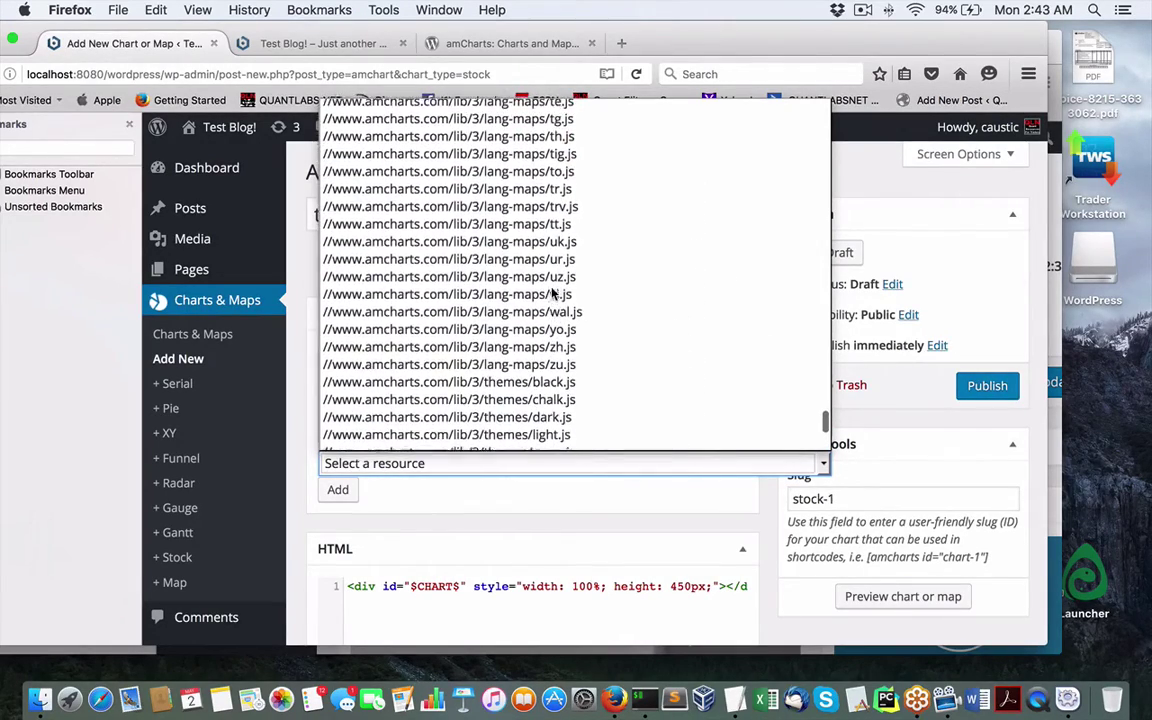
{"action": "scroll", "coordinate": [552, 291], "scroll_direction": "up", "scroll_amount": 7}
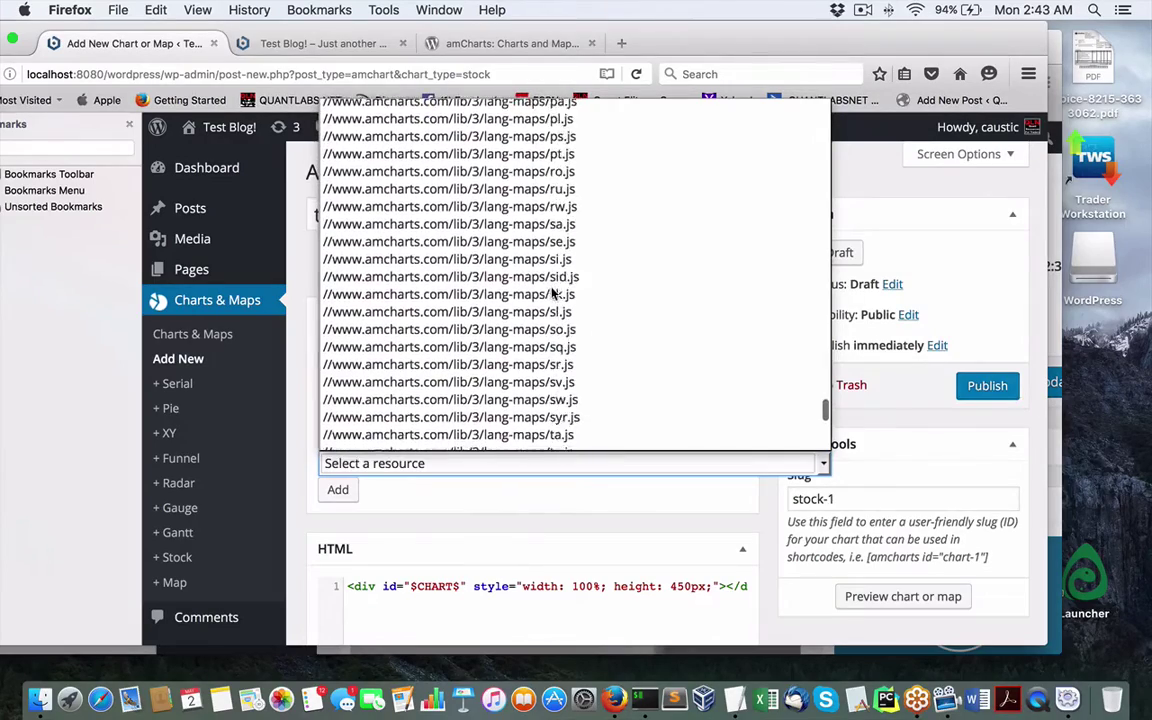
{"action": "scroll", "coordinate": [552, 291], "scroll_direction": "up", "scroll_amount": 12}
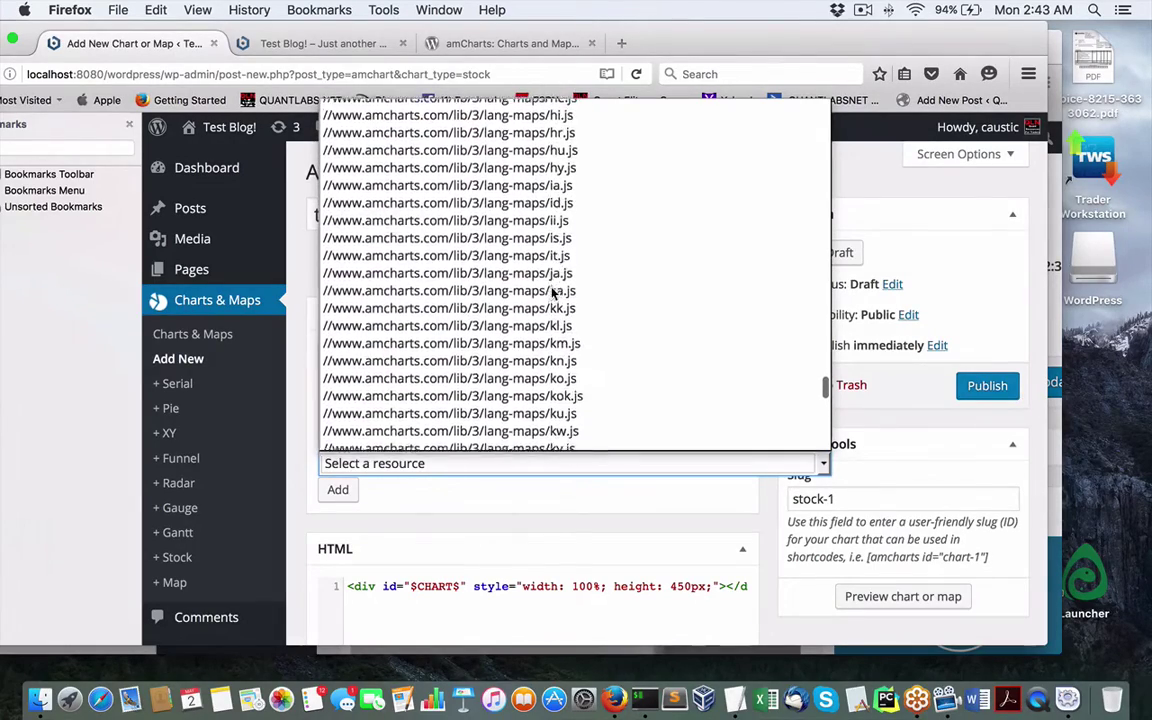
{"action": "scroll", "coordinate": [552, 291], "scroll_direction": "up", "scroll_amount": 14}
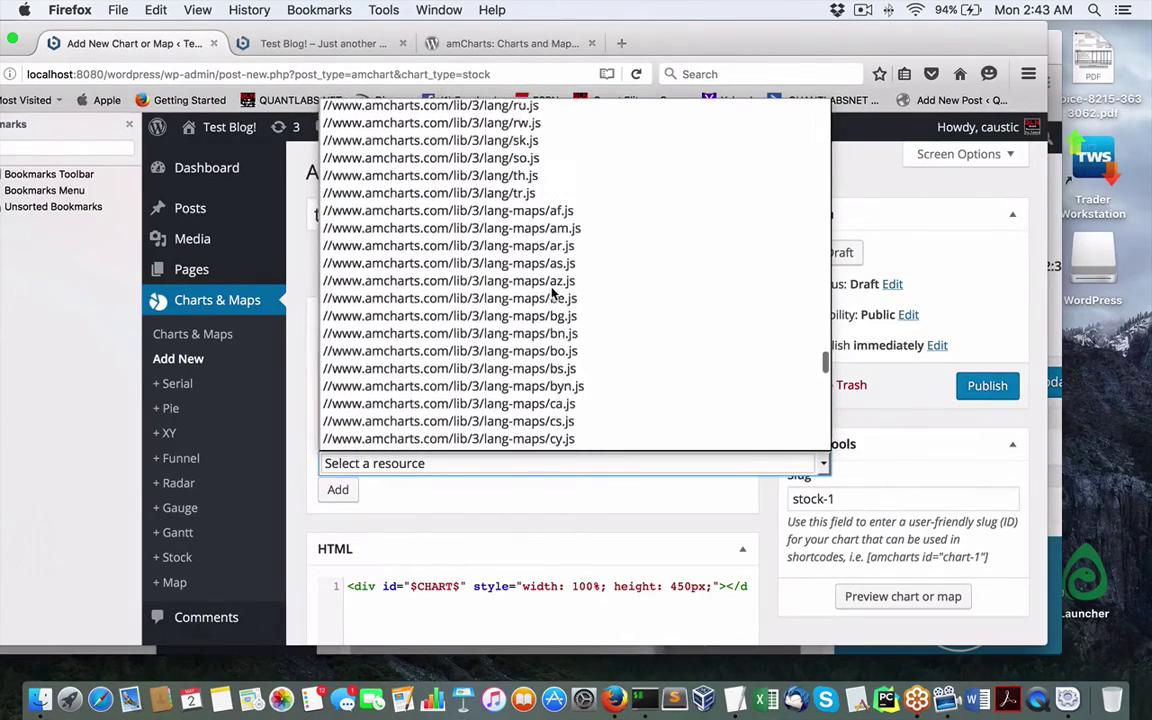
{"action": "scroll", "coordinate": [552, 291], "scroll_direction": "up", "scroll_amount": 4}
{"action": "scroll", "coordinate": [552, 291], "scroll_direction": "up", "scroll_amount": 7}
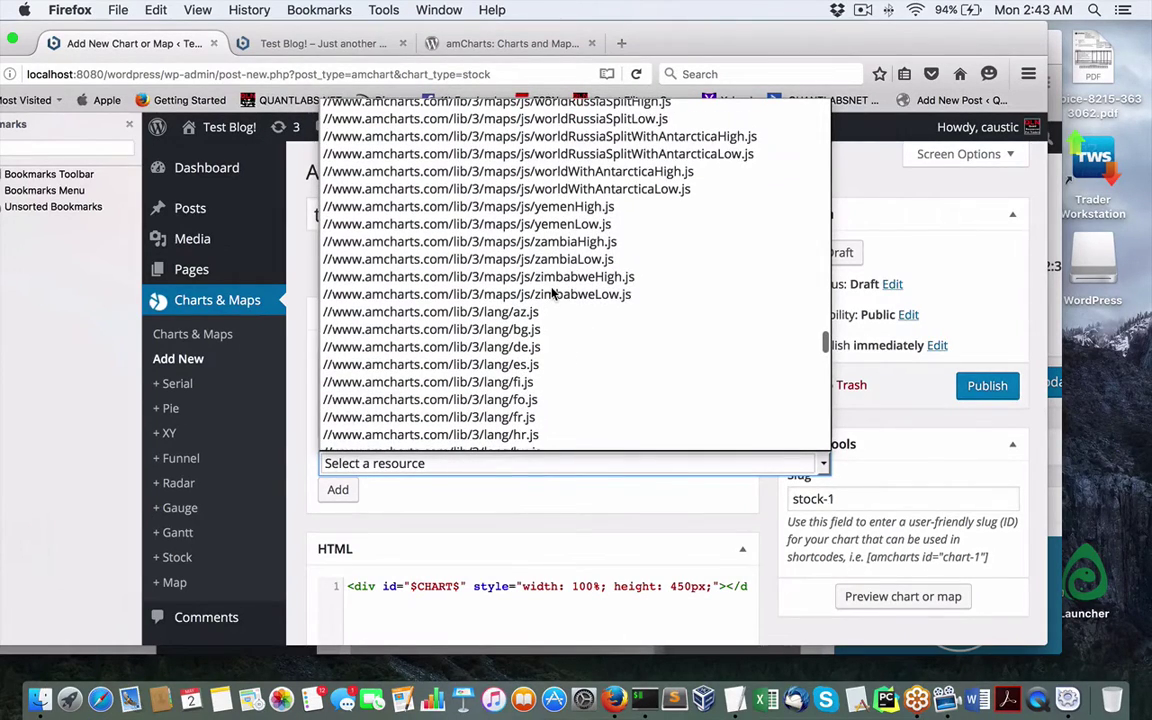
{"action": "scroll", "coordinate": [552, 291], "scroll_direction": "up", "scroll_amount": 6}
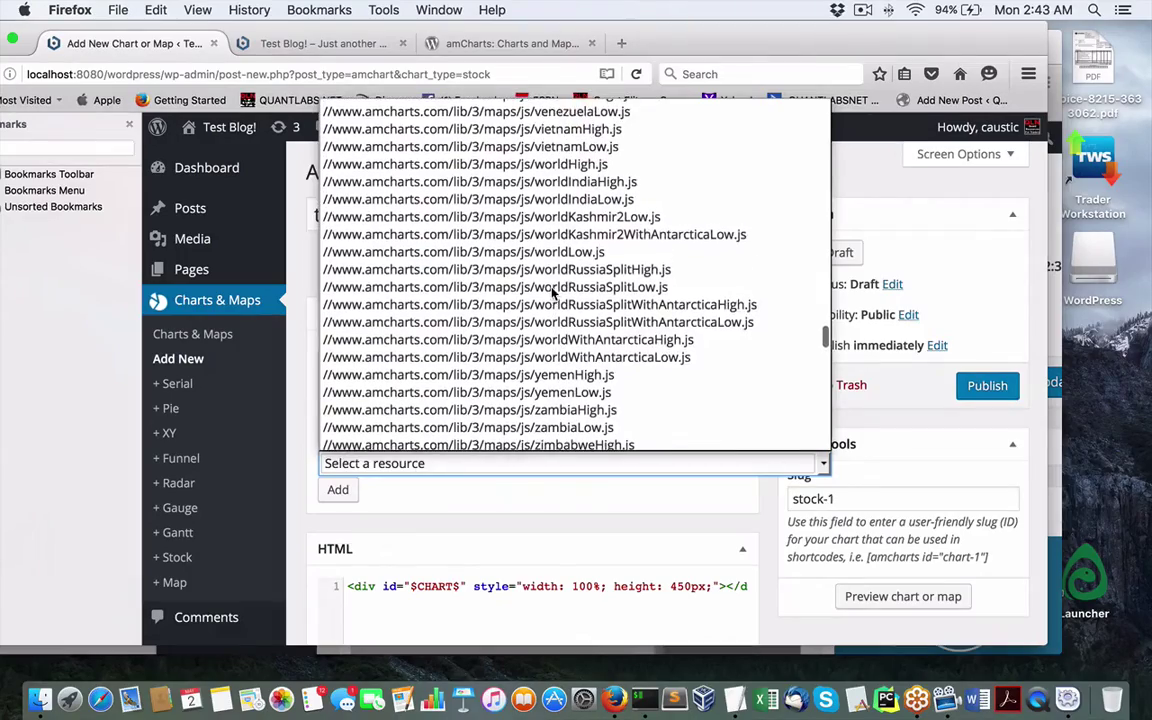
{"action": "scroll", "coordinate": [552, 291], "scroll_direction": "up", "scroll_amount": 18}
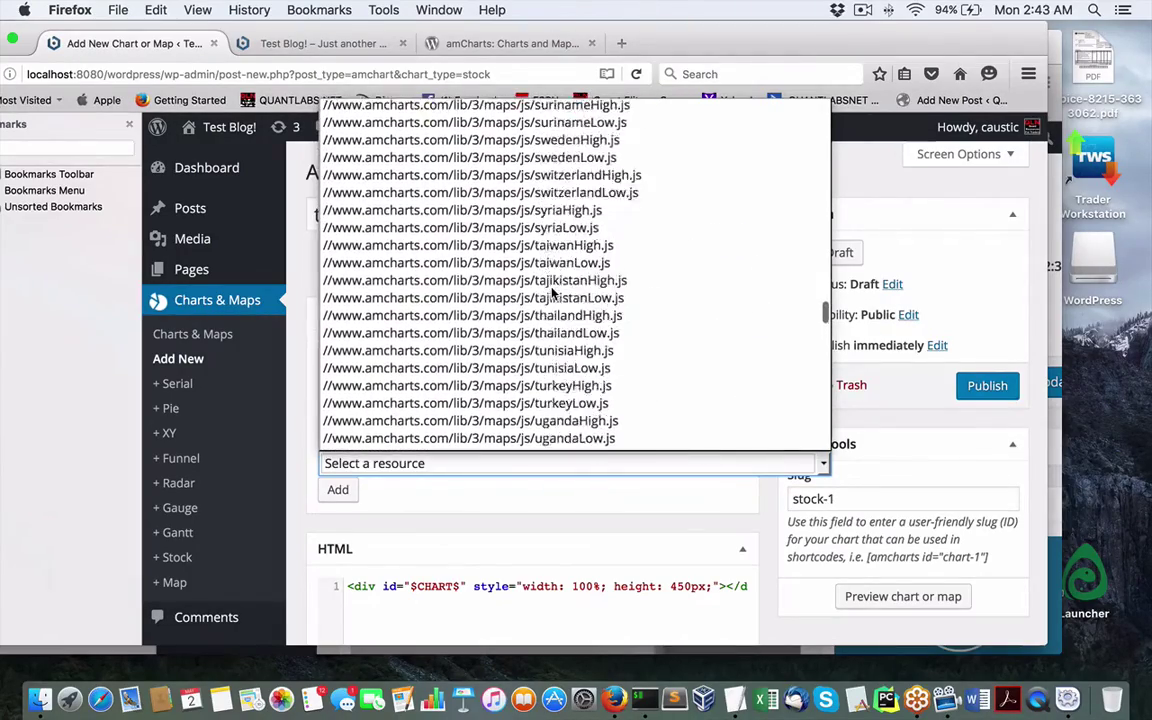
{"action": "scroll", "coordinate": [552, 291], "scroll_direction": "up", "scroll_amount": 13}
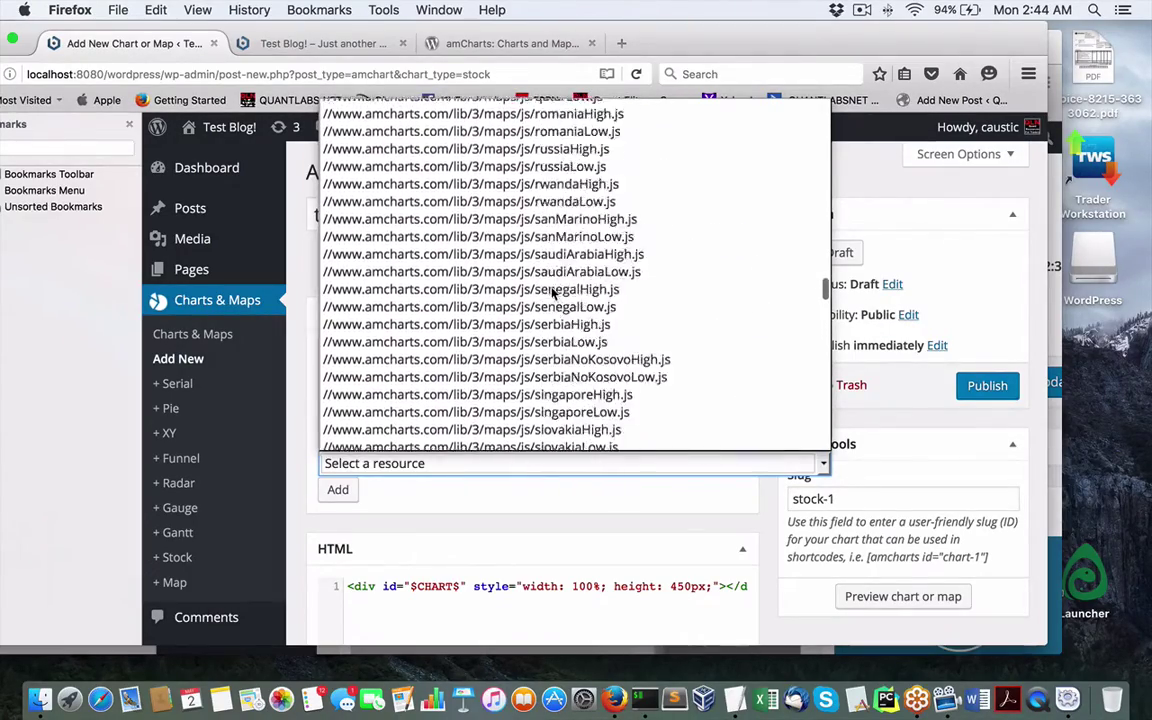
{"action": "scroll", "coordinate": [552, 291], "scroll_direction": "up", "scroll_amount": 20}
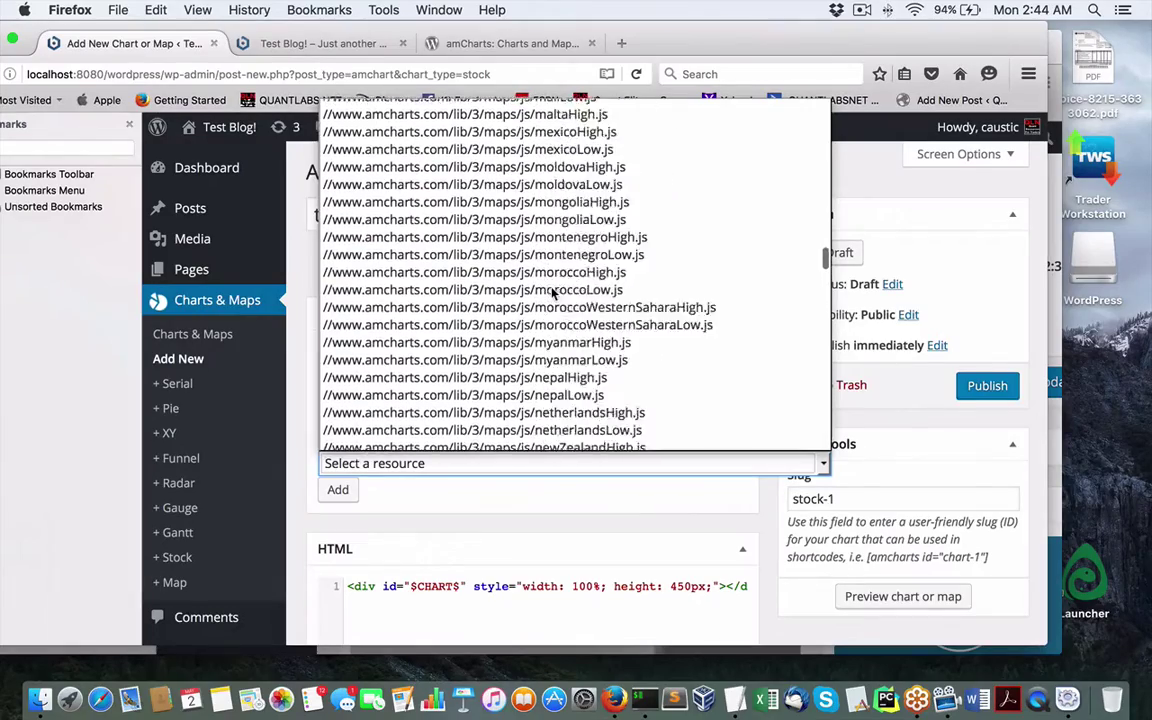
{"action": "scroll", "coordinate": [552, 291], "scroll_direction": "up", "scroll_amount": 11}
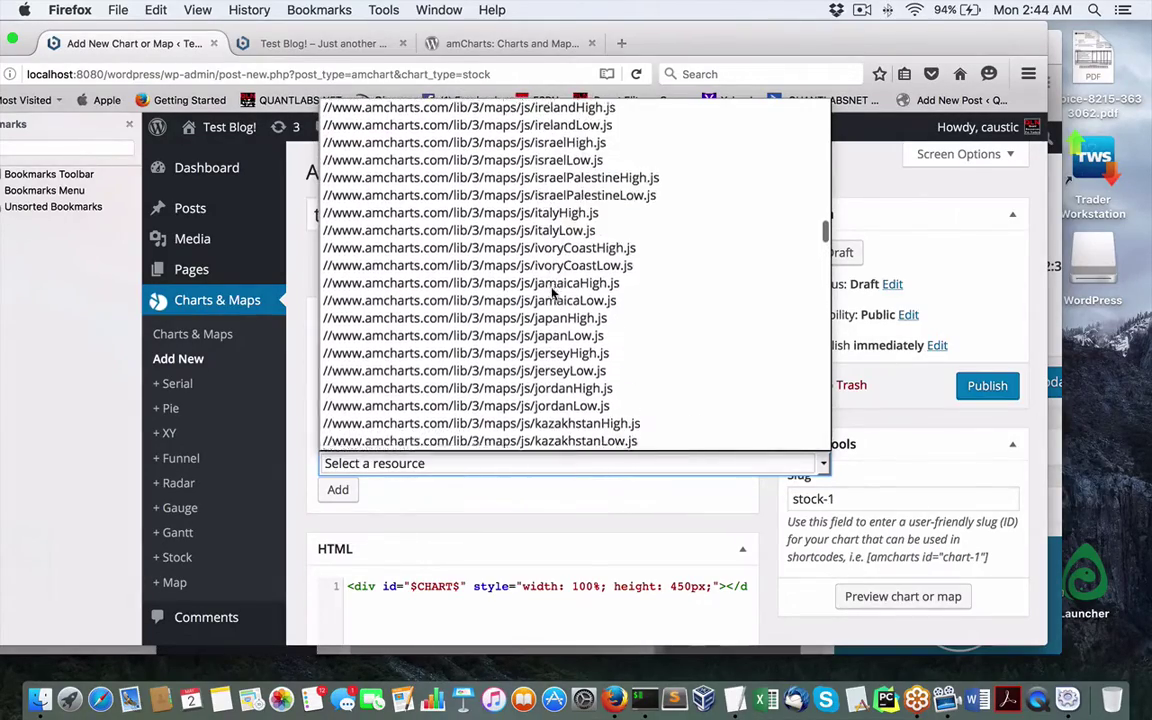
{"action": "scroll", "coordinate": [552, 291], "scroll_direction": "up", "scroll_amount": 20}
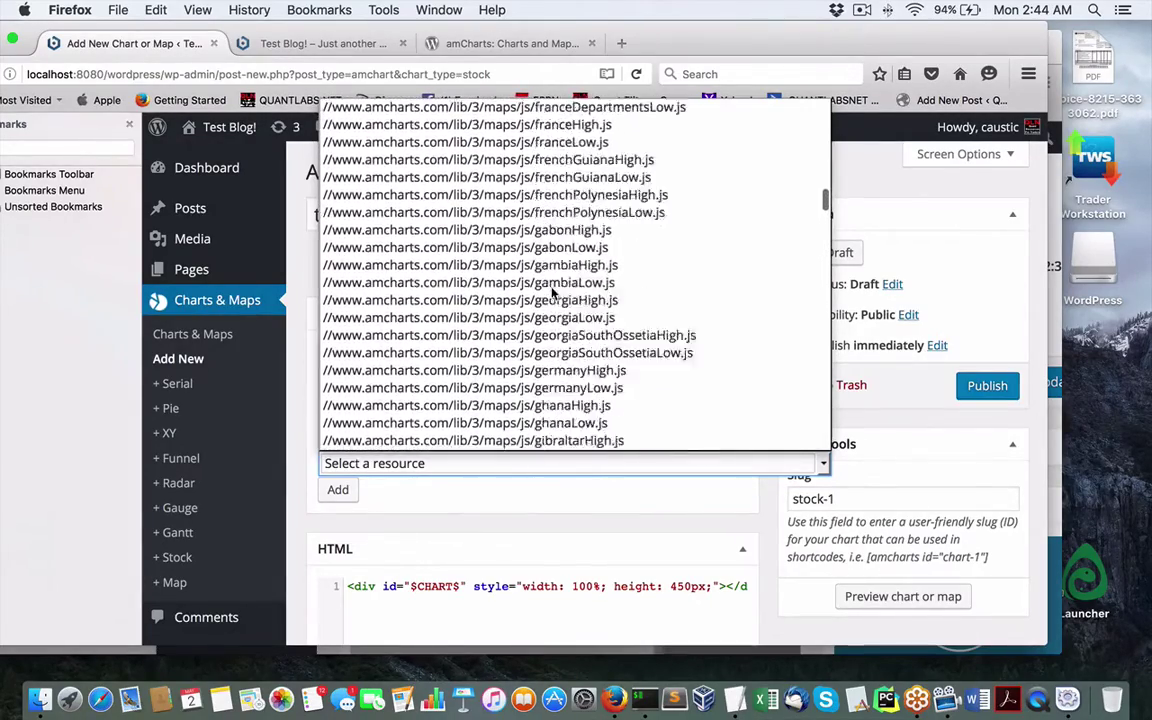
{"action": "scroll", "coordinate": [552, 291], "scroll_direction": "up", "scroll_amount": 14}
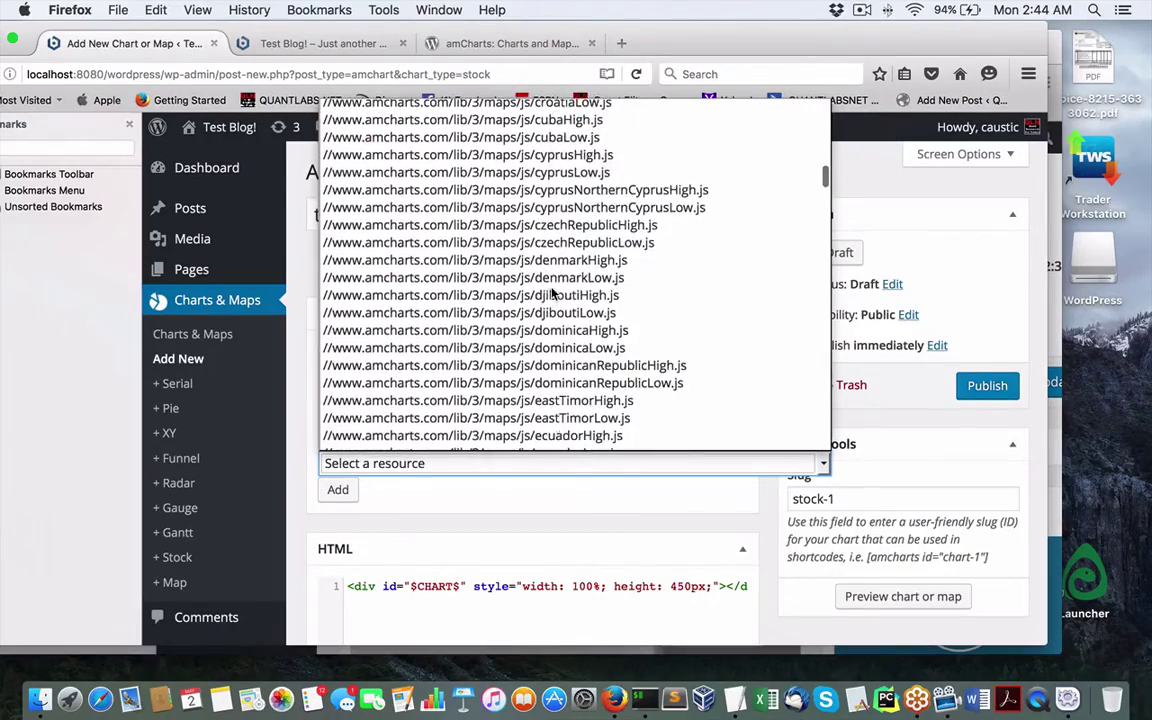
{"action": "scroll", "coordinate": [552, 291], "scroll_direction": "up", "scroll_amount": 10}
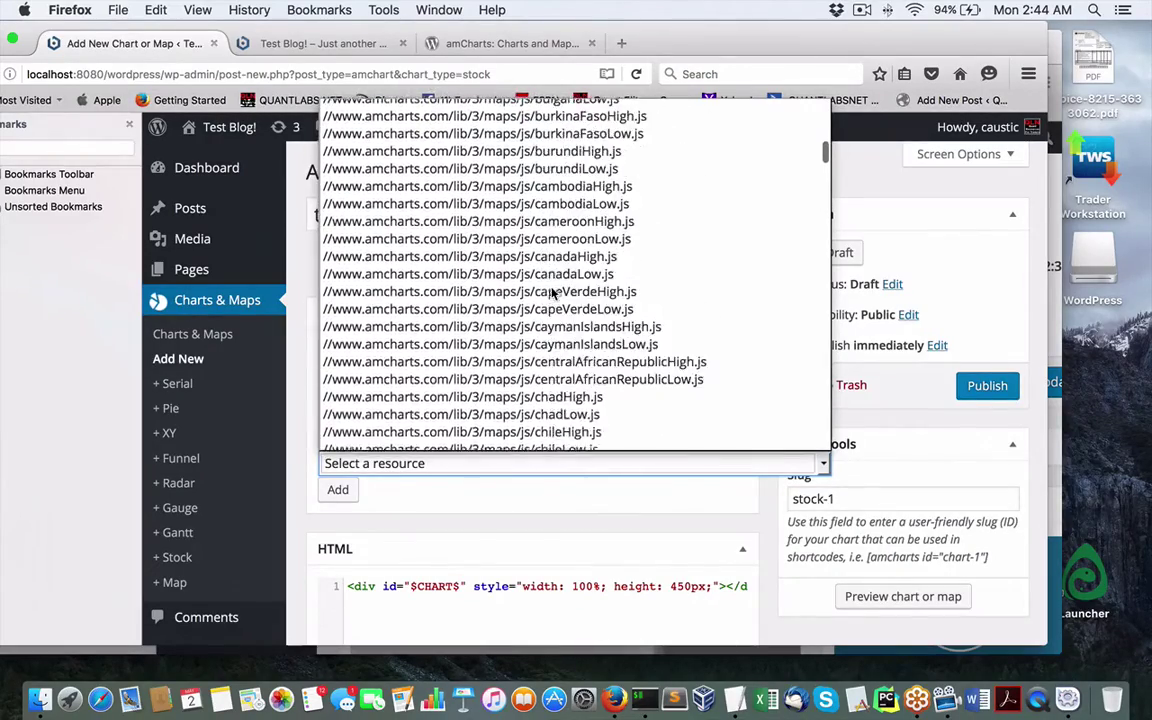
{"action": "scroll", "coordinate": [552, 291], "scroll_direction": "up", "scroll_amount": 10}
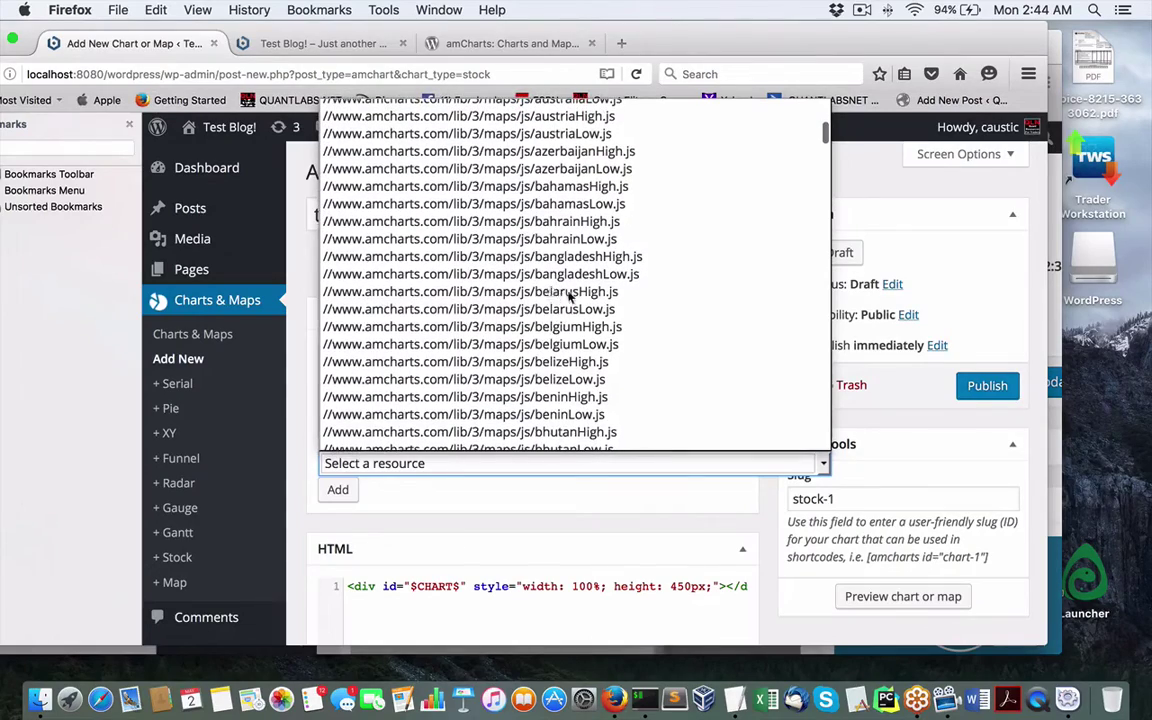
{"action": "scroll", "coordinate": [700, 345], "scroll_direction": "up", "scroll_amount": 8}
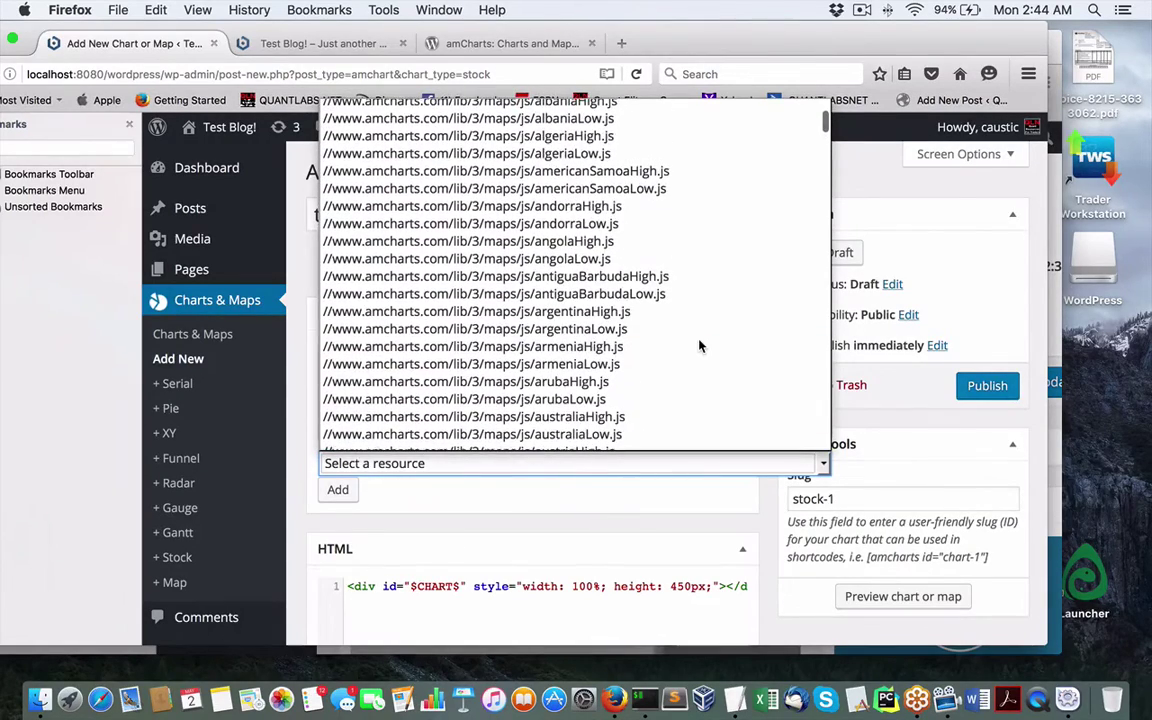
{"action": "scroll", "coordinate": [700, 345], "scroll_direction": "up", "scroll_amount": 3}
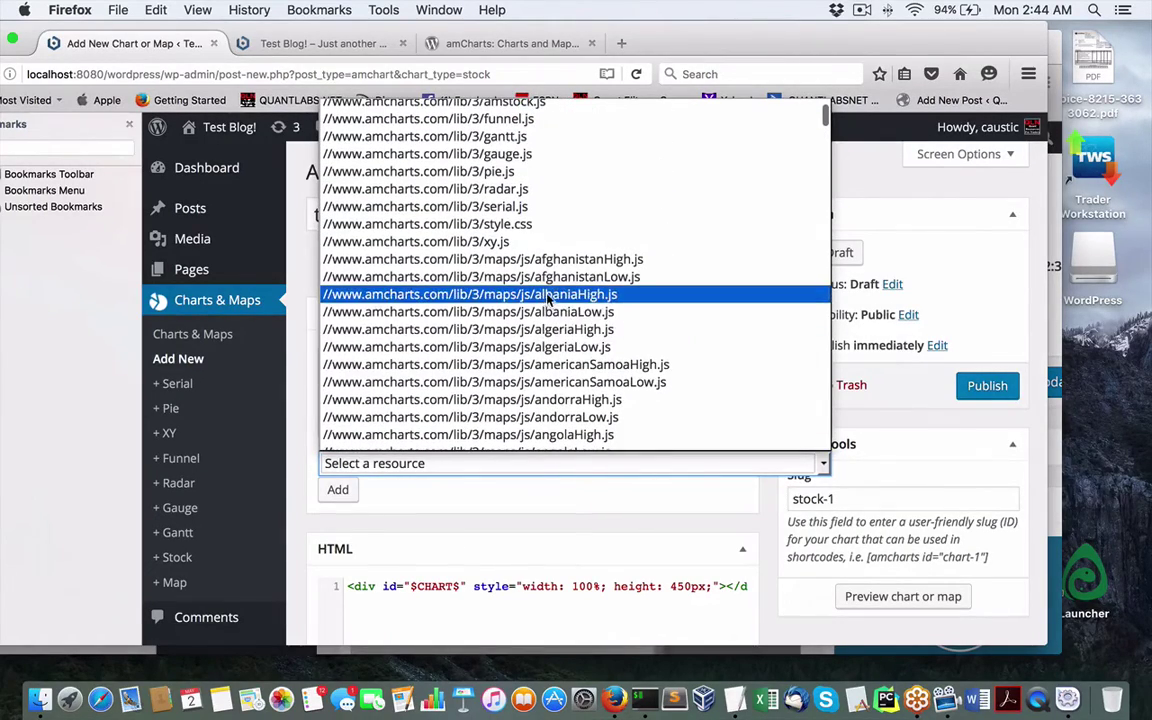
{"action": "scroll", "coordinate": [548, 299], "scroll_direction": "up", "scroll_amount": 1}
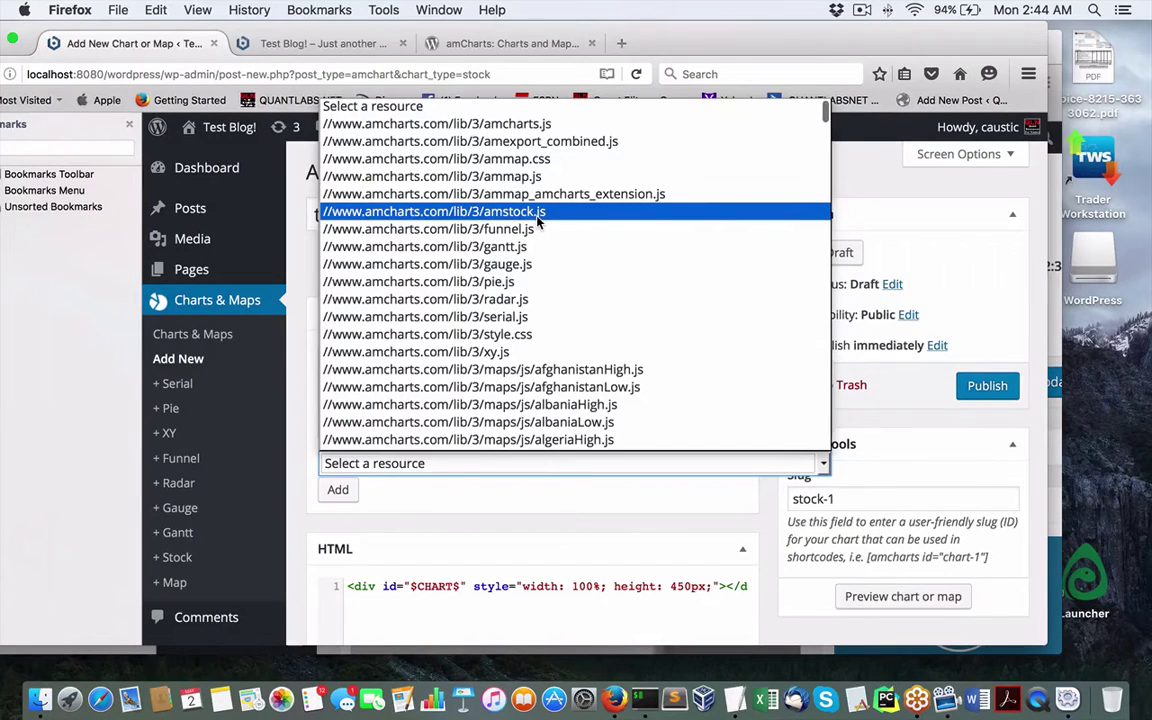
{"action": "left_click", "coordinate": [538, 212]}
Review the stock chart's HTML and JavaScript code and the options for applying default code
{"action": "scroll", "coordinate": [538, 222], "scroll_direction": "down", "scroll_amount": 1}
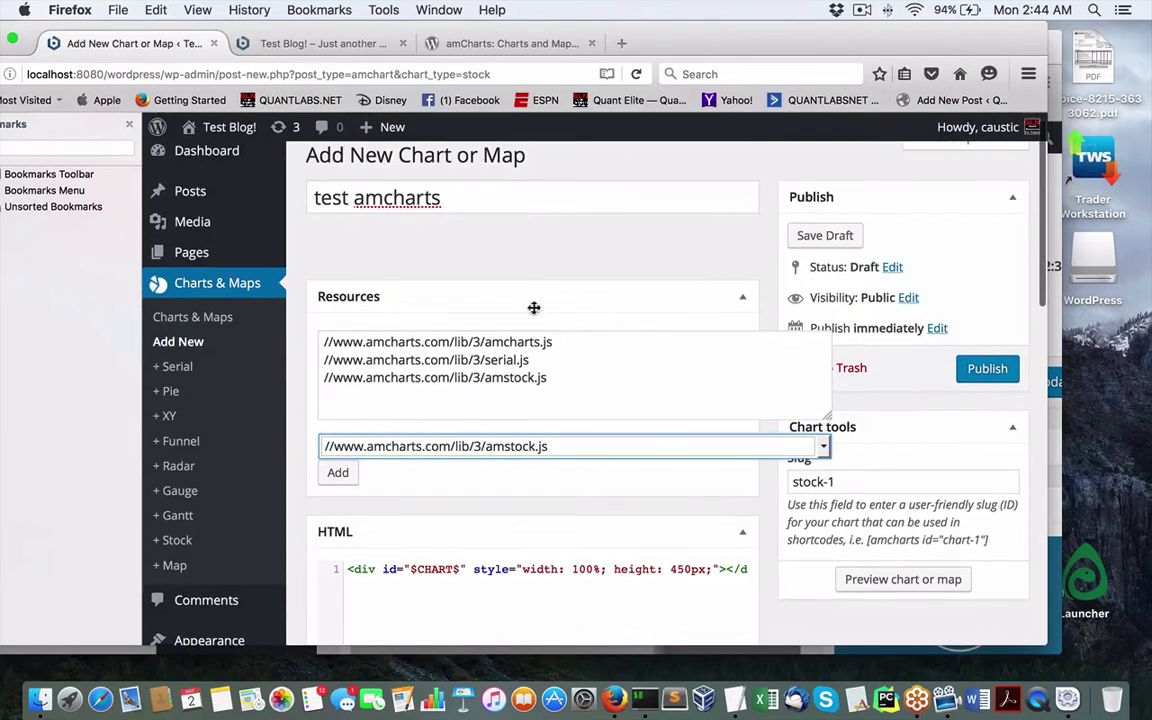
{"action": "scroll", "coordinate": [547, 404], "scroll_direction": "down", "scroll_amount": 3}
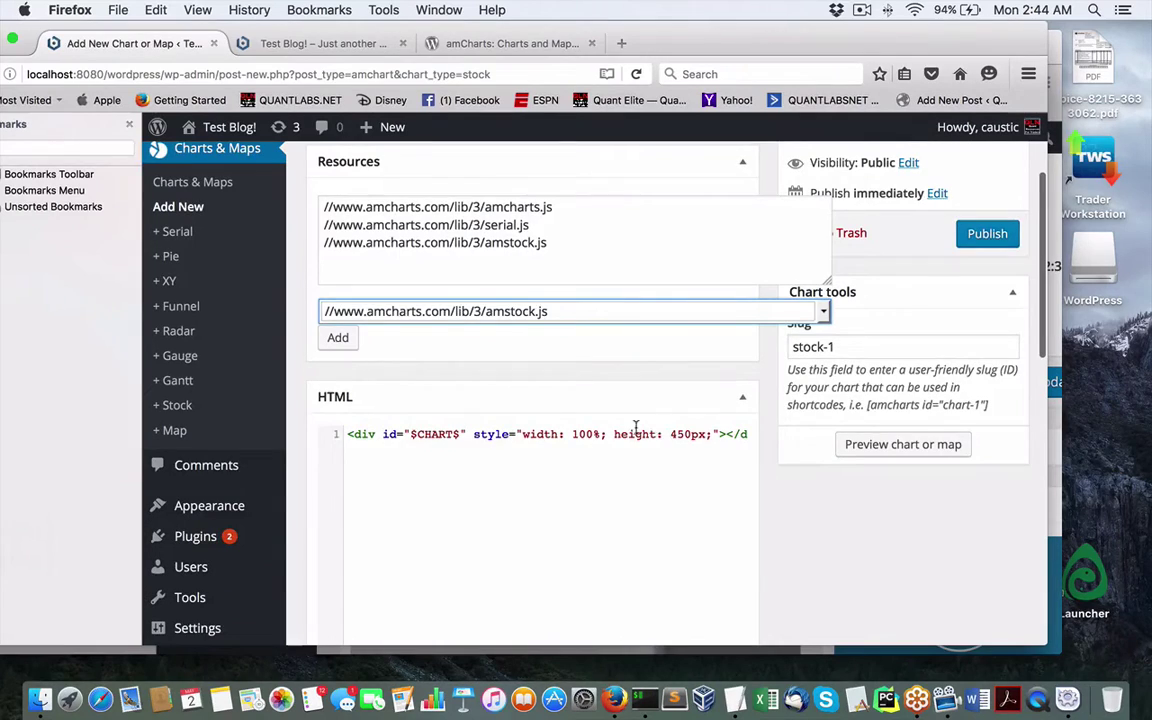
{"action": "scroll", "coordinate": [631, 427], "scroll_direction": "down", "scroll_amount": 7}
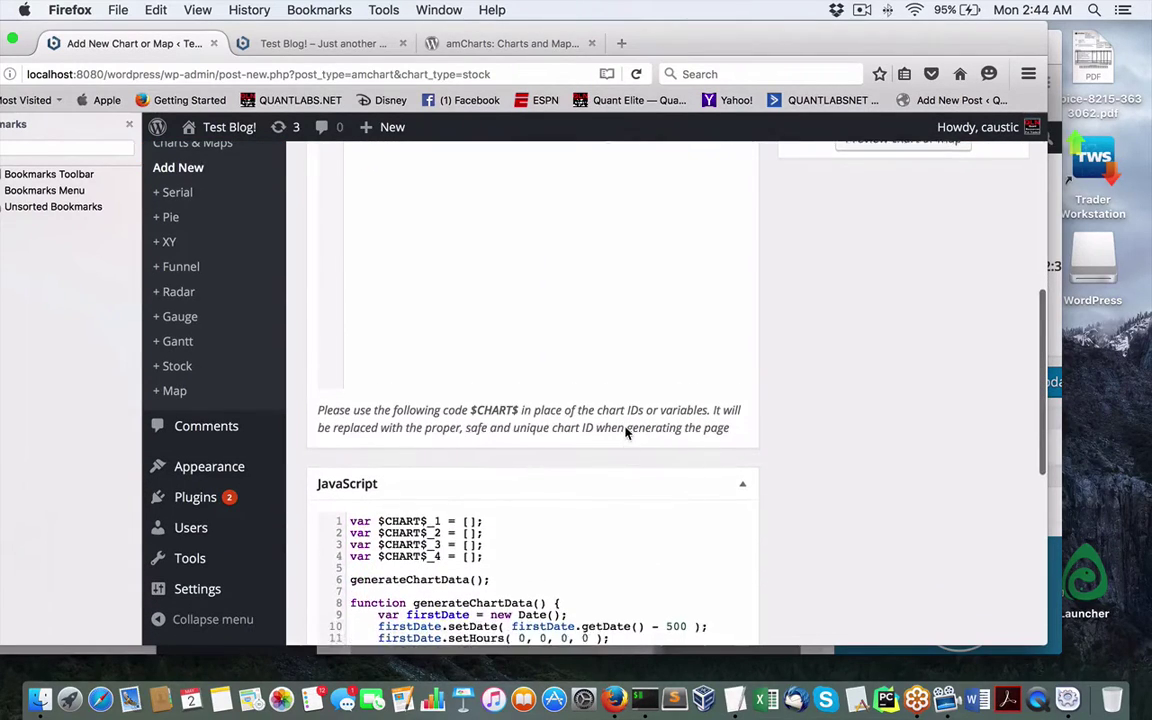
{"action": "scroll", "coordinate": [626, 433], "scroll_direction": "down", "scroll_amount": 8}
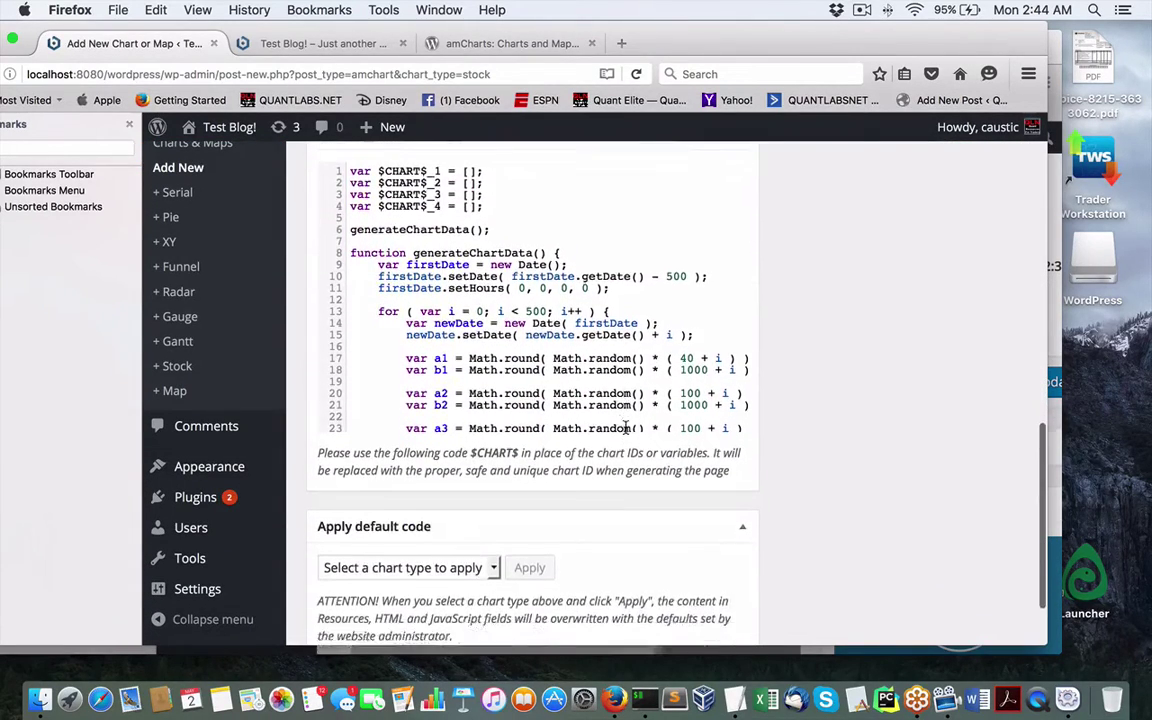
{"action": "scroll", "coordinate": [624, 429], "scroll_direction": "down", "scroll_amount": 2}
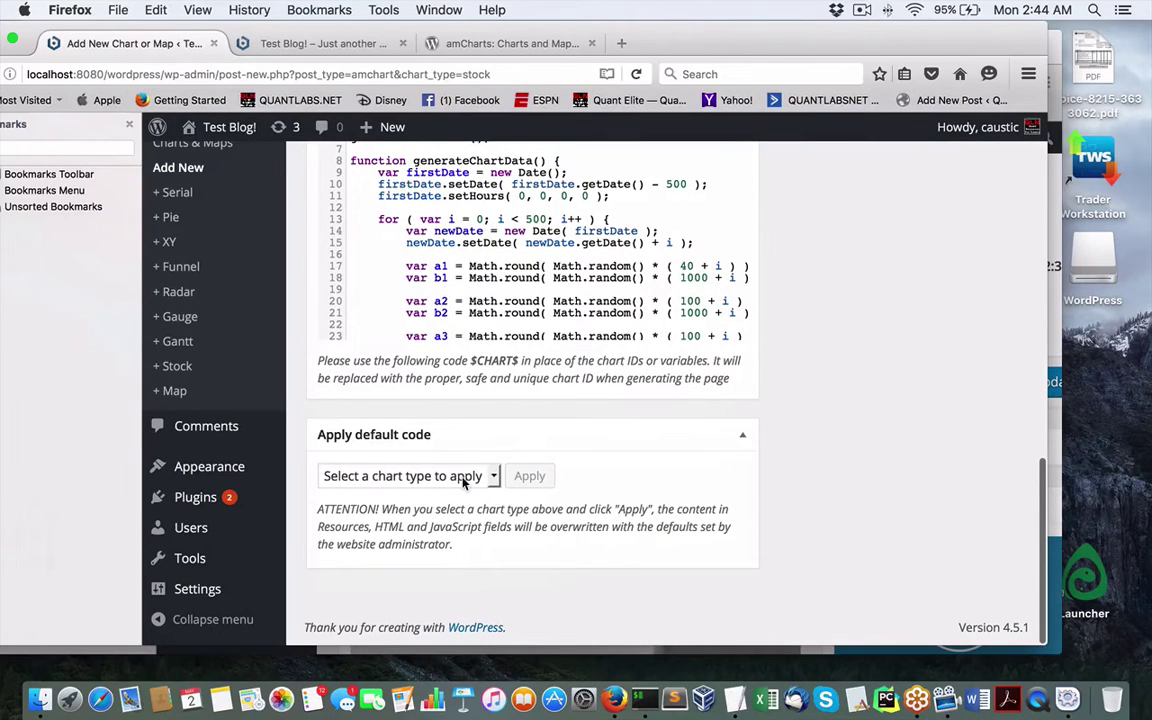
{"action": "scroll", "coordinate": [463, 487], "scroll_direction": "up", "scroll_amount": 1}
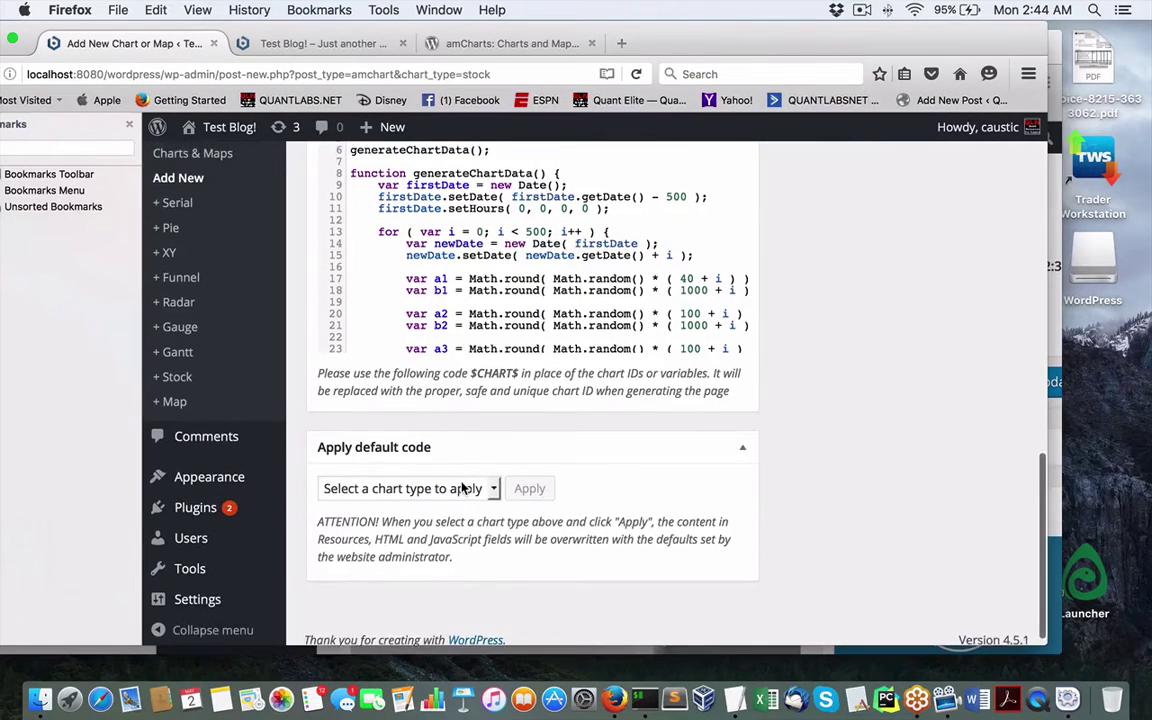
Apply the default Stock chart code to the chart and confirm overwriting its resources, HTML and JavaScript
{"action": "scroll", "coordinate": [463, 487], "scroll_direction": "up", "scroll_amount": 2}
{"action": "left_click", "coordinate": [465, 499]}
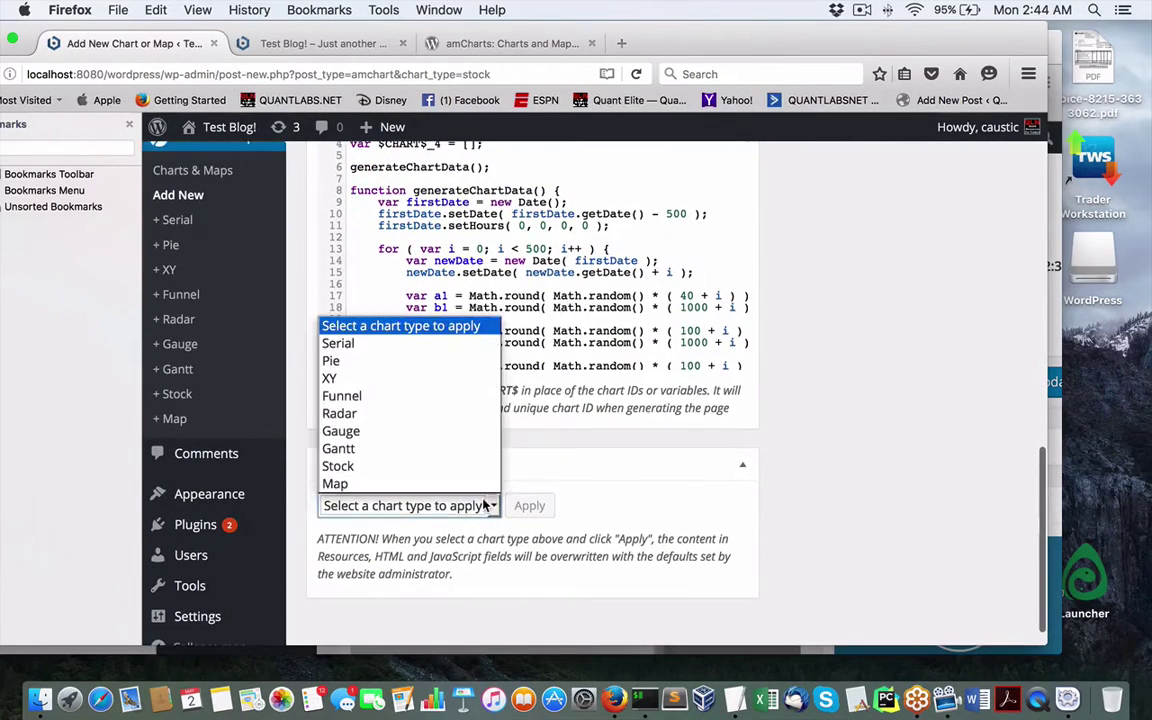
{"action": "left_click", "coordinate": [406, 468]}
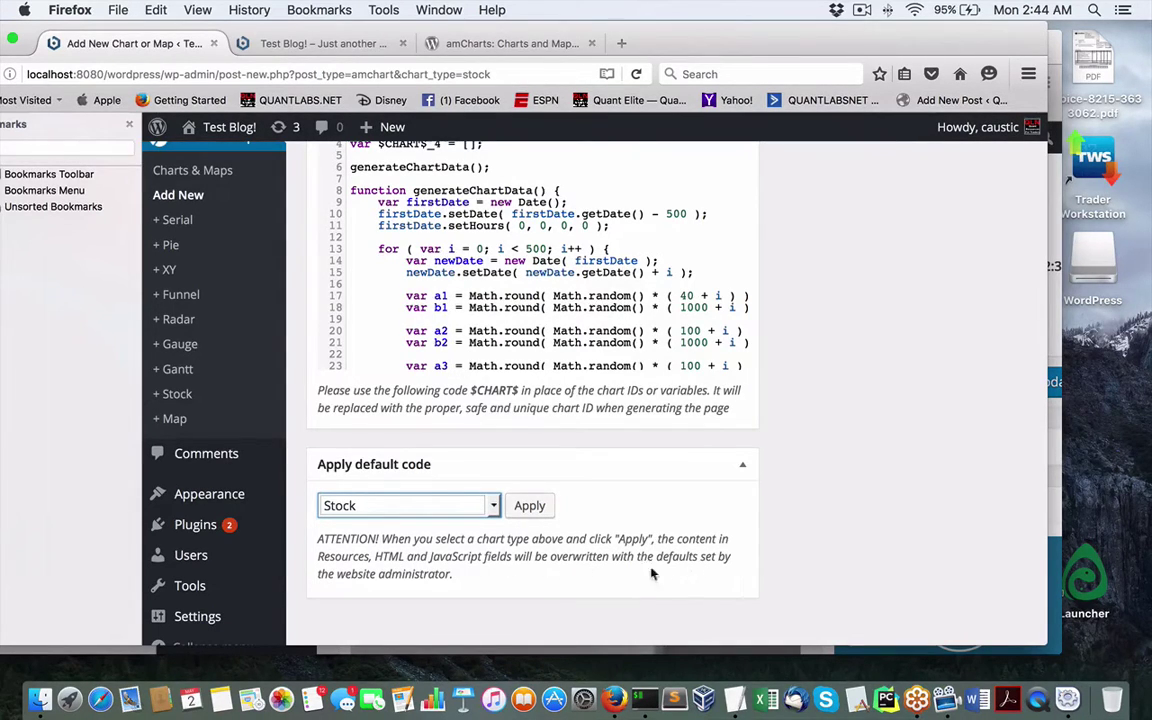
{"action": "scroll", "coordinate": [466, 562], "scroll_direction": "down", "scroll_amount": 2}
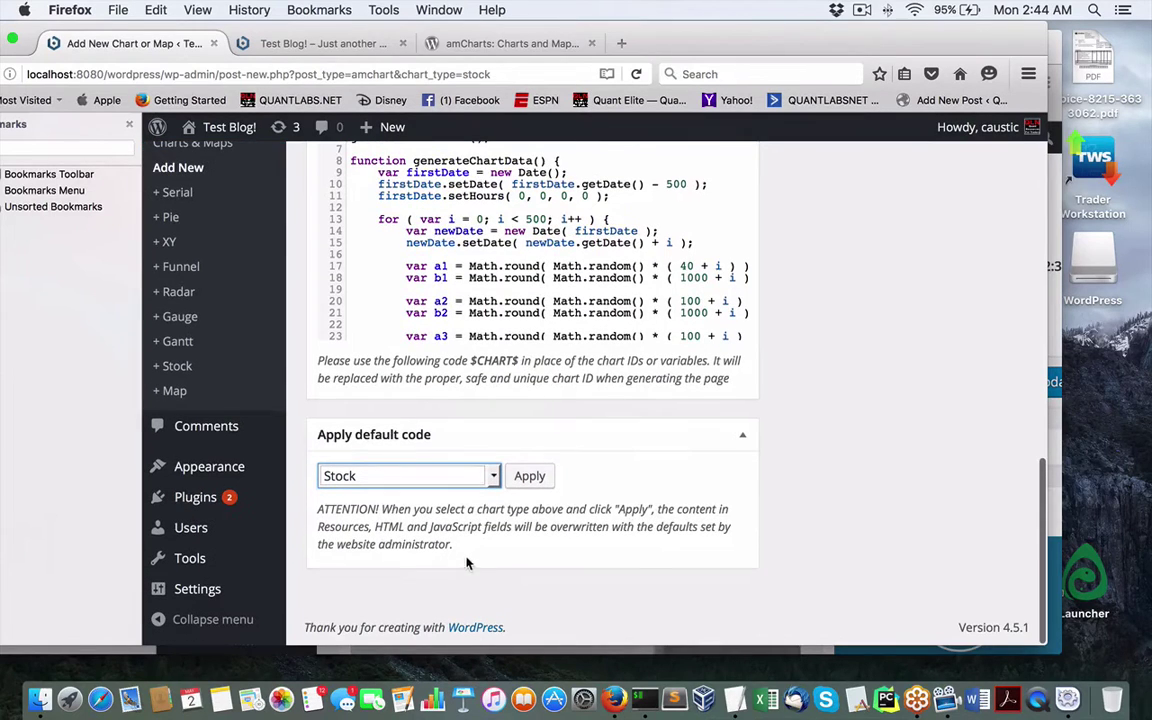
{"action": "left_click", "coordinate": [527, 476]}
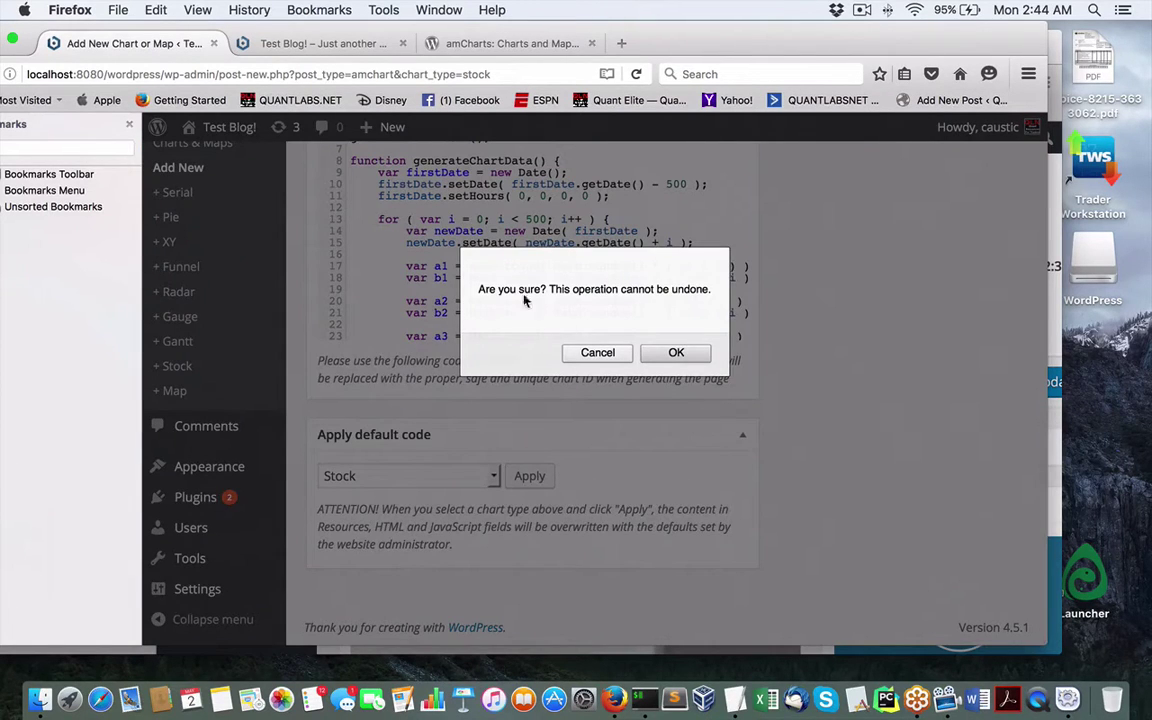
{"action": "left_click", "coordinate": [695, 355]}
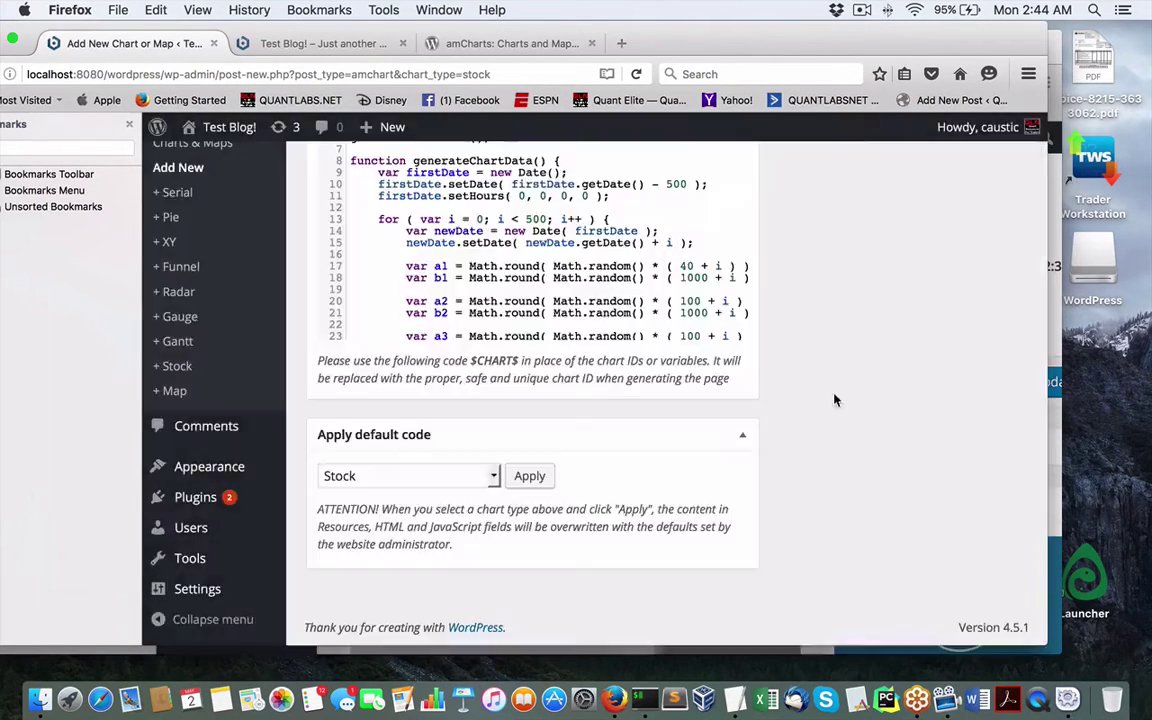
Widen the browser window, publish the test amcharts chart with the slug stock-1, and update it
{"action": "scroll", "coordinate": [897, 455], "scroll_direction": "up", "scroll_amount": 10}
{"action": "scroll", "coordinate": [897, 455], "scroll_direction": "up", "scroll_amount": 2}
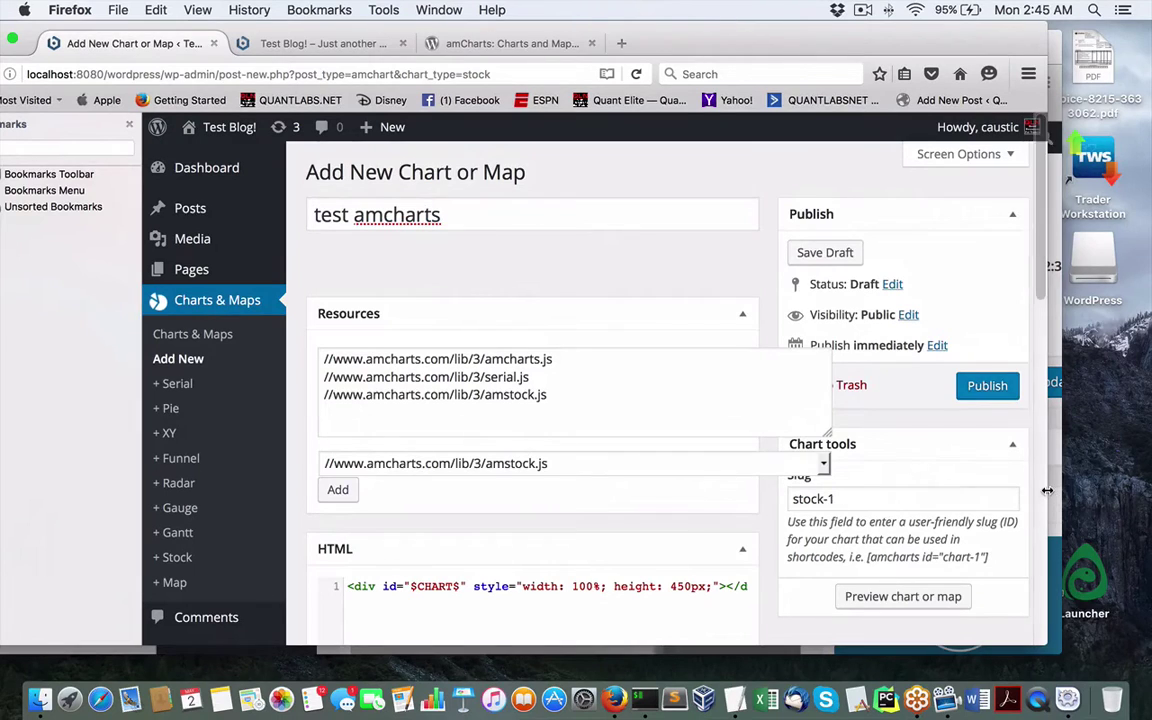
{"action": "left_click_drag", "start_coordinate": [1047, 489], "coordinate": [1148, 502]}
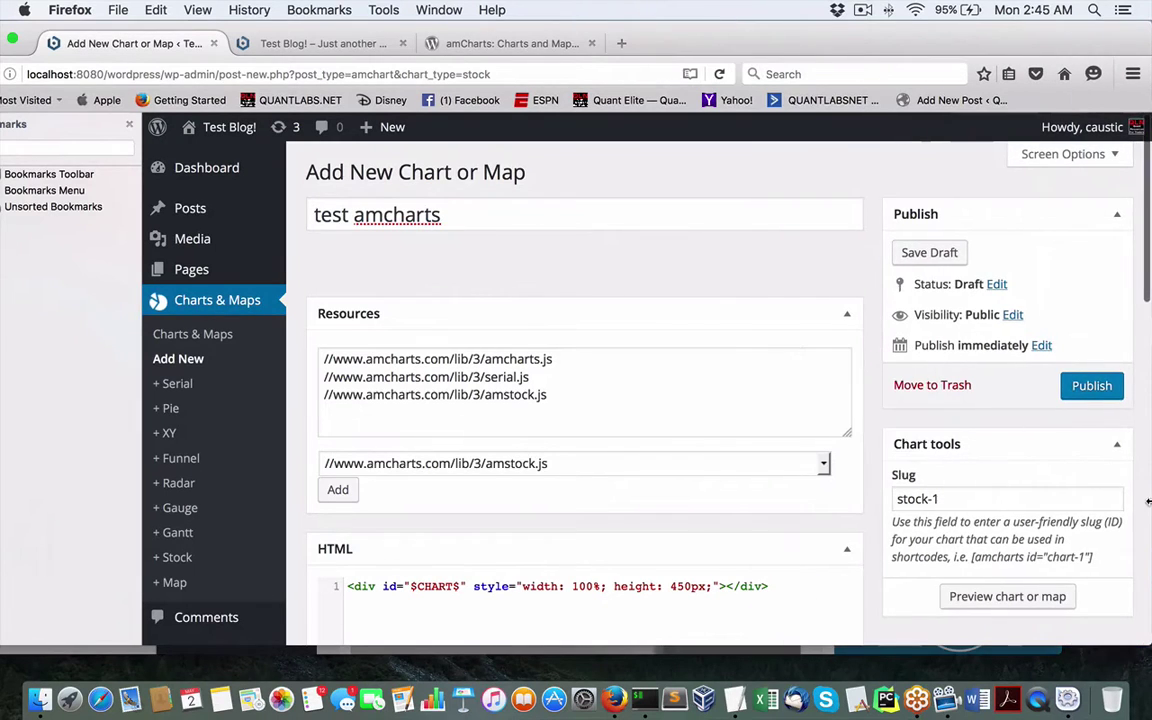
{"action": "triple_click", "coordinate": [985, 494]}
{"action": "scroll", "coordinate": [830, 527], "scroll_direction": "down", "scroll_amount": 4}
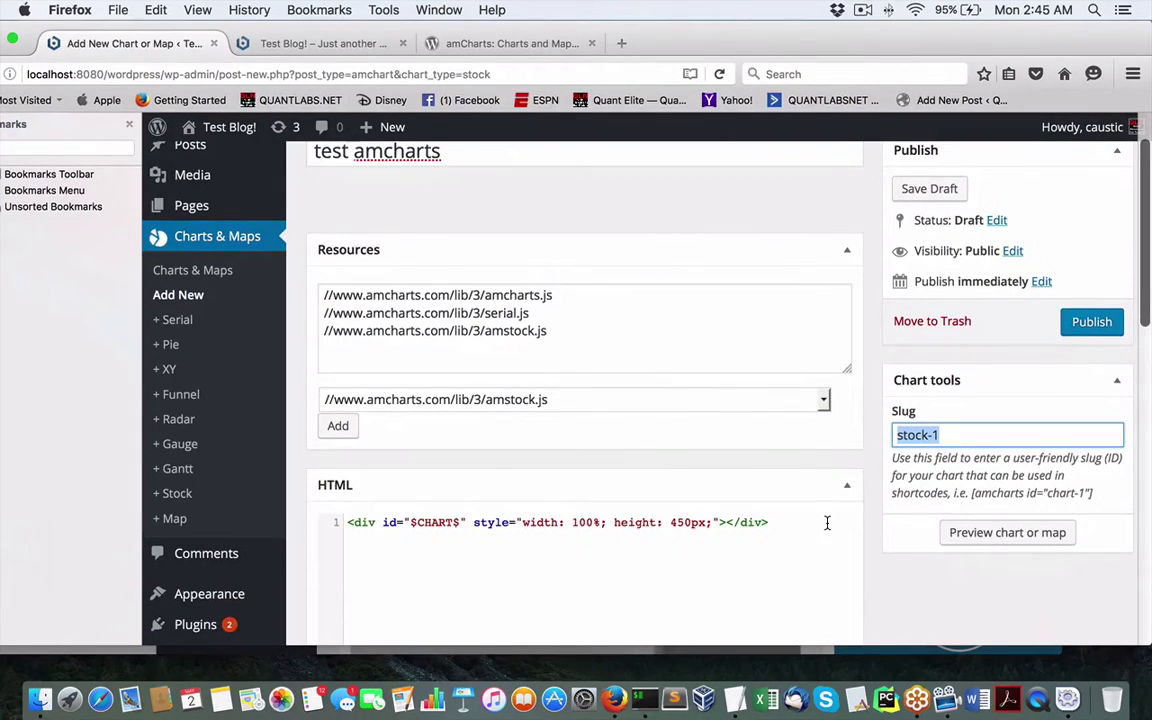
{"action": "scroll", "coordinate": [828, 527], "scroll_direction": "up", "scroll_amount": 4}
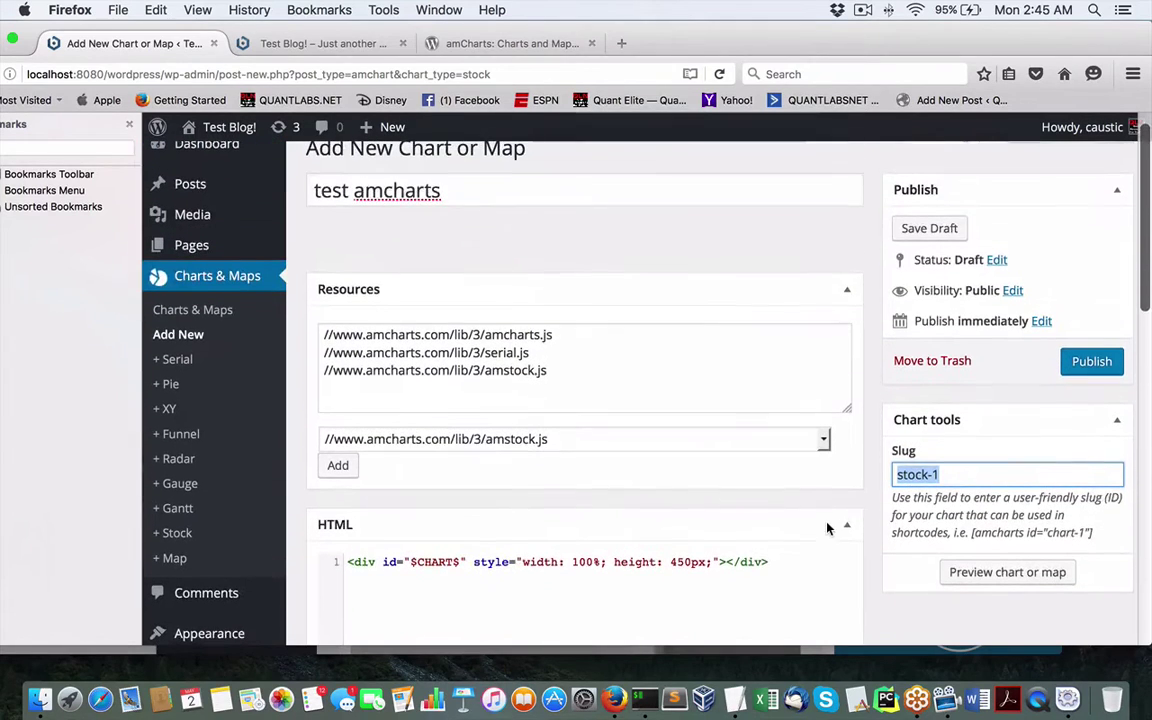
{"action": "left_click", "coordinate": [1092, 368]}
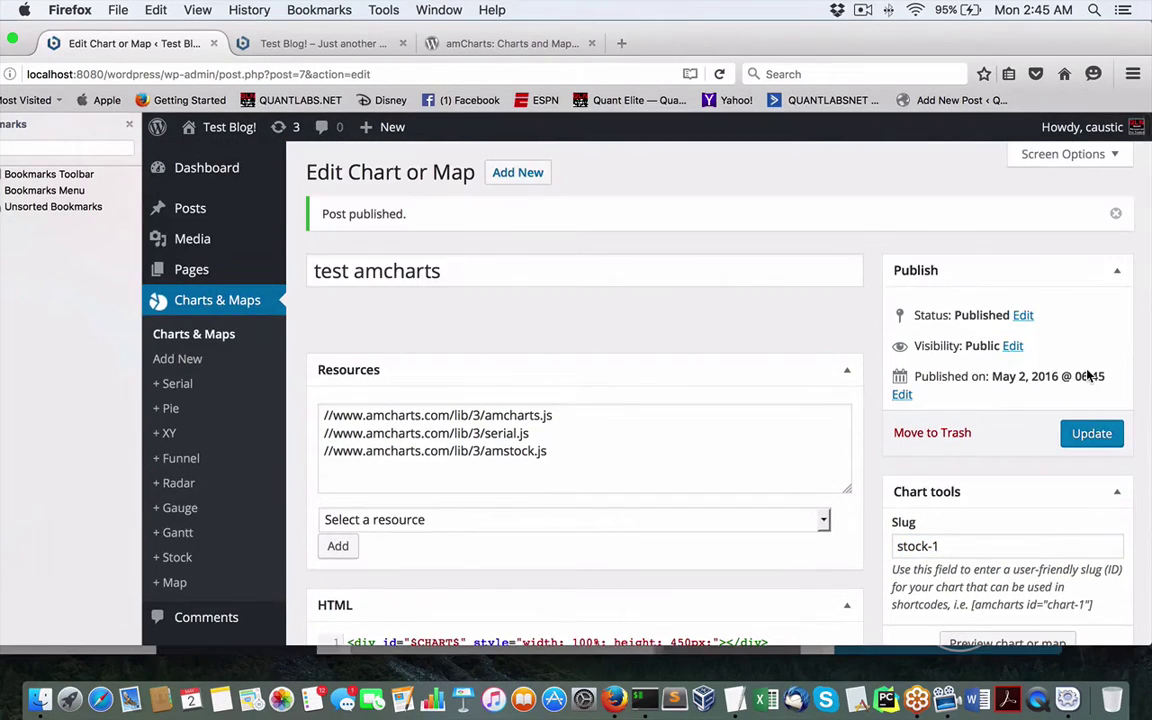
{"action": "left_click", "coordinate": [1100, 442]}
Copy the example shortcode [amcharts id="chart-1"] from the slug hint and open the chart preview
{"action": "scroll", "coordinate": [404, 399], "scroll_direction": "down", "scroll_amount": 2}
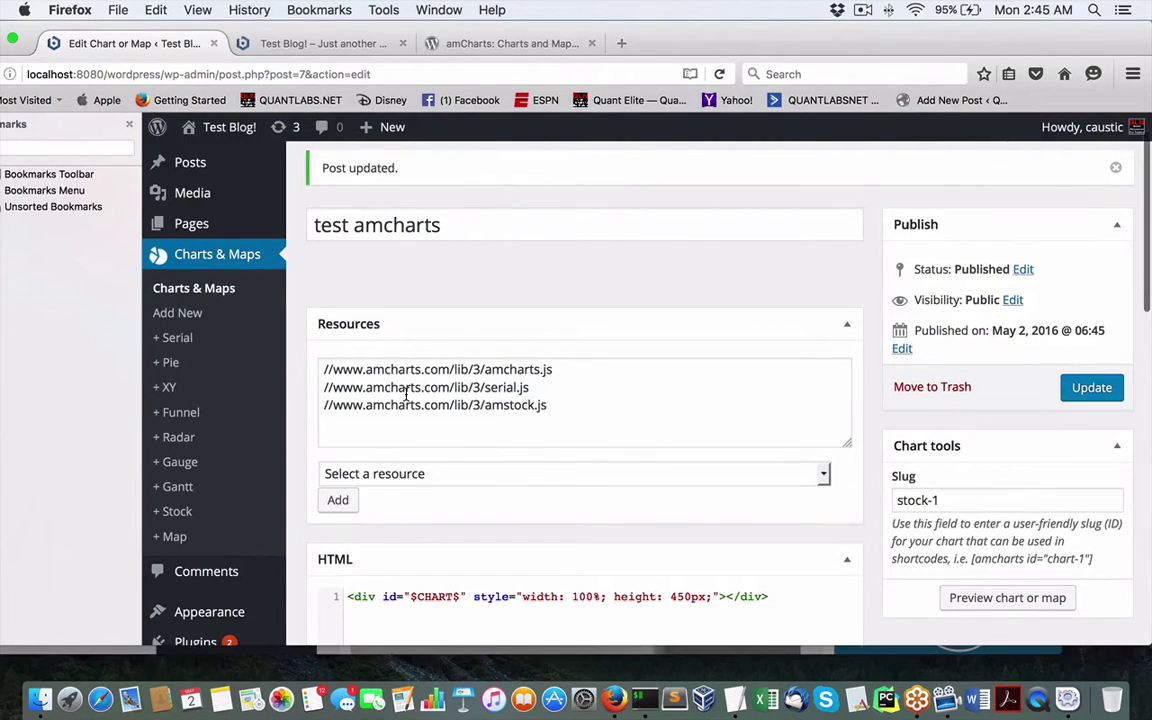
{"action": "scroll", "coordinate": [405, 395], "scroll_direction": "down", "scroll_amount": 1}
{"action": "scroll", "coordinate": [405, 394], "scroll_direction": "down", "scroll_amount": 1}
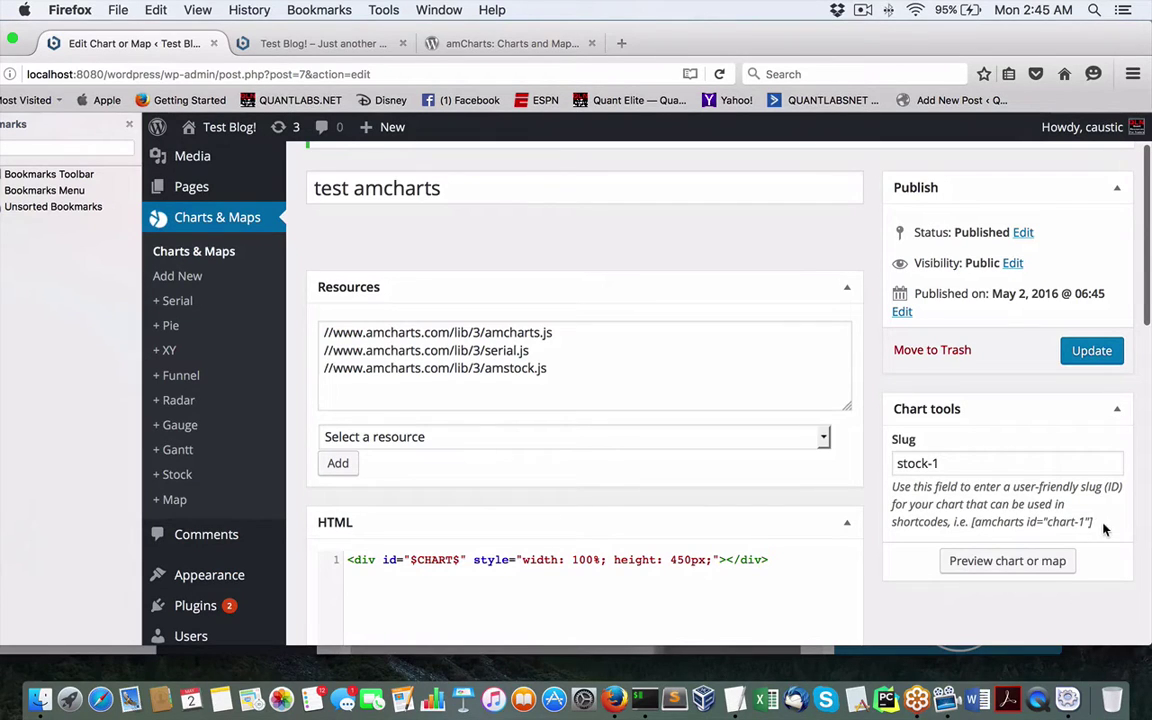
{"action": "left_click_drag", "start_coordinate": [1104, 527], "coordinate": [972, 524]}
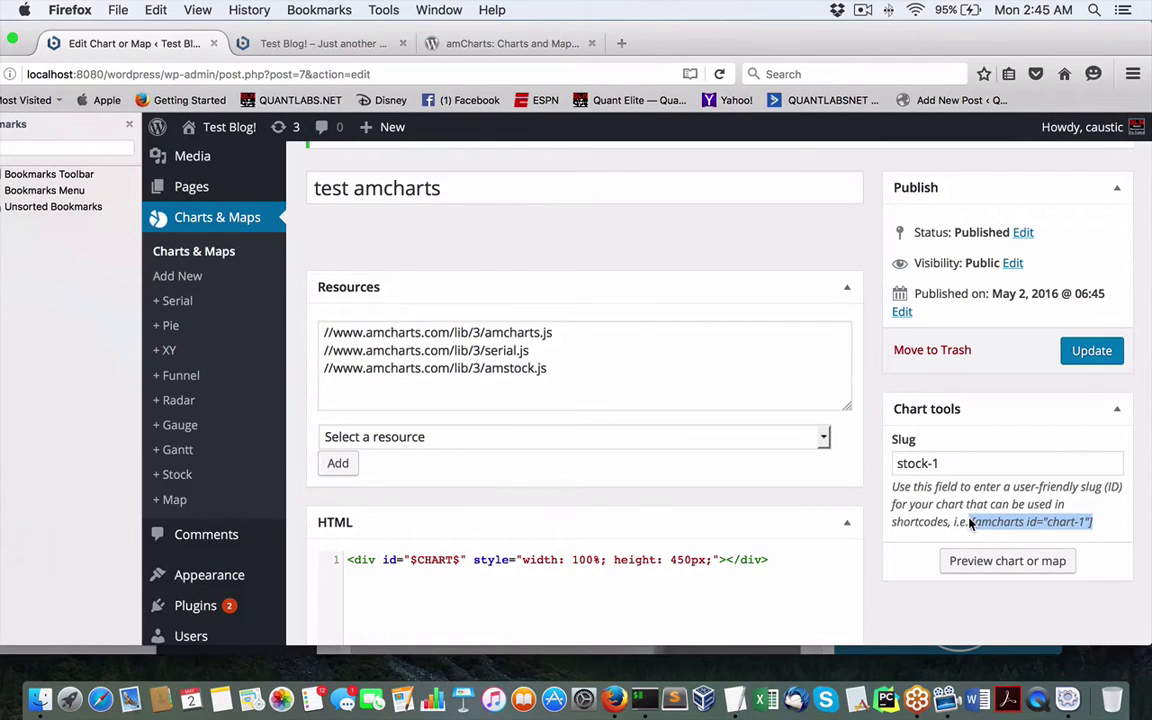
{"action": "key", "text": "super+c"}
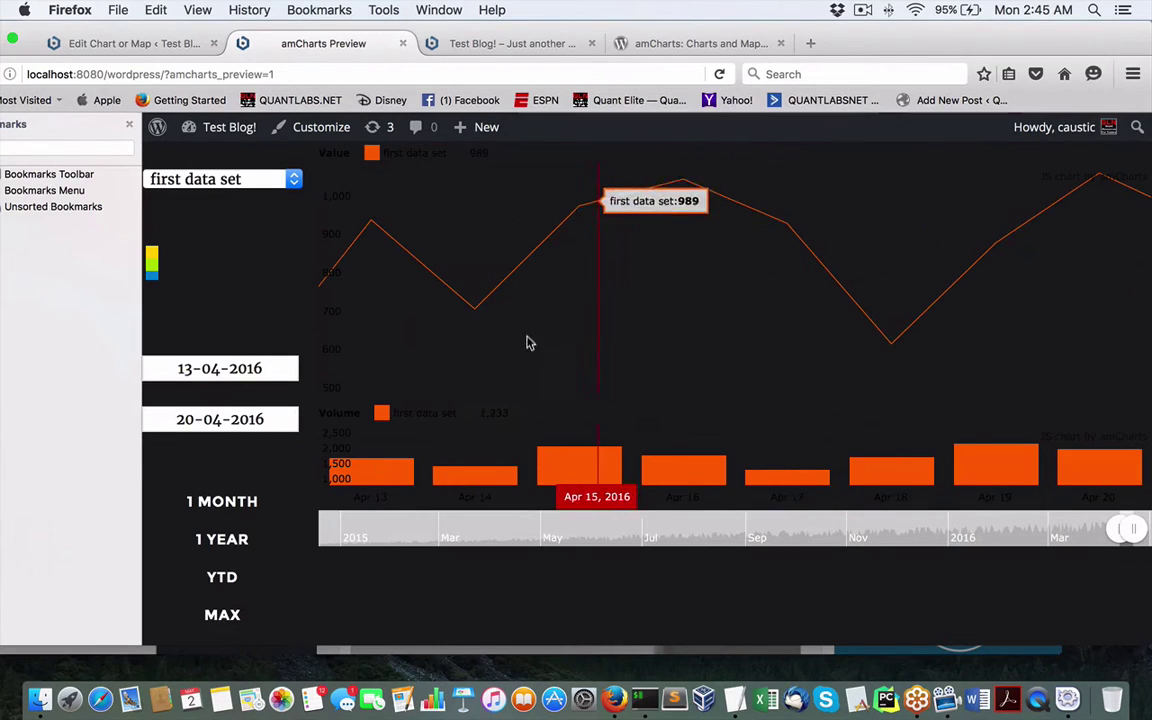
Switch the previewed stock chart to the second data set and finally to the fourth data set
{"action": "left_click", "coordinate": [285, 366]}
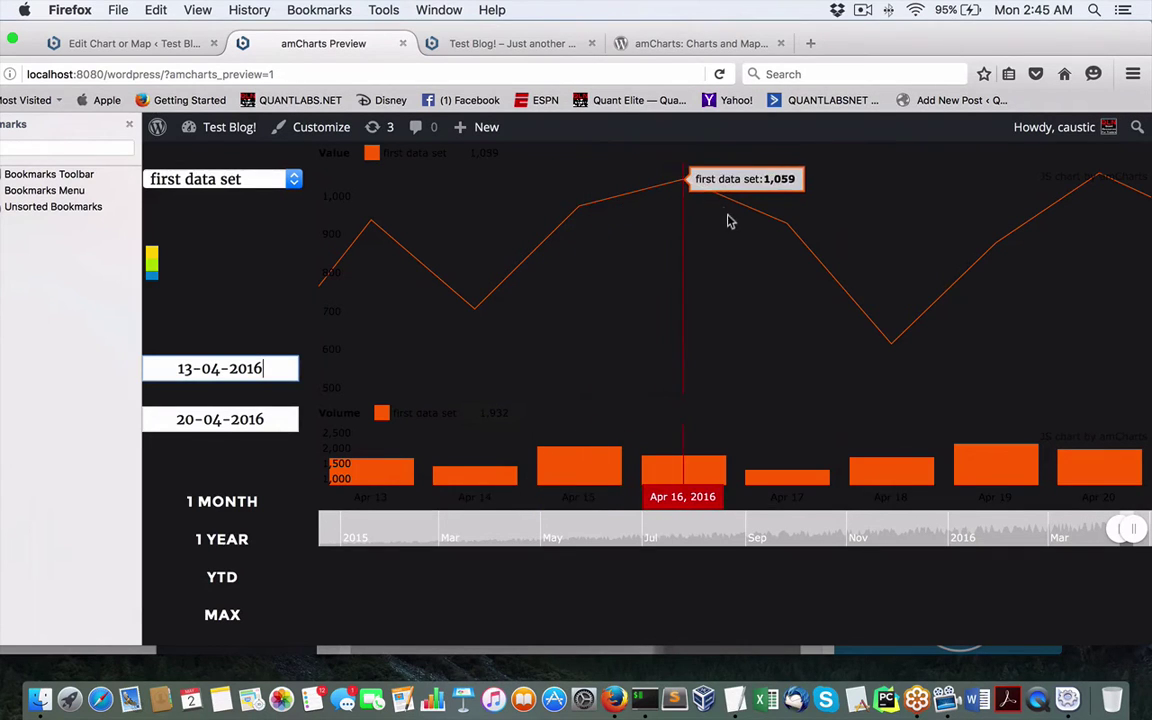
{"action": "left_click", "coordinate": [256, 180]}
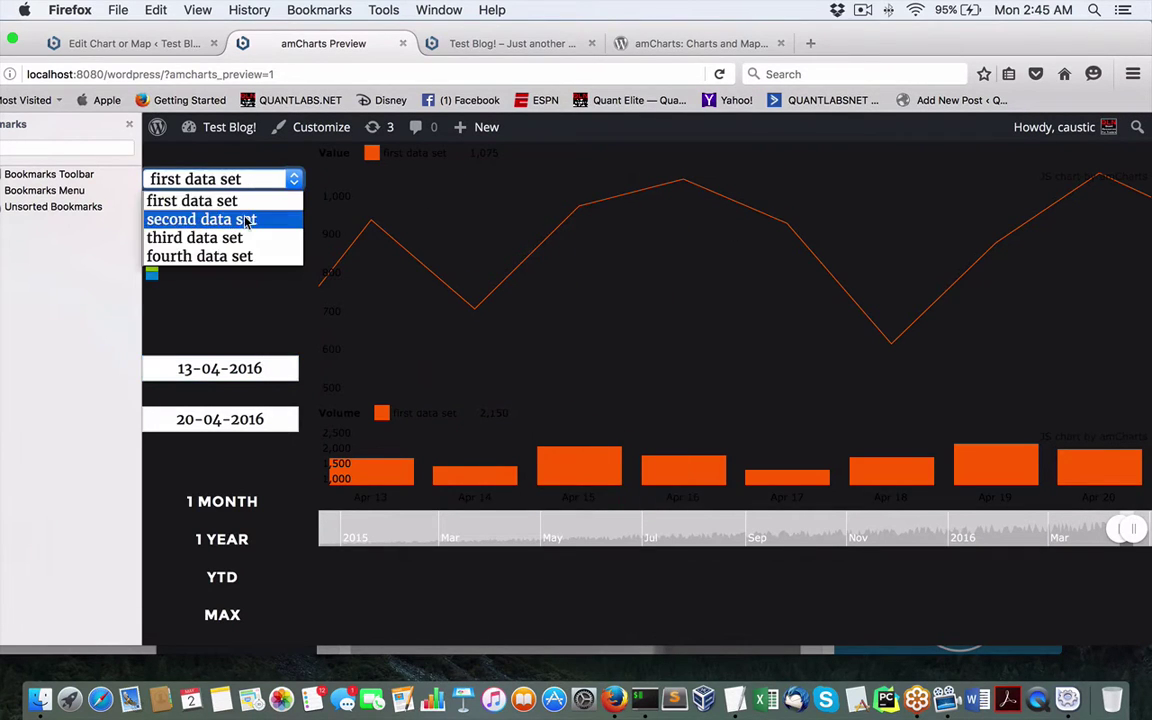
{"action": "left_click", "coordinate": [250, 219]}
{"action": "left_click", "coordinate": [266, 179]}
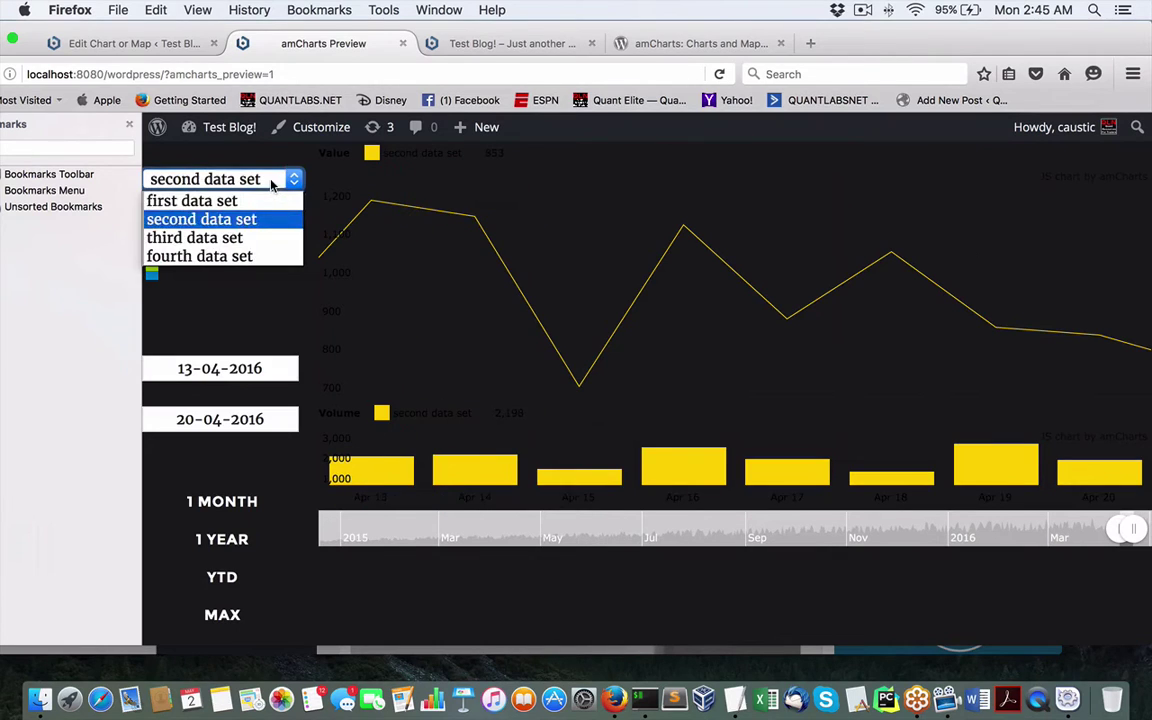
{"action": "left_click", "coordinate": [272, 253]}
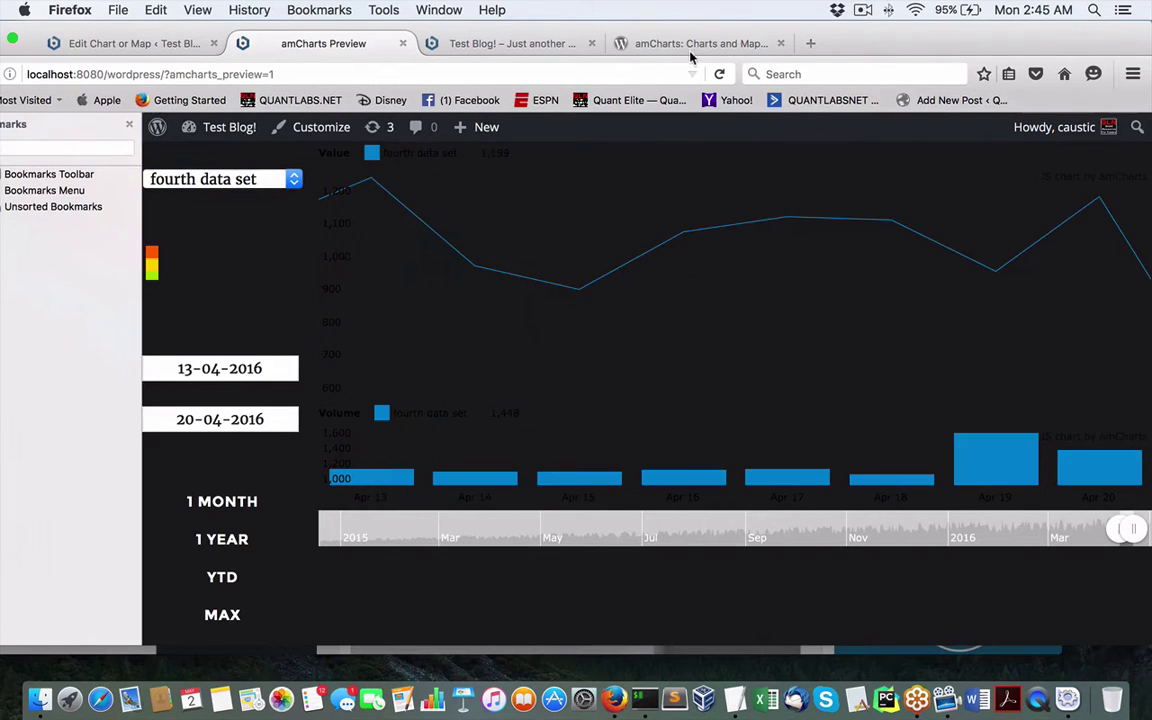
Shift the browser window and explore different 2015 periods on the chart's timeline, zooming in to 06-09-2015 through 07-09-2015
{"action": "left_click_drag", "start_coordinate": [841, 49], "coordinate": [872, 53]}
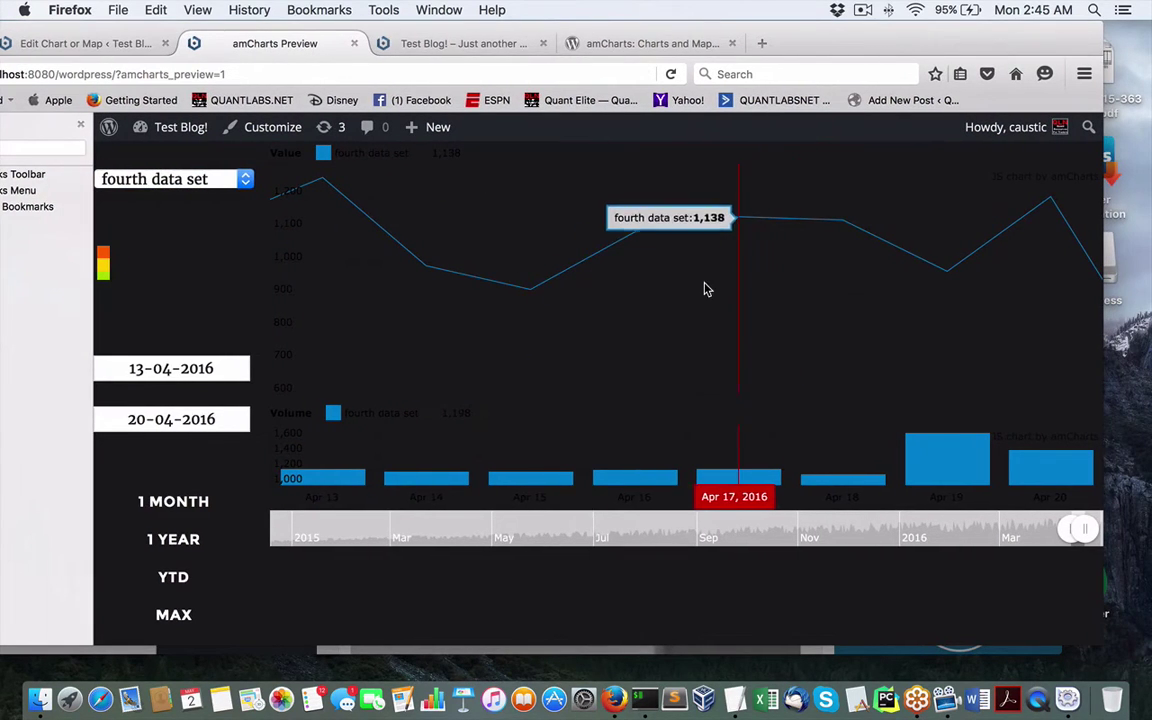
{"action": "mouse_move", "coordinate": [418, 540]}
{"action": "left_mouse_down"}
{"action": "mouse_move", "coordinate": [340, 530]}
{"action": "mouse_move", "coordinate": [428, 533]}
{"action": "left_mouse_up"}
{"action": "left_click", "coordinate": [508, 537]}
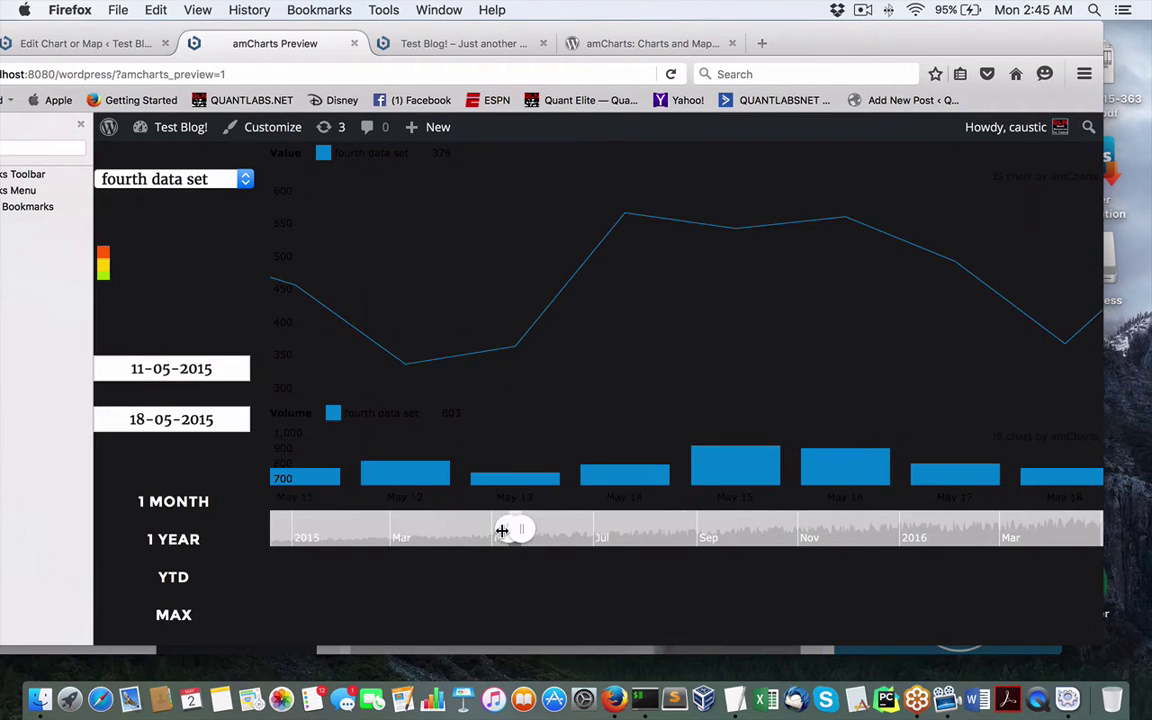
{"action": "left_click", "coordinate": [625, 537]}
{"action": "left_click", "coordinate": [710, 538]}
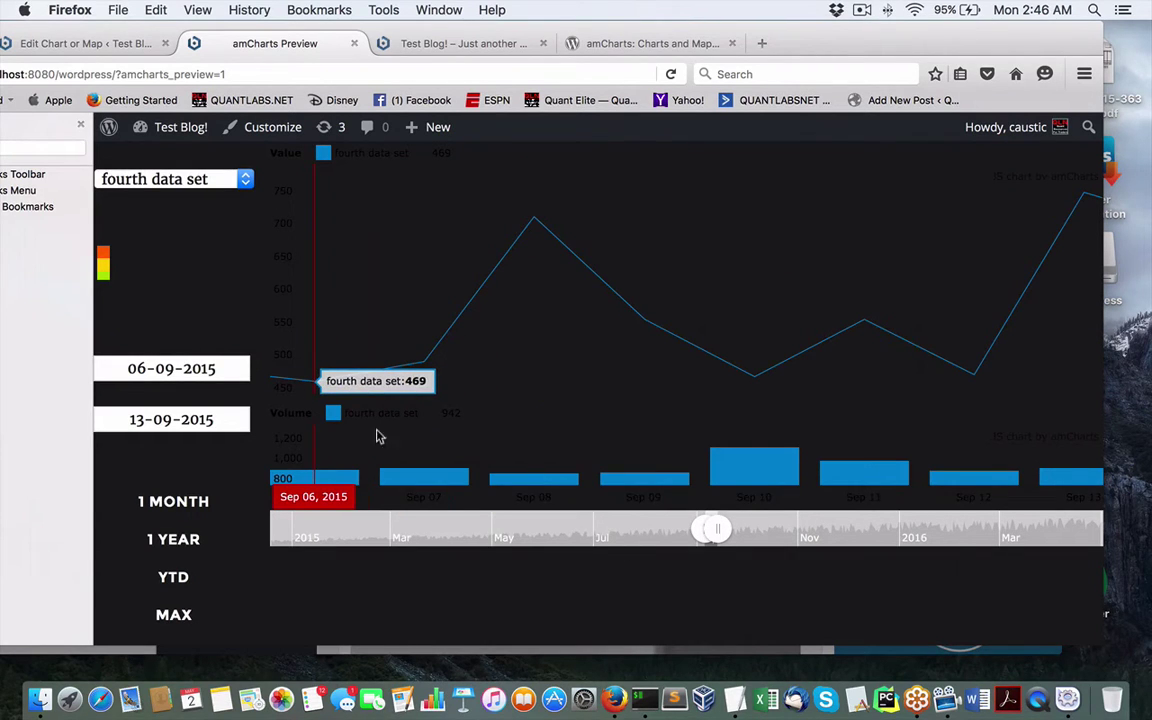
{"action": "left_click_drag", "start_coordinate": [417, 443], "coordinate": [420, 443]}
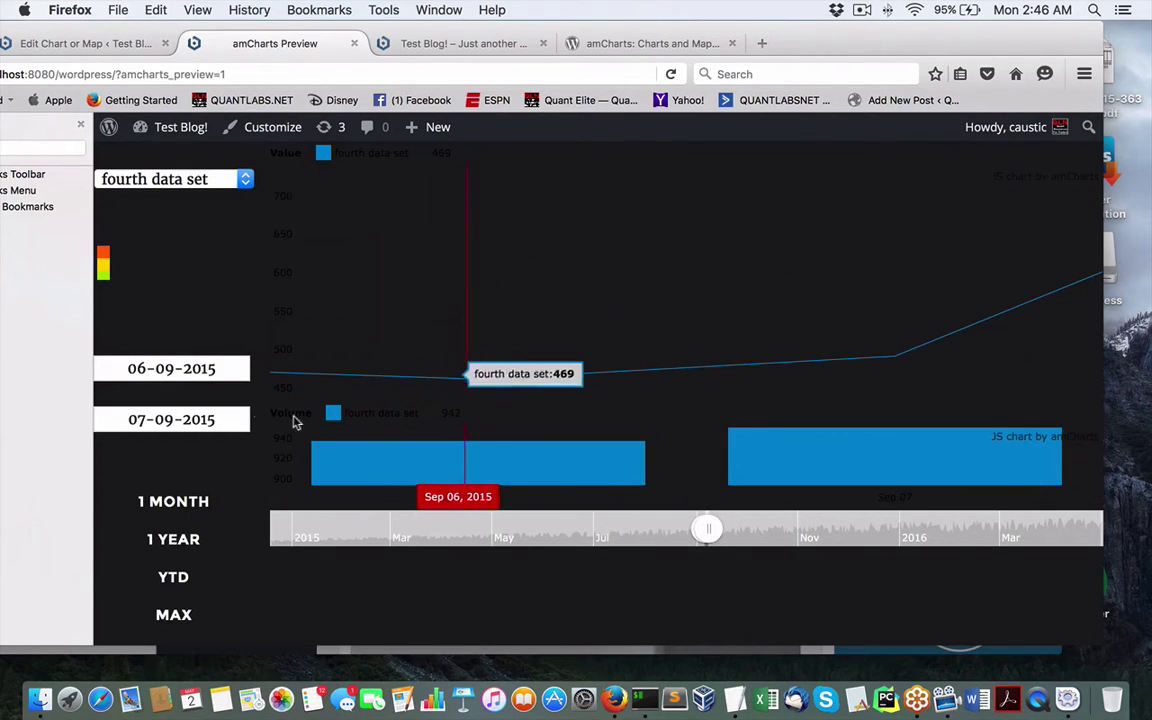
Try to set the chart's start date to 01-01-2016
{"action": "left_click", "coordinate": [244, 372]}
{"action": "key", "text": "BackSpace"}
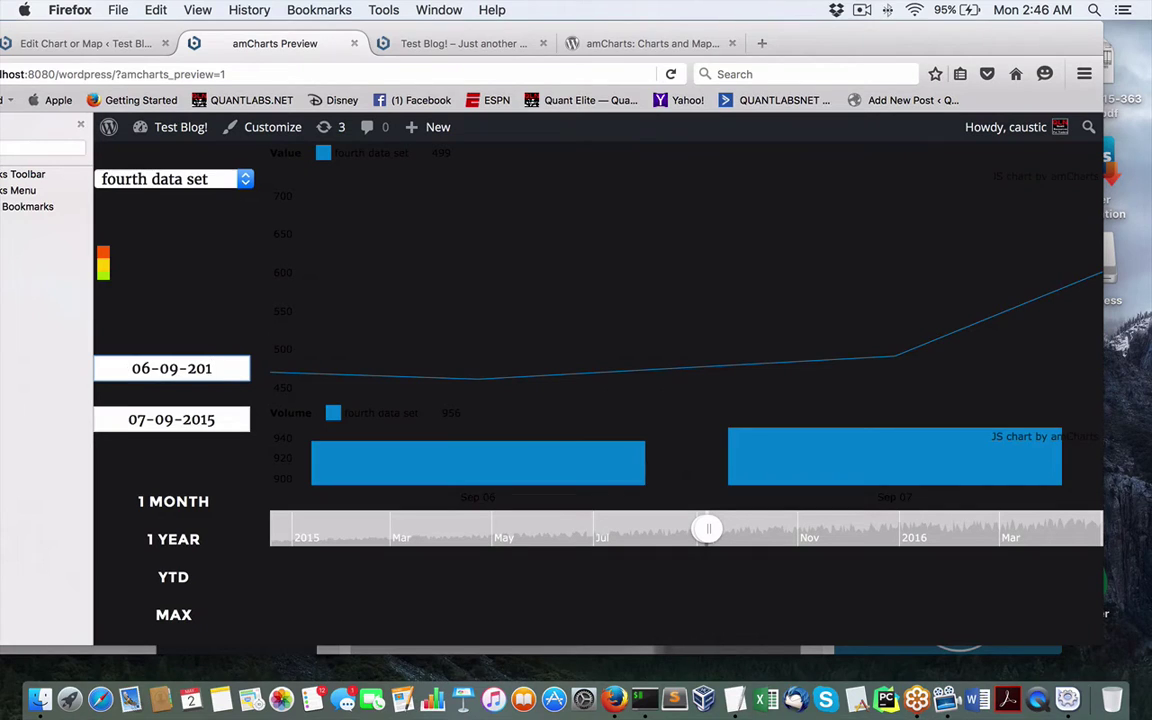
{"action": "type", "text": "6"}
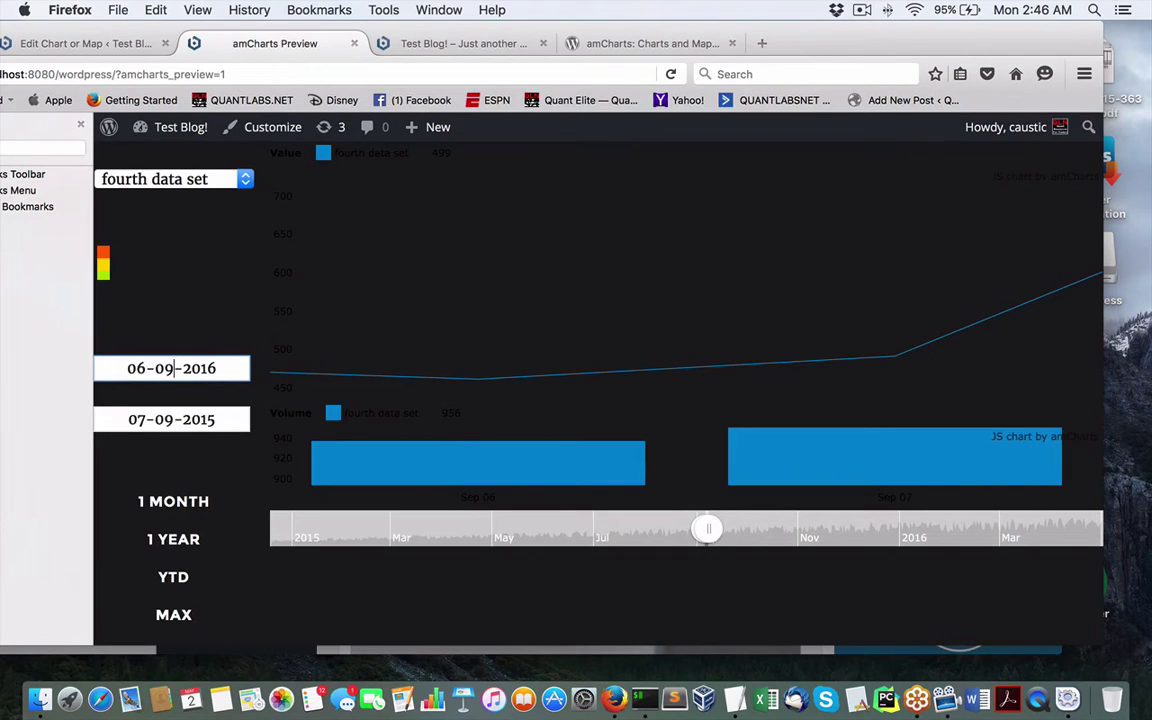
{"action": "key", "text": "BackSpace"}
{"action": "key", "text": "BackSpace"}
{"action": "key", "text": "BackSpace"}
{"action": "key", "text": "BackSpace"}
{"action": "key", "text": "BackSpace"}
{"action": "type", "text": "01"}
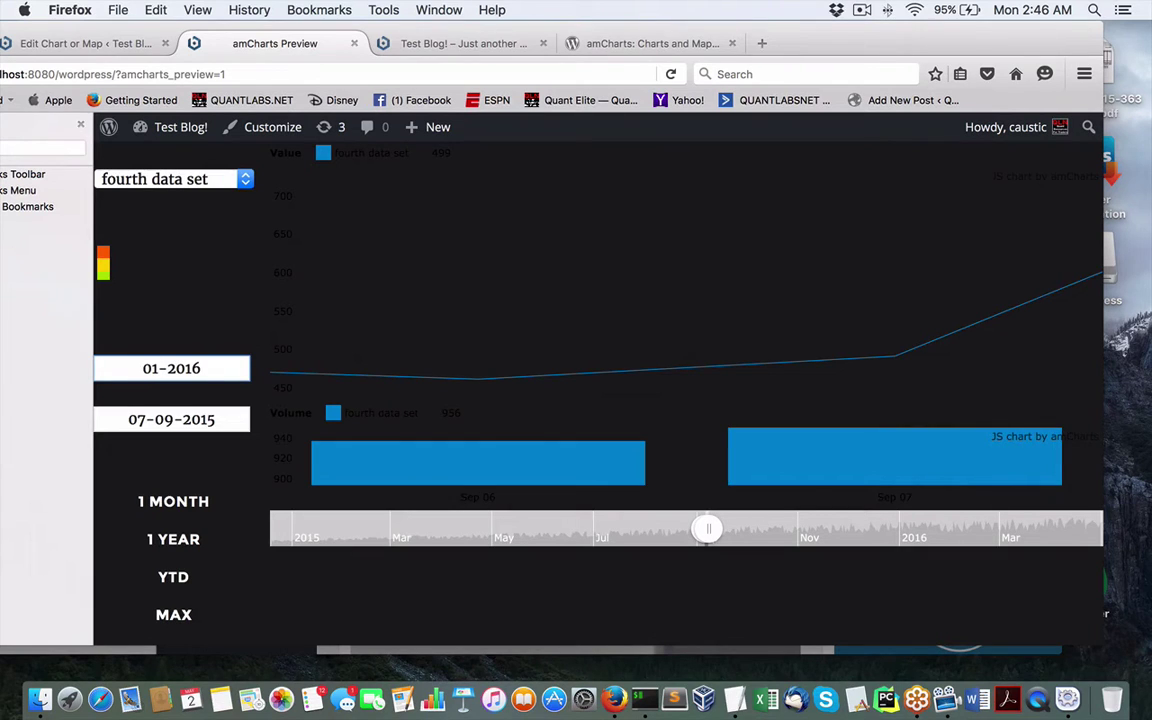
{"action": "type", "text": "-01"}
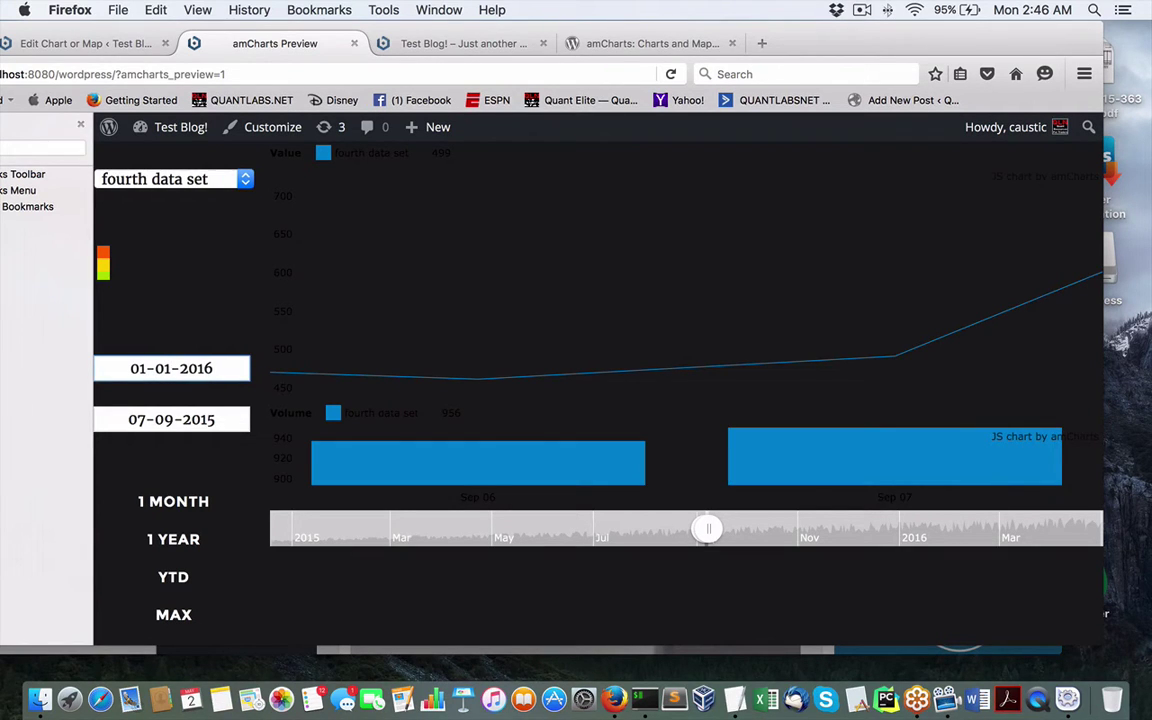
Set the chart's end date to 04-04-2016
{"action": "left_click", "coordinate": [146, 419]}
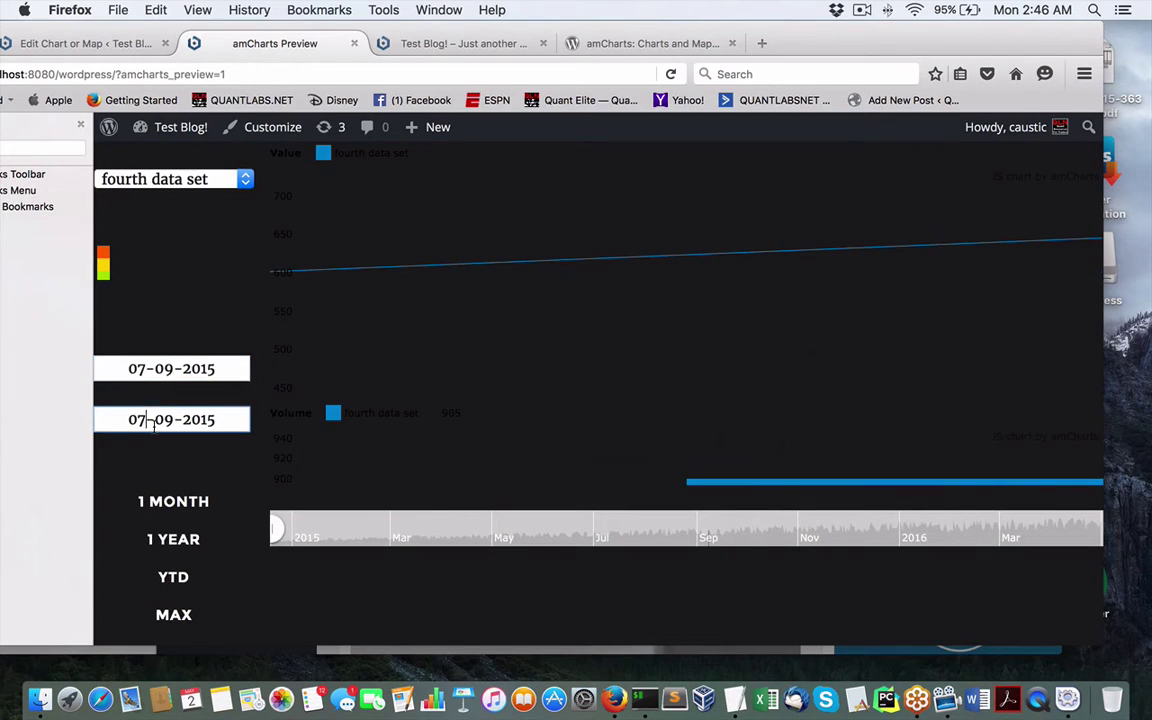
{"action": "key", "text": "BackSpace"}
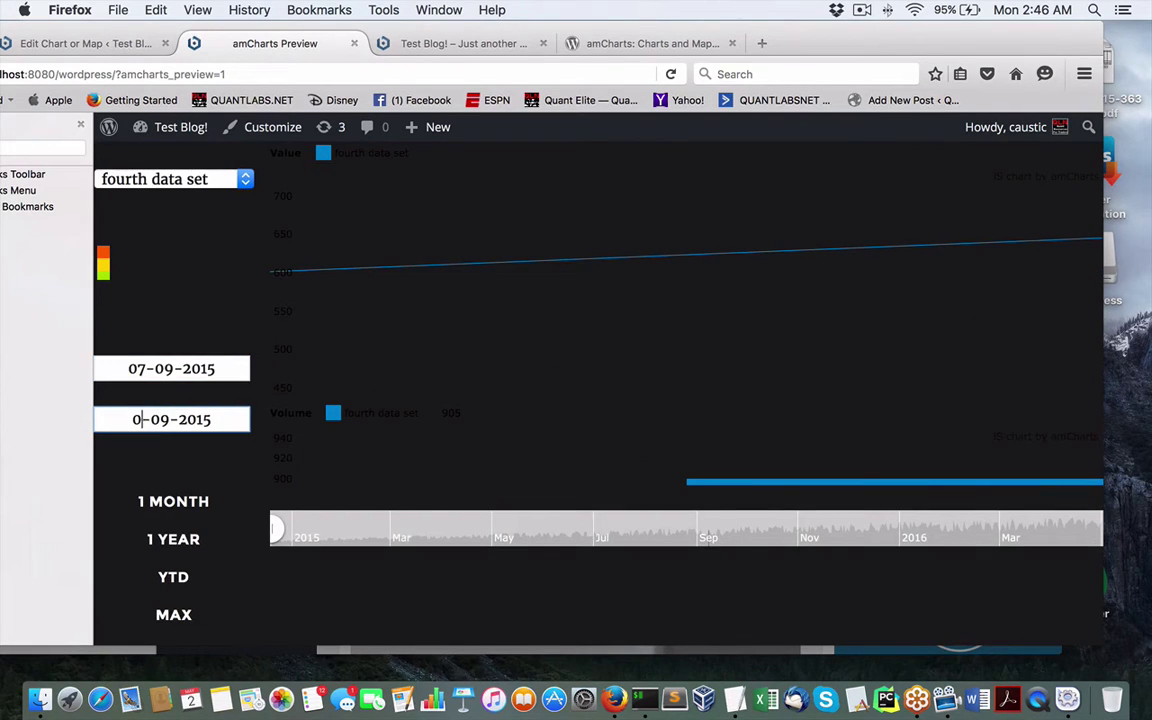
{"action": "type", "text": "5"}
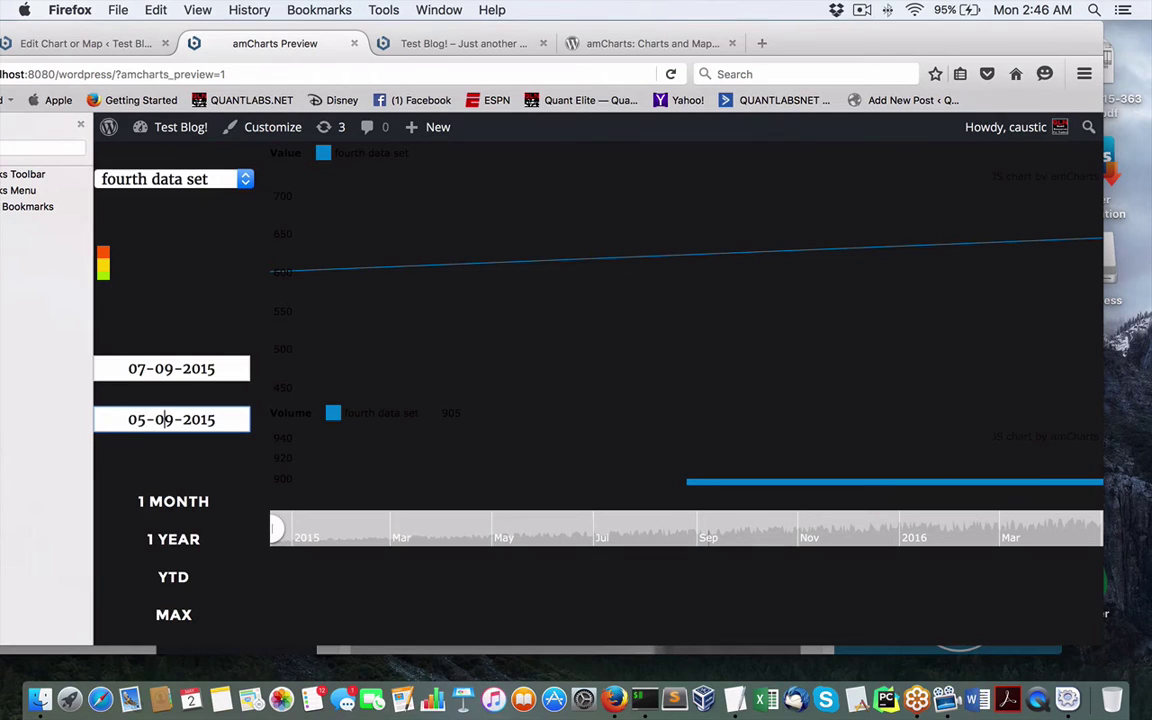
{"action": "key", "text": "BackSpace"}
{"action": "type", "text": "4"}
{"action": "key", "text": "BackSpace"}
{"action": "type", "text": "4"}
{"action": "key", "text": "BackSpace"}
{"action": "type", "text": "6"}
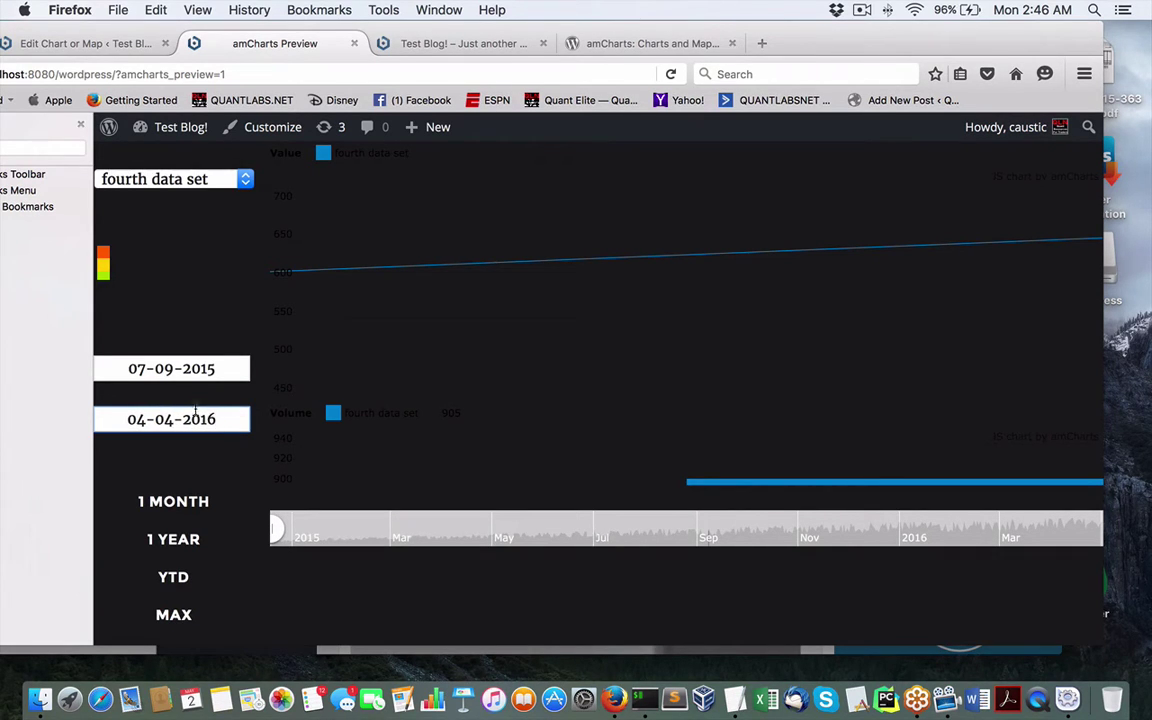
Change the year of the chart's start date to 2016 and apply it
{"action": "left_click", "coordinate": [215, 368]}
{"action": "key", "text": "BackSpace"}
{"action": "type", "text": "6"}
{"action": "key", "text": "Return"}
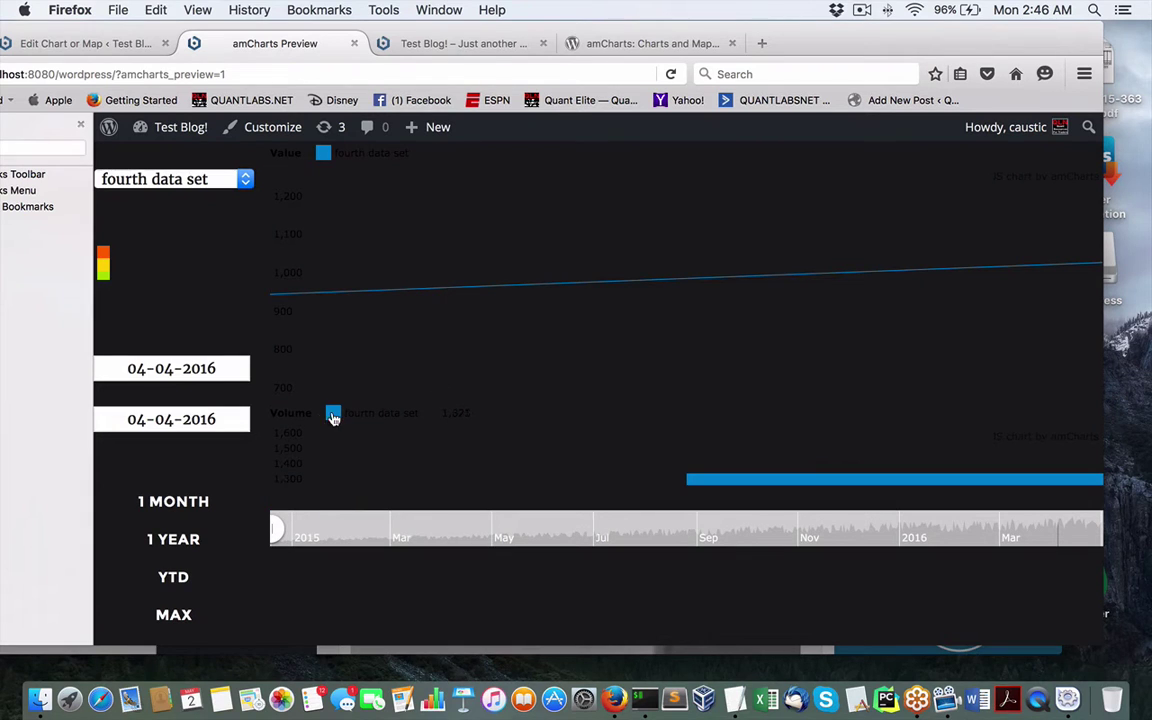
Set the chart's start date to 04-04-2015 and apply the date range
{"action": "left_click", "coordinate": [223, 368]}
{"action": "key", "text": "BackSpace"}
{"action": "type", "text": "5"}
{"action": "left_click", "coordinate": [224, 418]}
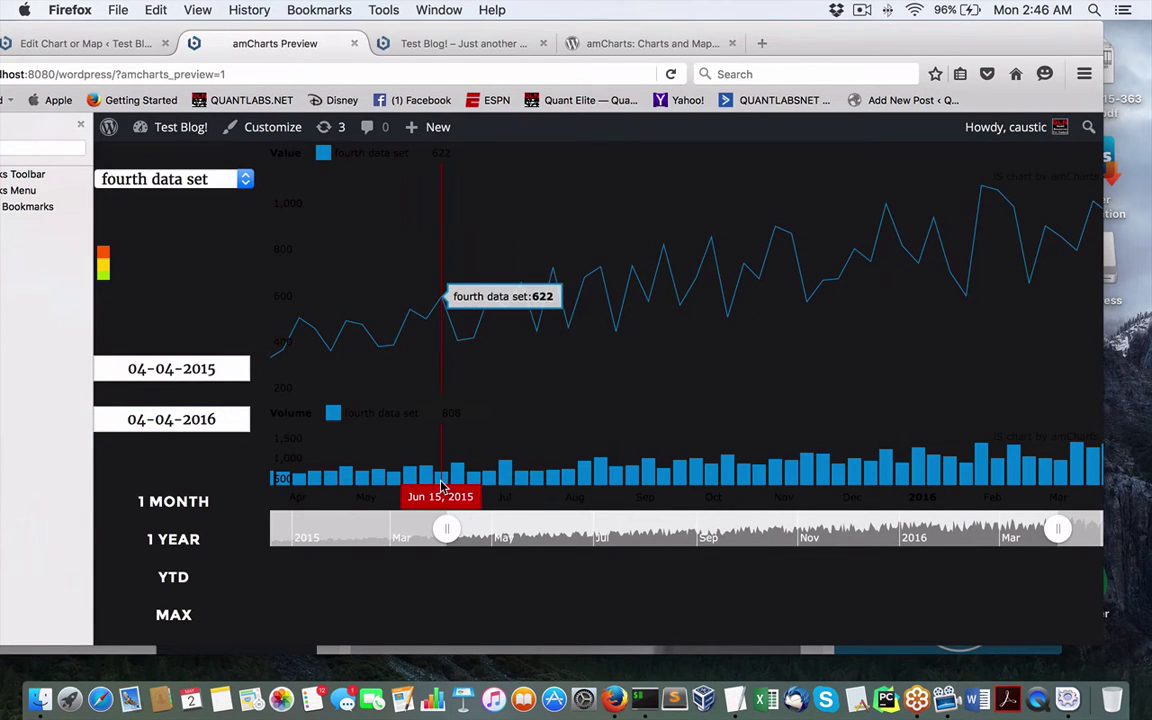
Extend the timeline range back to 02-02-2015 and pull its end to an earlier date in 2016
{"action": "left_click_drag", "start_coordinate": [447, 528], "coordinate": [345, 528]}
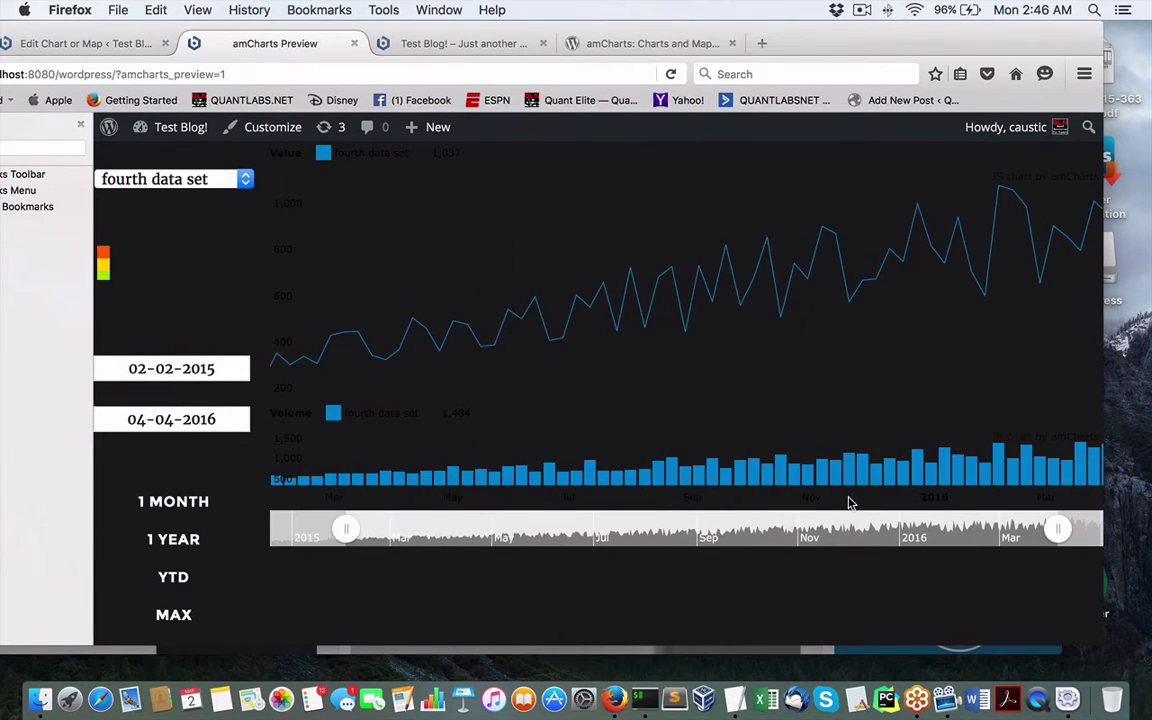
{"action": "left_click_drag", "start_coordinate": [1061, 535], "coordinate": [936, 540]}
Switch to the QUANTLABS.NET post editor window and update the published post about instantly setting up WordPress
{"action": "left_click", "coordinate": [963, 646]}
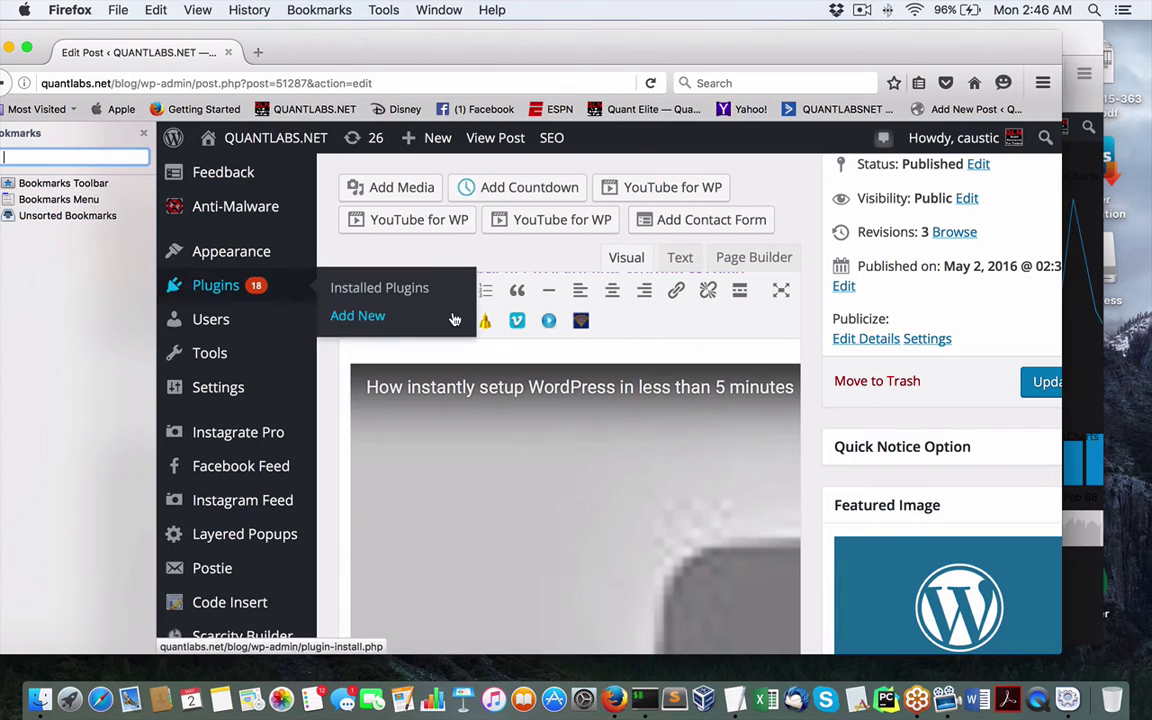
{"action": "scroll", "coordinate": [910, 460], "scroll_direction": "down", "scroll_amount": 1}
{"action": "scroll", "coordinate": [910, 460], "scroll_direction": "down", "scroll_amount": 5}
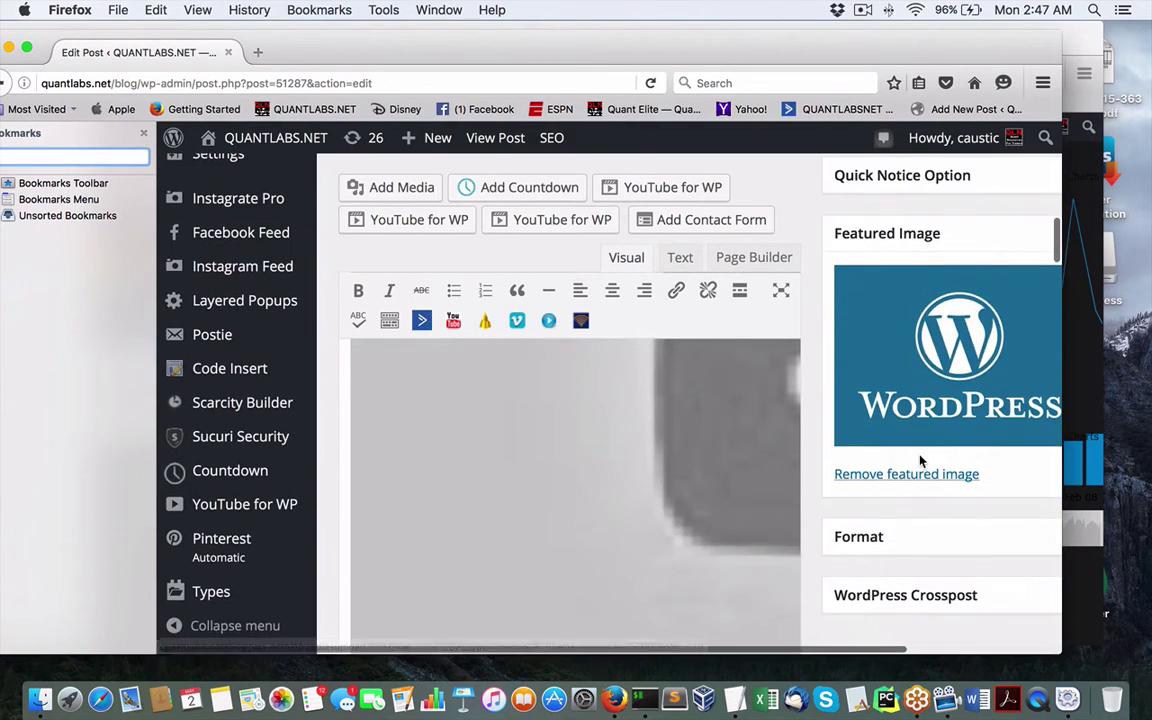
{"action": "scroll", "coordinate": [917, 457], "scroll_direction": "up", "scroll_amount": 5}
{"action": "scroll", "coordinate": [917, 457], "scroll_direction": "up", "scroll_amount": 1}
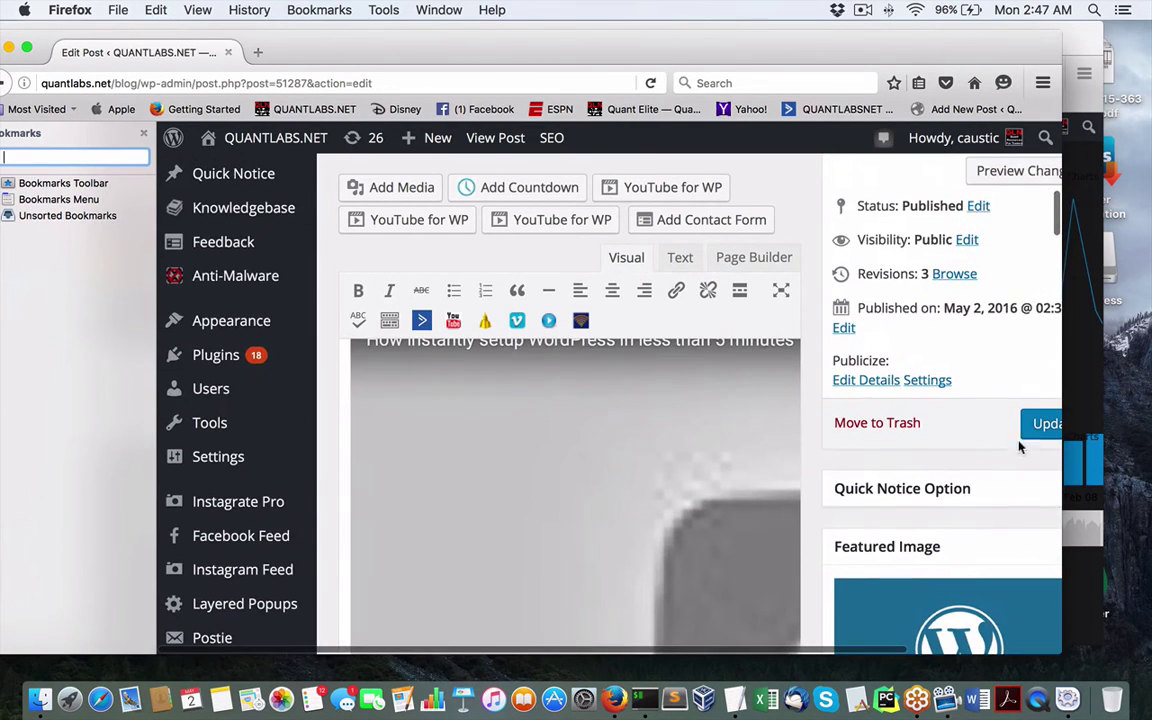
{"action": "left_click", "coordinate": [1040, 425]}
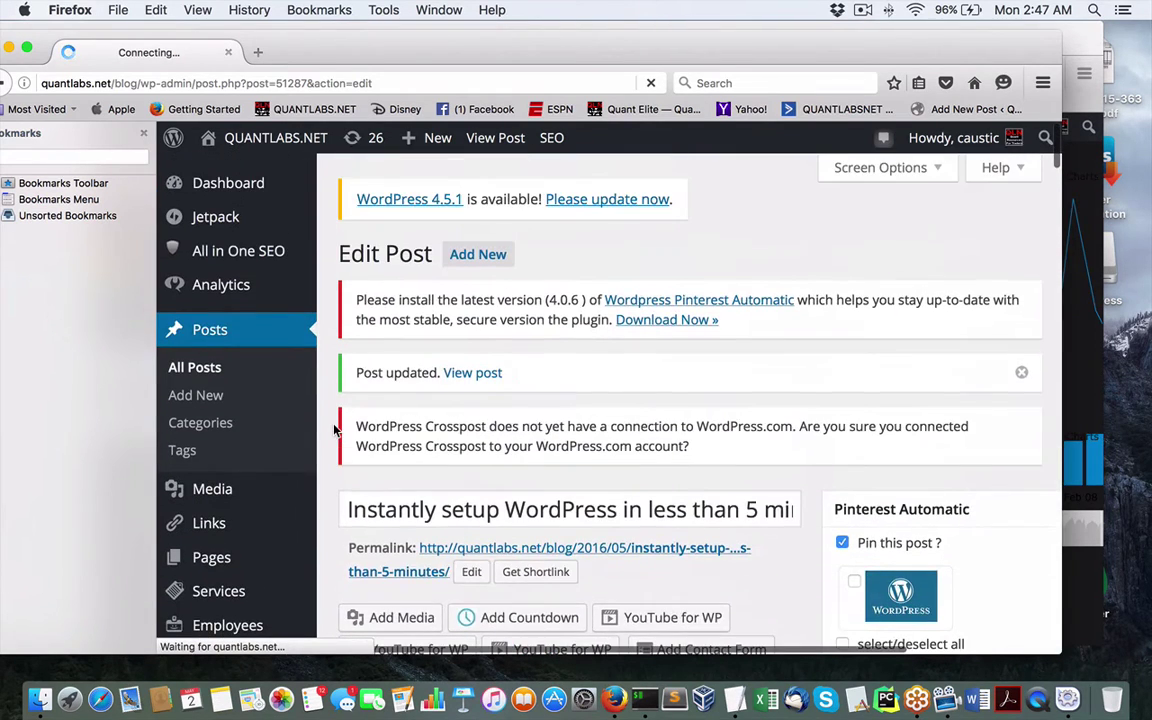
{"action": "scroll", "coordinate": [335, 430], "scroll_direction": "down", "scroll_amount": 2}
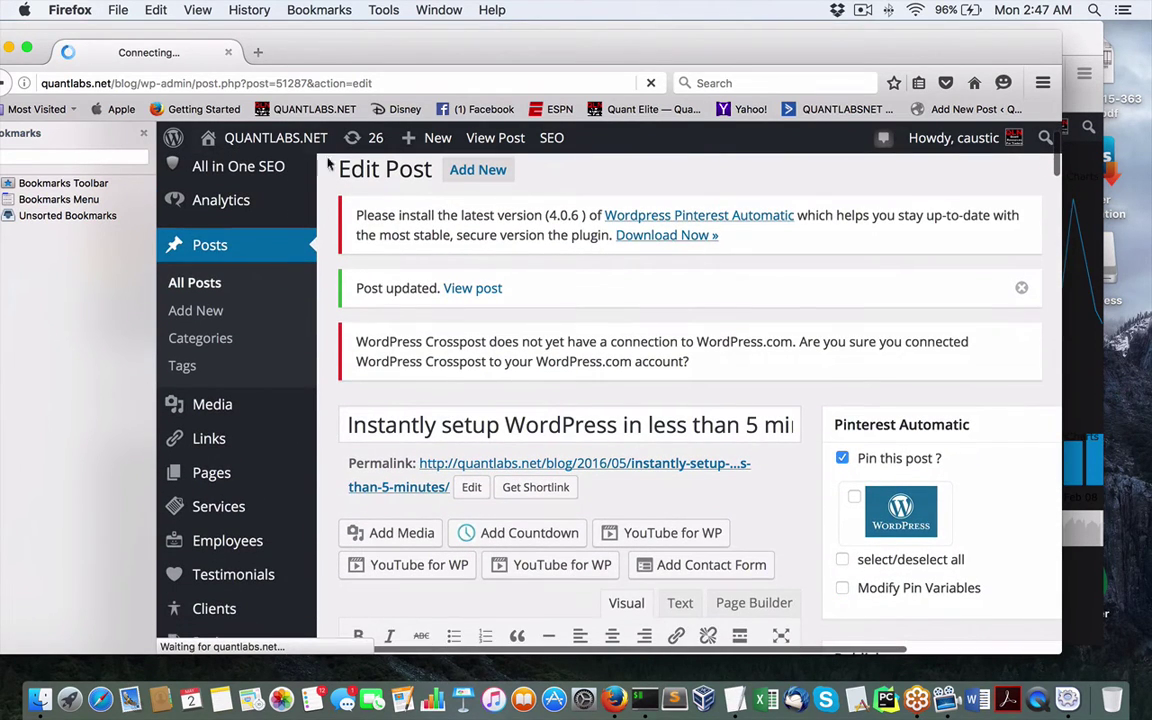
Return to the amCharts Preview window, select the third data set and hide its value graph
{"action": "left_click", "coordinate": [441, 9]}
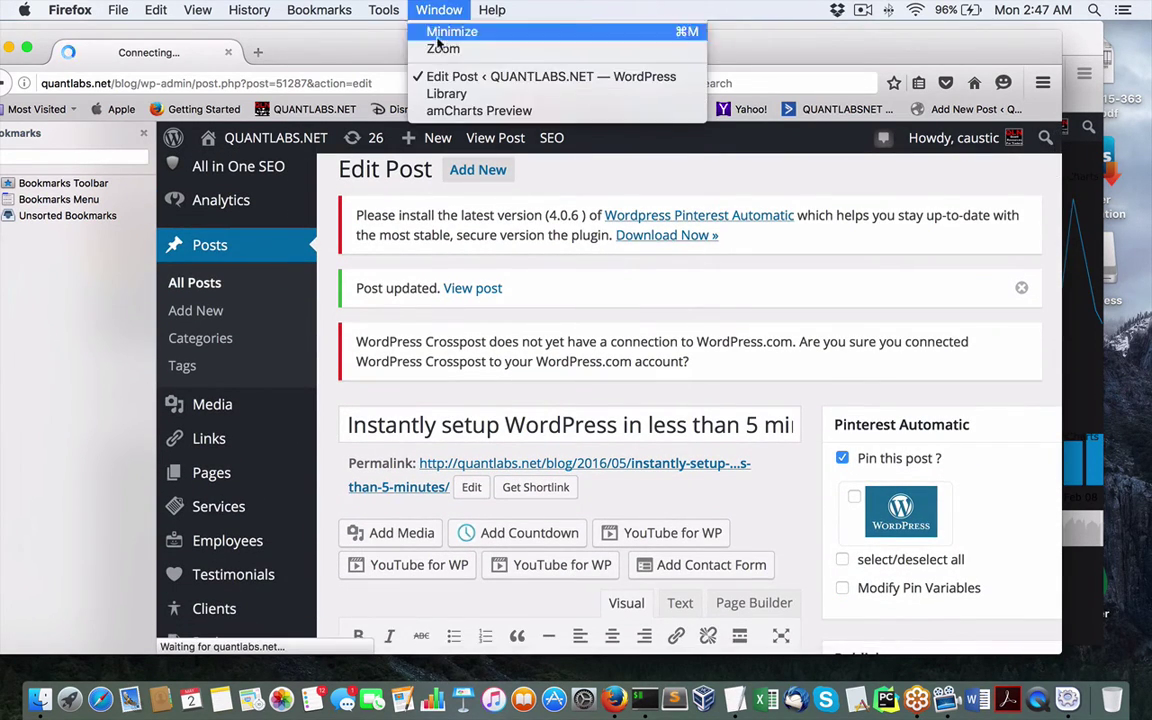
{"action": "left_click", "coordinate": [443, 111]}
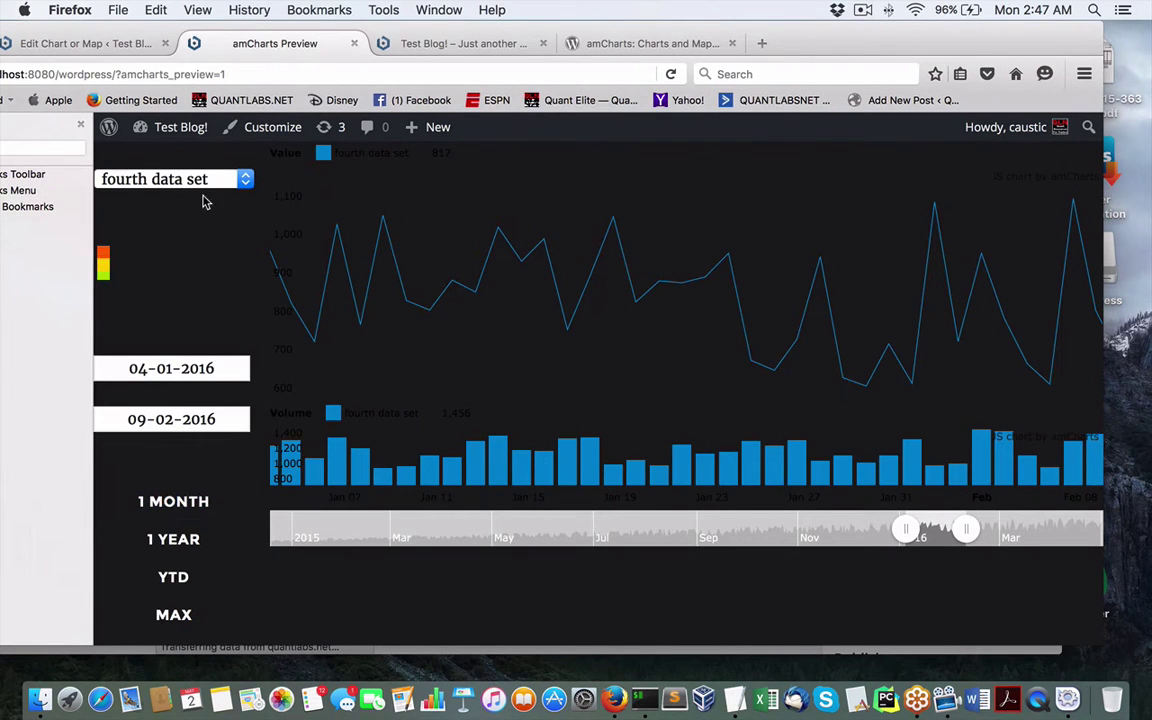
{"action": "left_click", "coordinate": [188, 178]}
{"action": "left_click", "coordinate": [210, 235]}
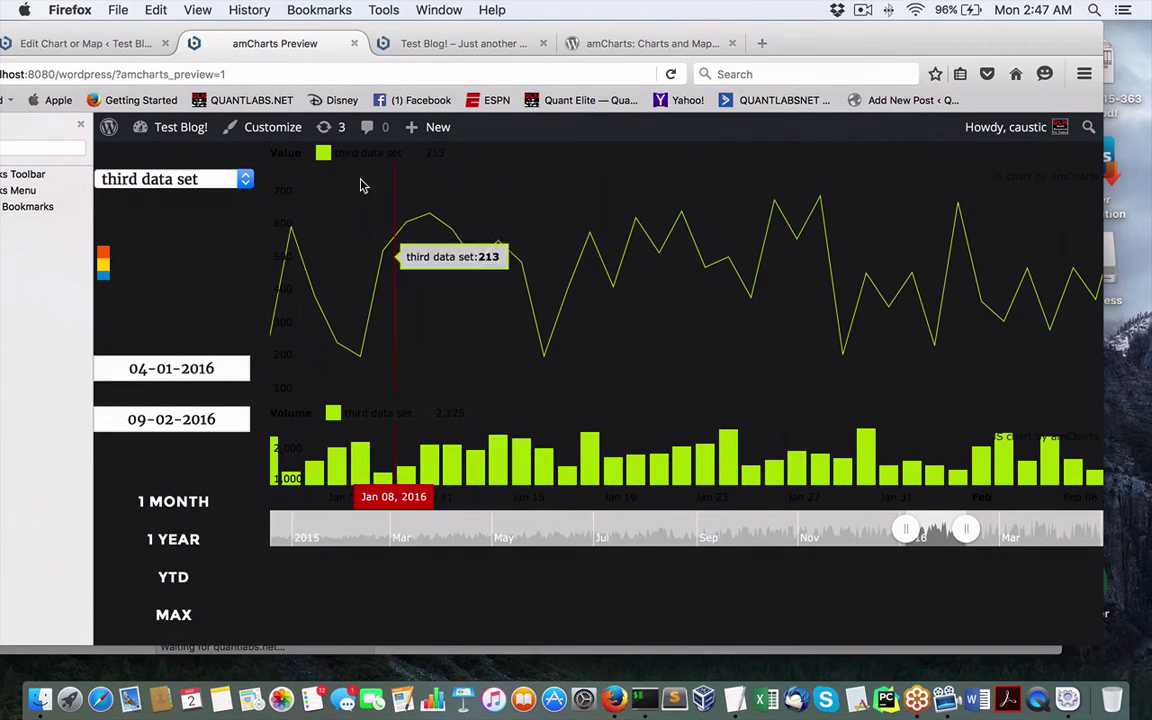
{"action": "left_click", "coordinate": [366, 158]}
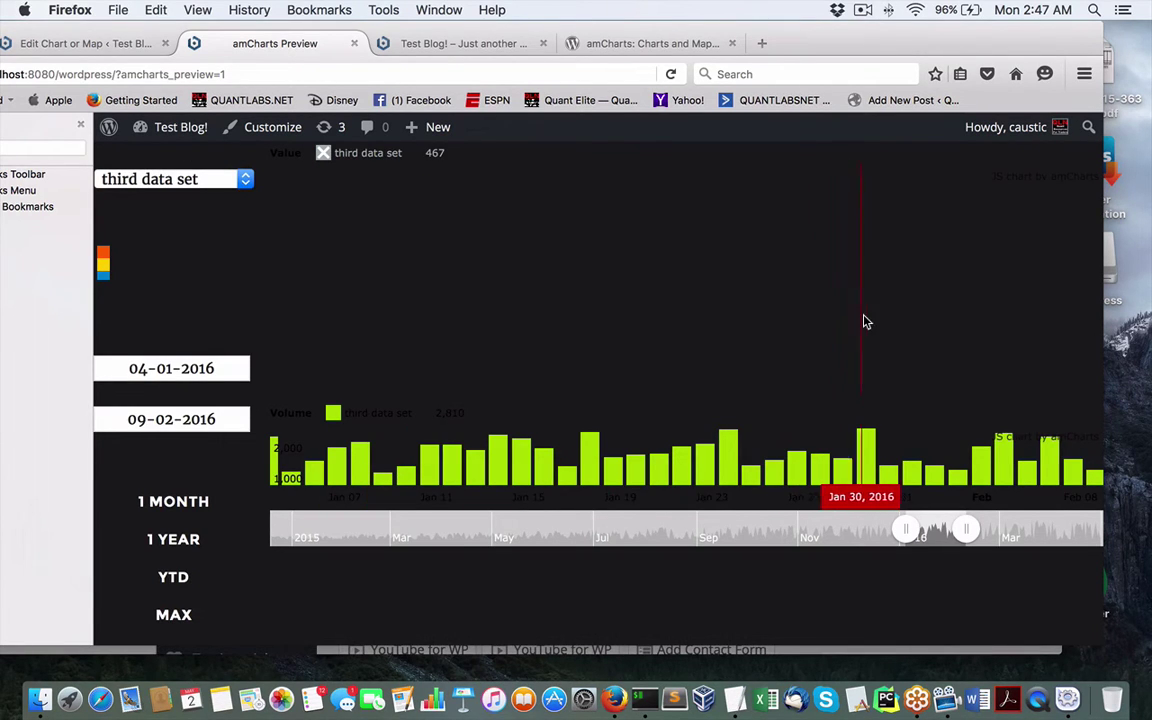
Look through the QUANTLABS.NET post about instantly setting up WordPress, including its content and publish settings
{"action": "left_click", "coordinate": [357, 655]}
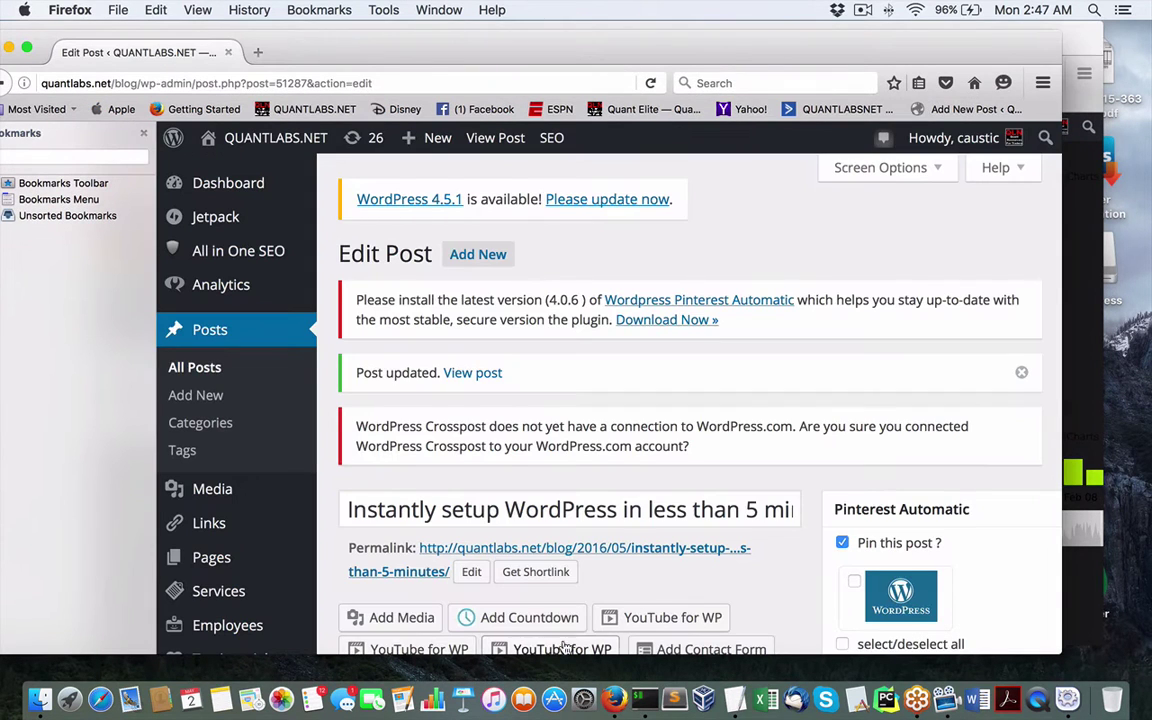
{"action": "scroll", "coordinate": [575, 600], "scroll_direction": "down", "scroll_amount": 5}
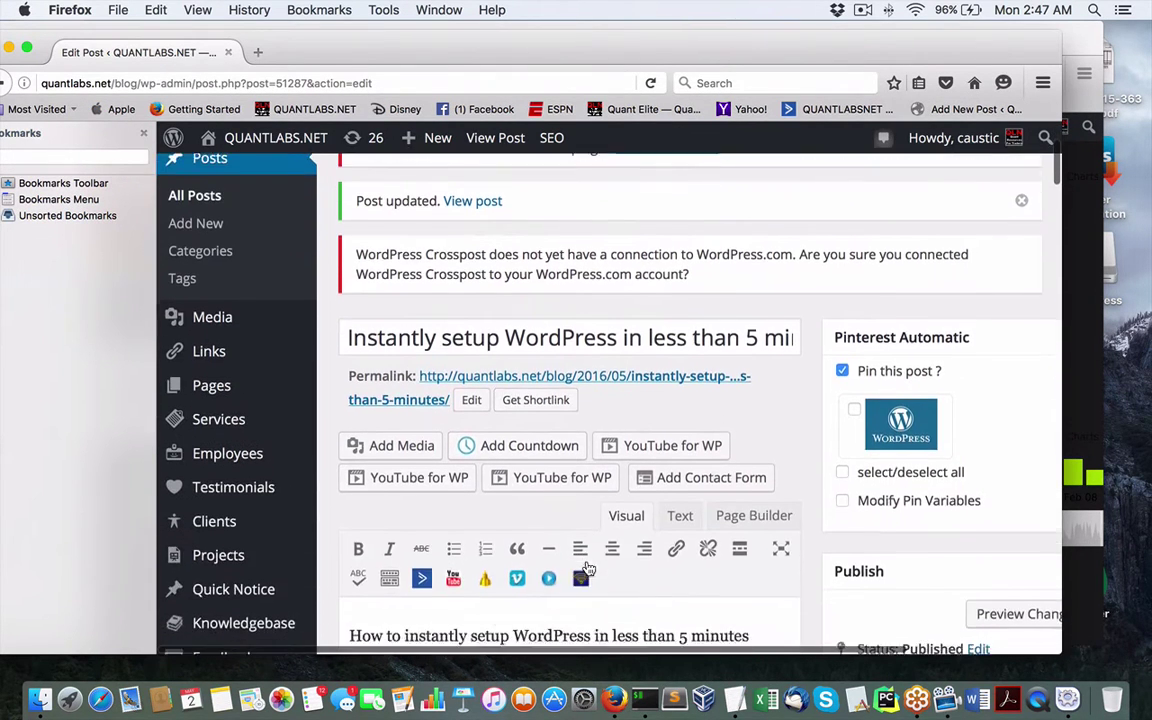
{"action": "scroll", "coordinate": [587, 565], "scroll_direction": "down", "scroll_amount": 10}
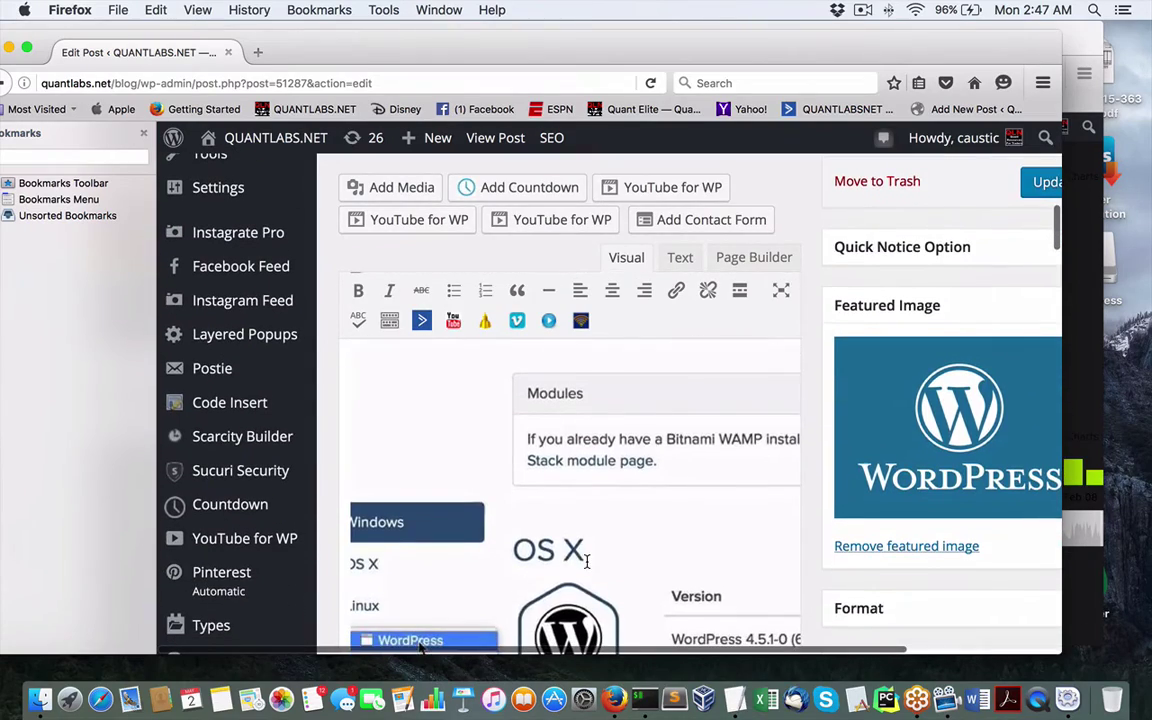
{"action": "scroll", "coordinate": [587, 562], "scroll_direction": "up", "scroll_amount": 10}
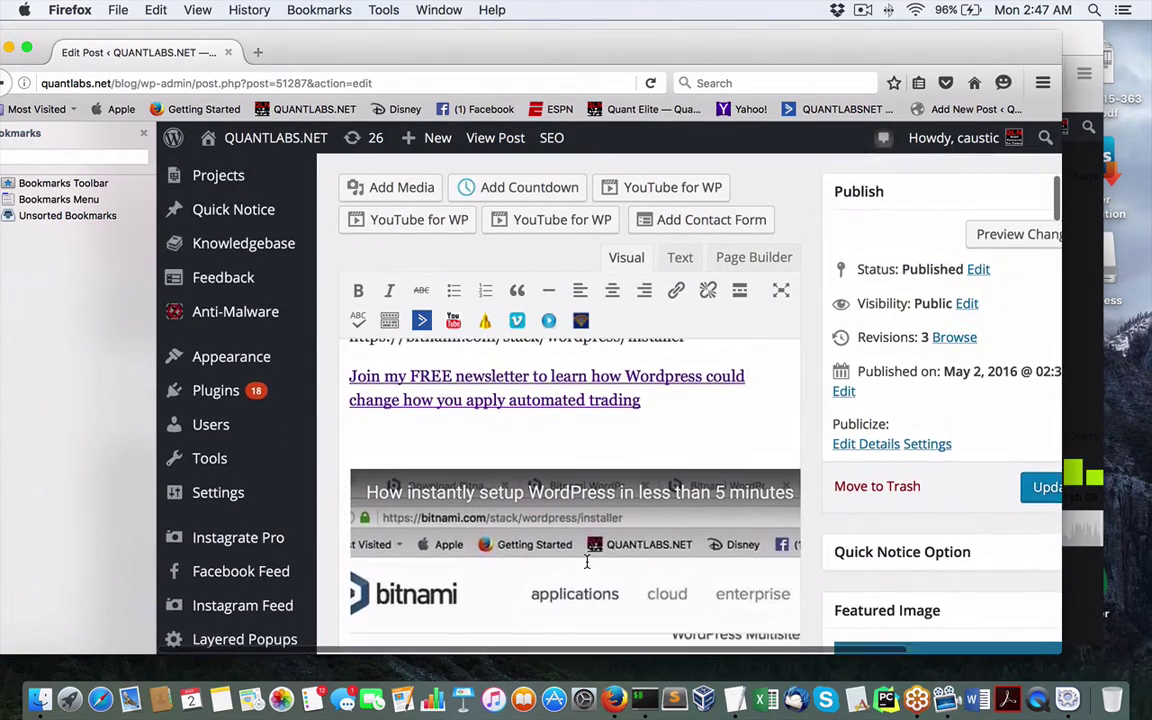
{"action": "scroll", "coordinate": [587, 562], "scroll_direction": "up", "scroll_amount": 1}
{"action": "scroll", "coordinate": [265, 470], "scroll_direction": "down", "scroll_amount": 2}
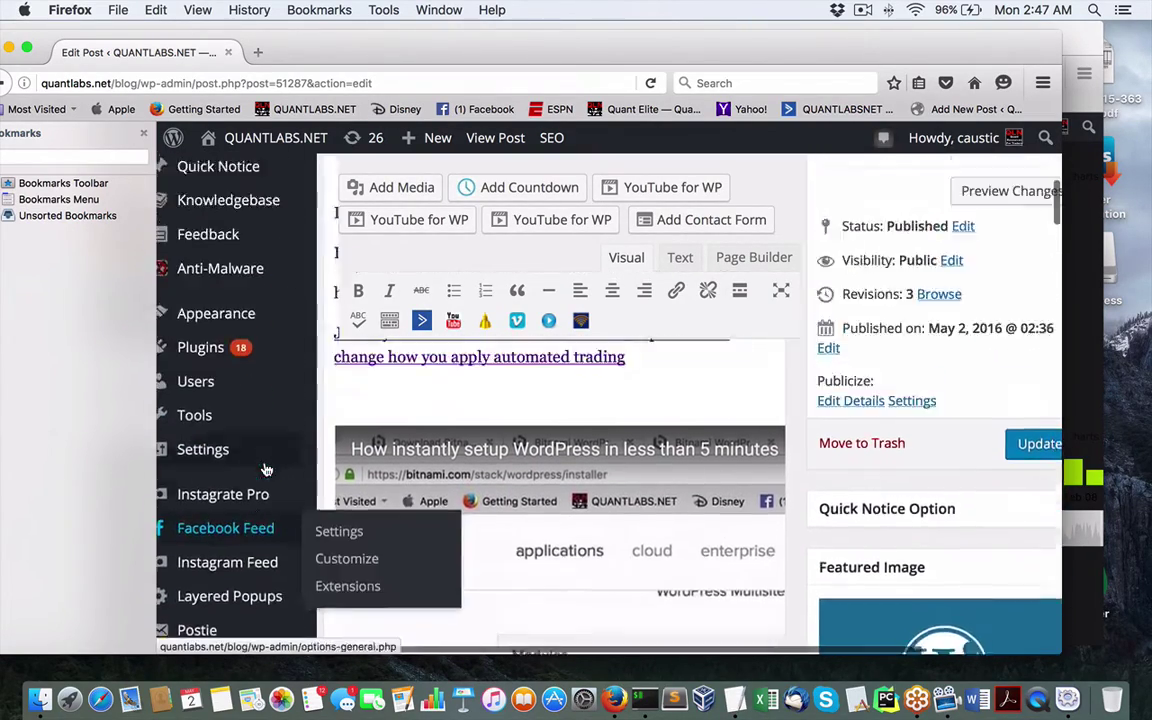
{"action": "scroll", "coordinate": [290, 468], "scroll_direction": "up", "scroll_amount": 6}
{"action": "scroll", "coordinate": [317, 468], "scroll_direction": "down", "scroll_amount": 3}
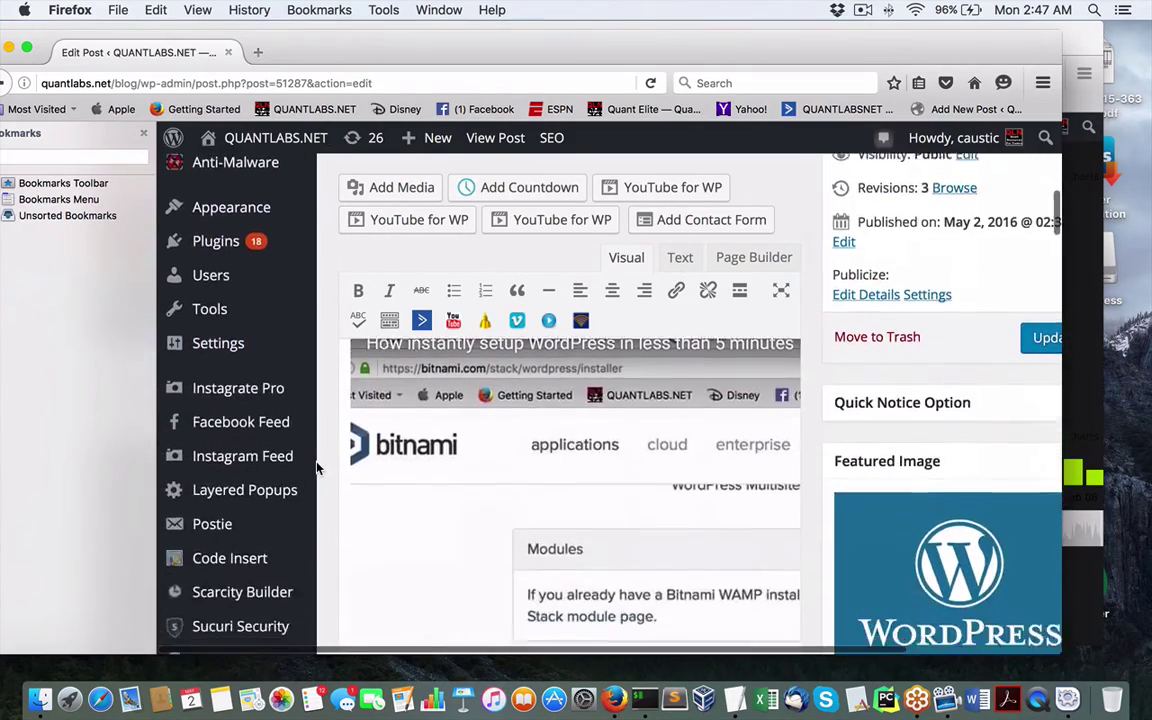
{"action": "scroll", "coordinate": [316, 465], "scroll_direction": "up", "scroll_amount": 5}
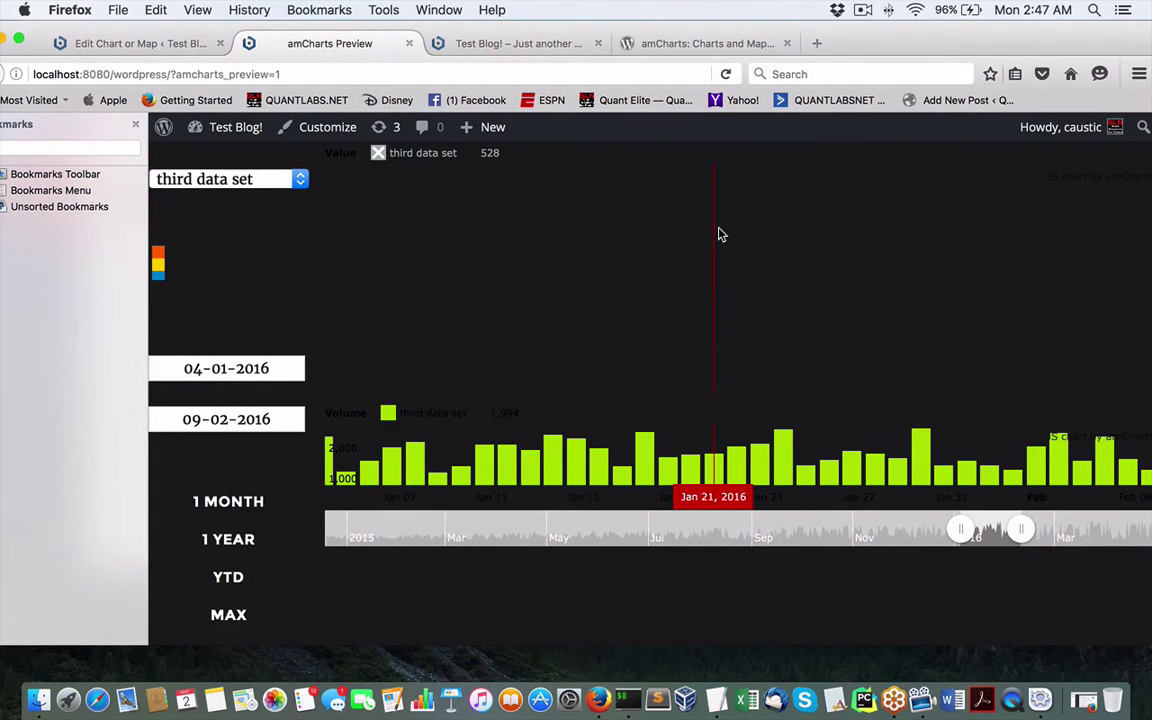
Return to the test blog's chart editing page and open the list of all posts in a new tab
{"action": "left_click_drag", "start_coordinate": [942, 42], "coordinate": [905, 41]}
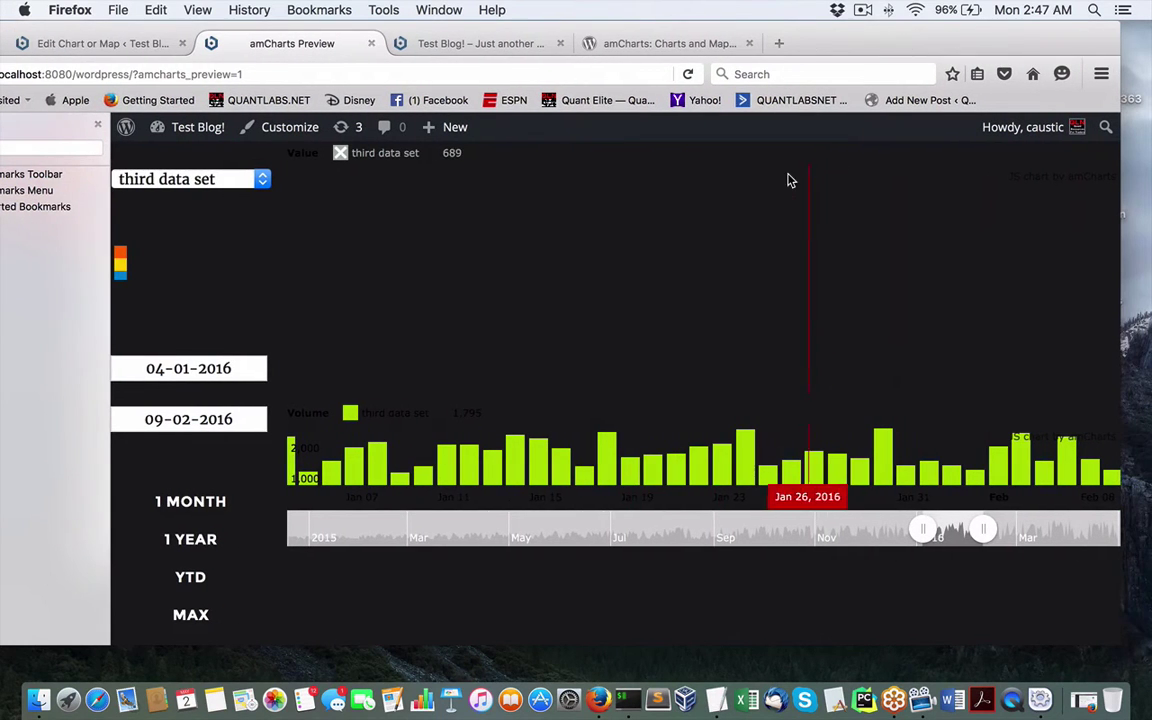
{"action": "left_click", "coordinate": [105, 44]}
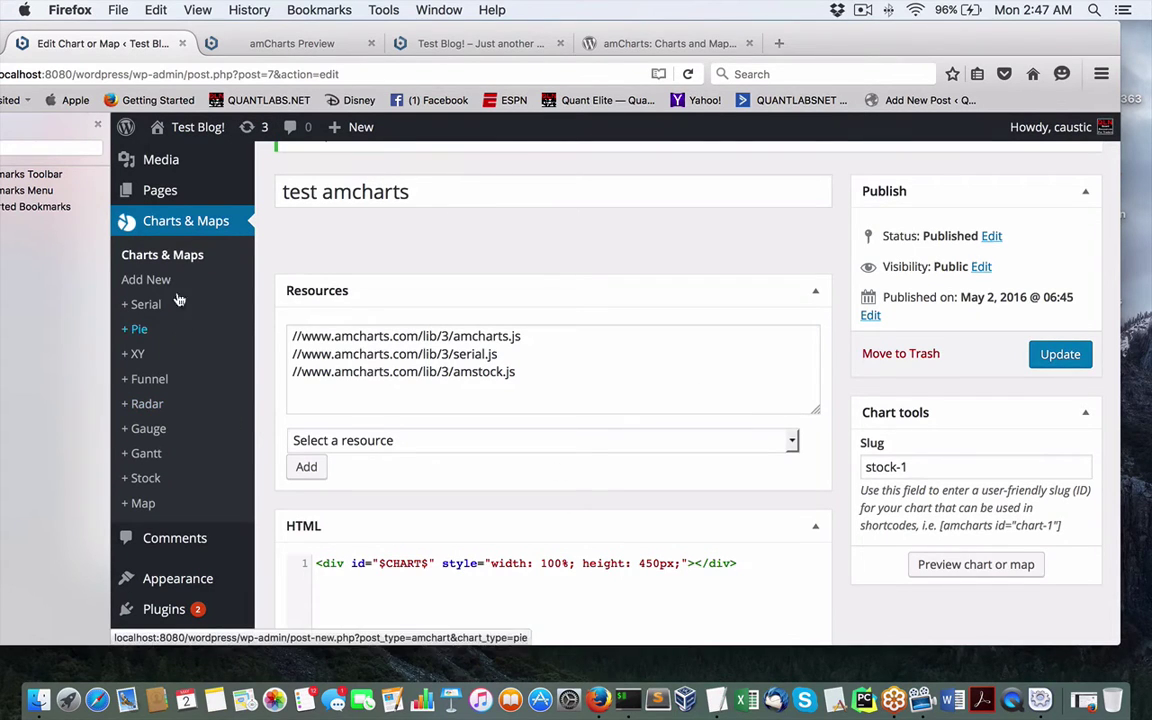
{"action": "scroll", "coordinate": [231, 288], "scroll_direction": "up", "scroll_amount": 2}
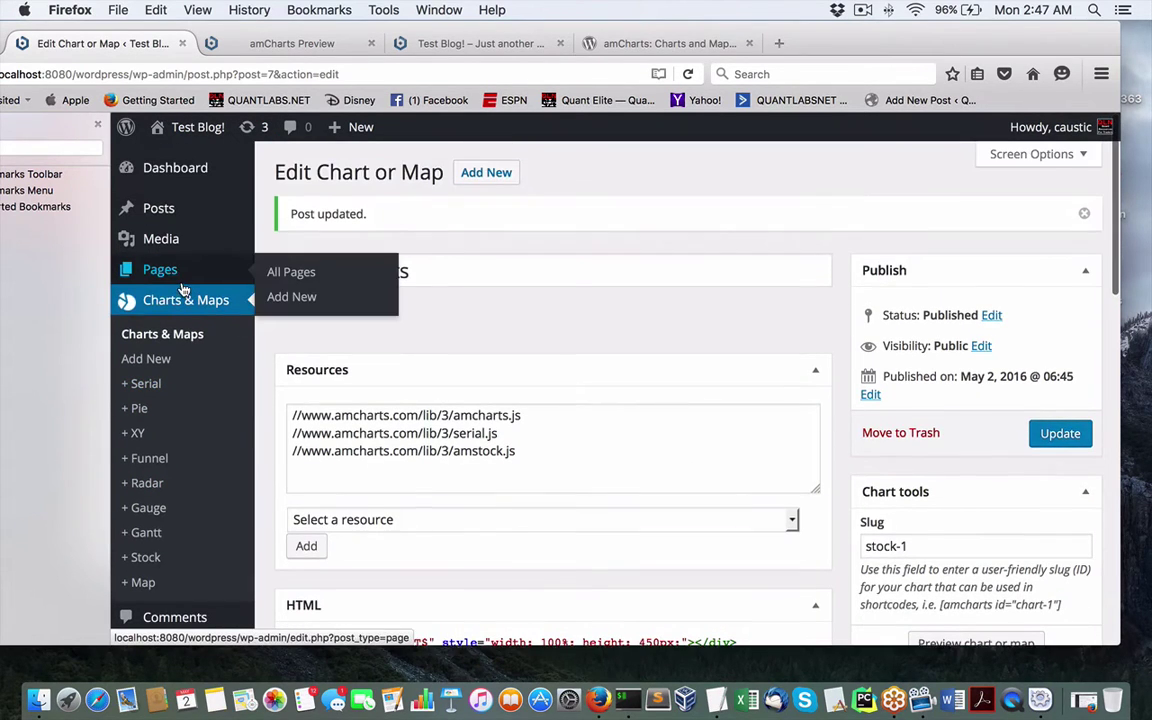
{"action": "mouse_move", "coordinate": [167, 213]}
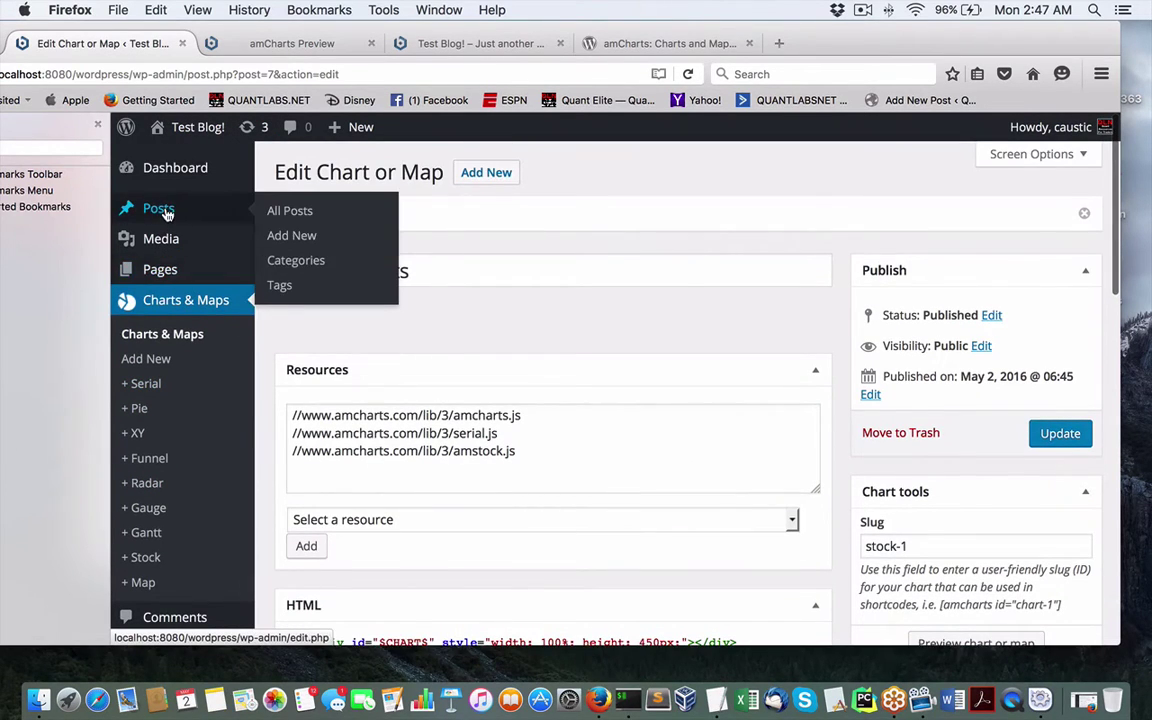
{"action": "left_click", "coordinate": [311, 219], "text": "super"}
{"action": "left_click", "coordinate": [334, 44]}
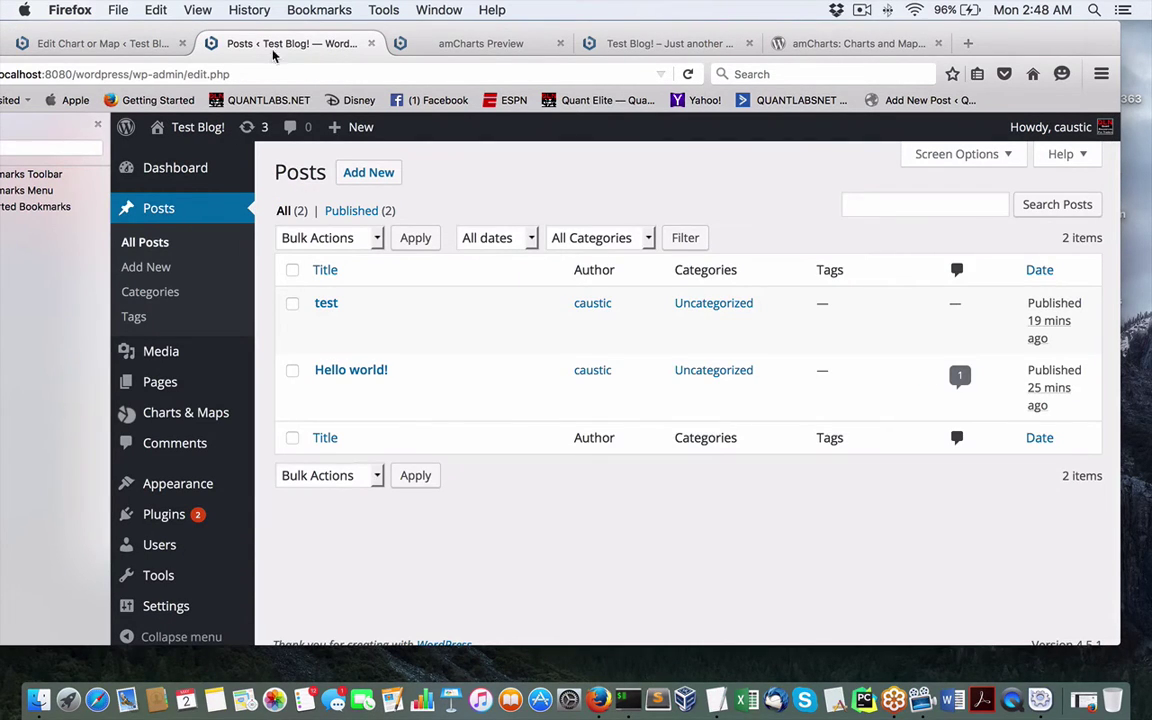
Open the Charts & Maps list in a new tab and select the test amcharts shortcode for copying
{"action": "left_click", "coordinate": [112, 48]}
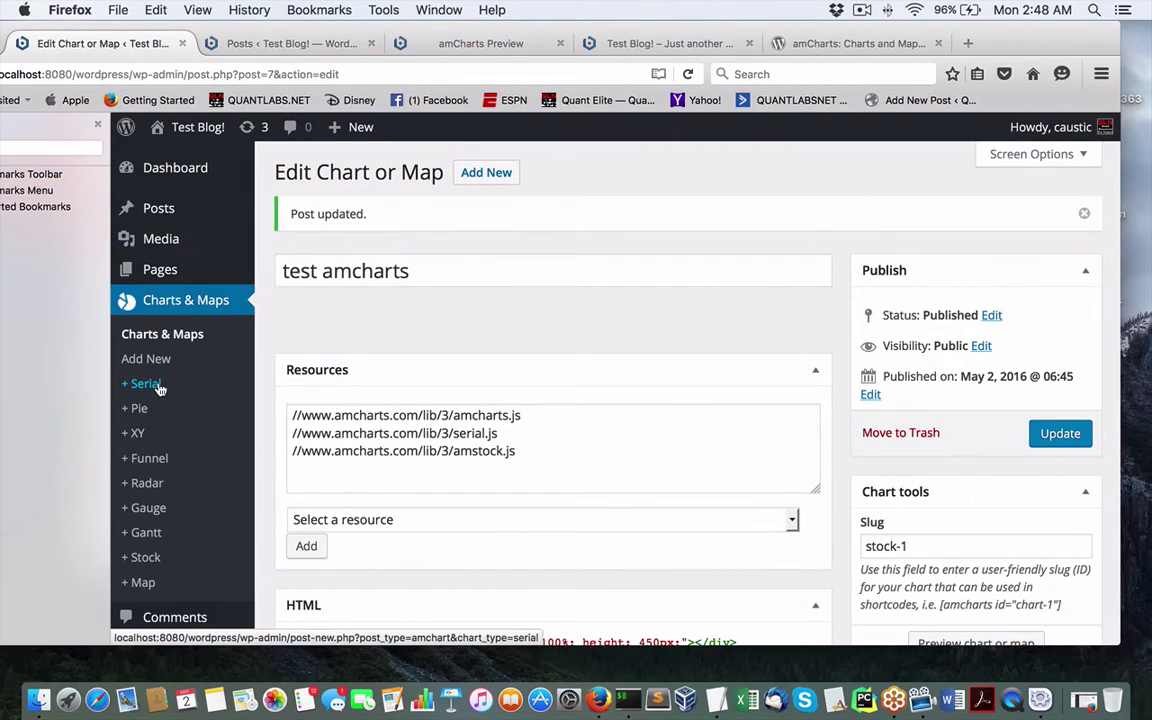
{"action": "left_click", "coordinate": [185, 336], "text": "super"}
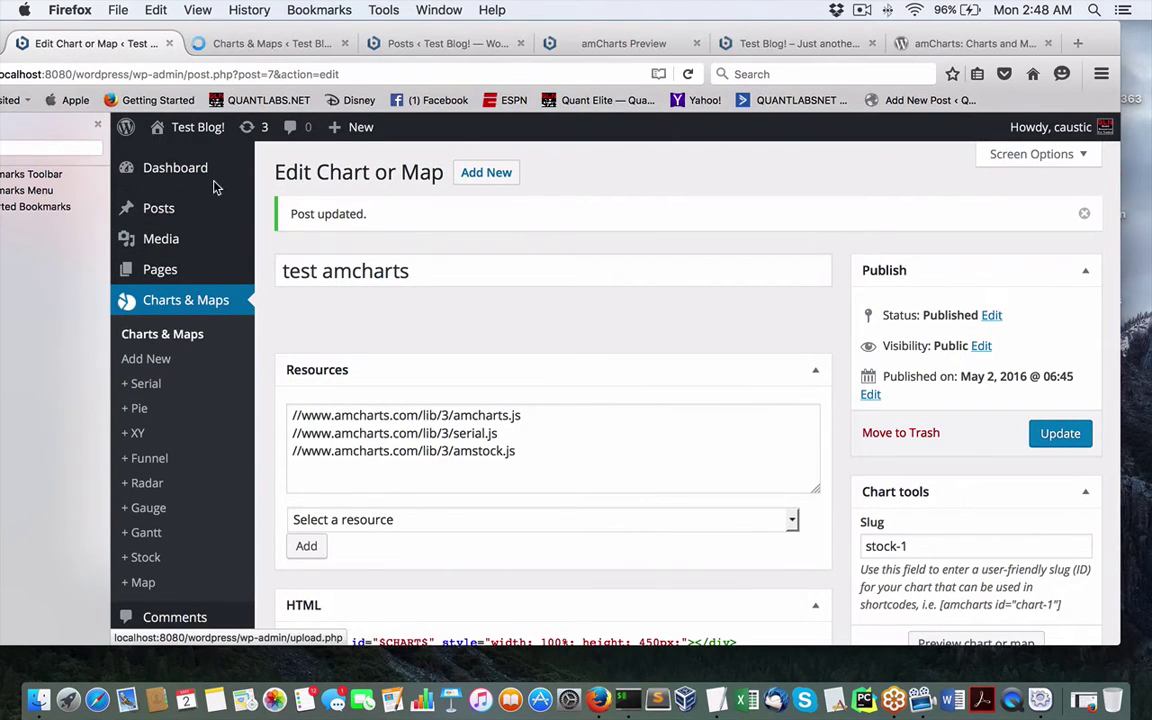
{"action": "left_click", "coordinate": [228, 43]}
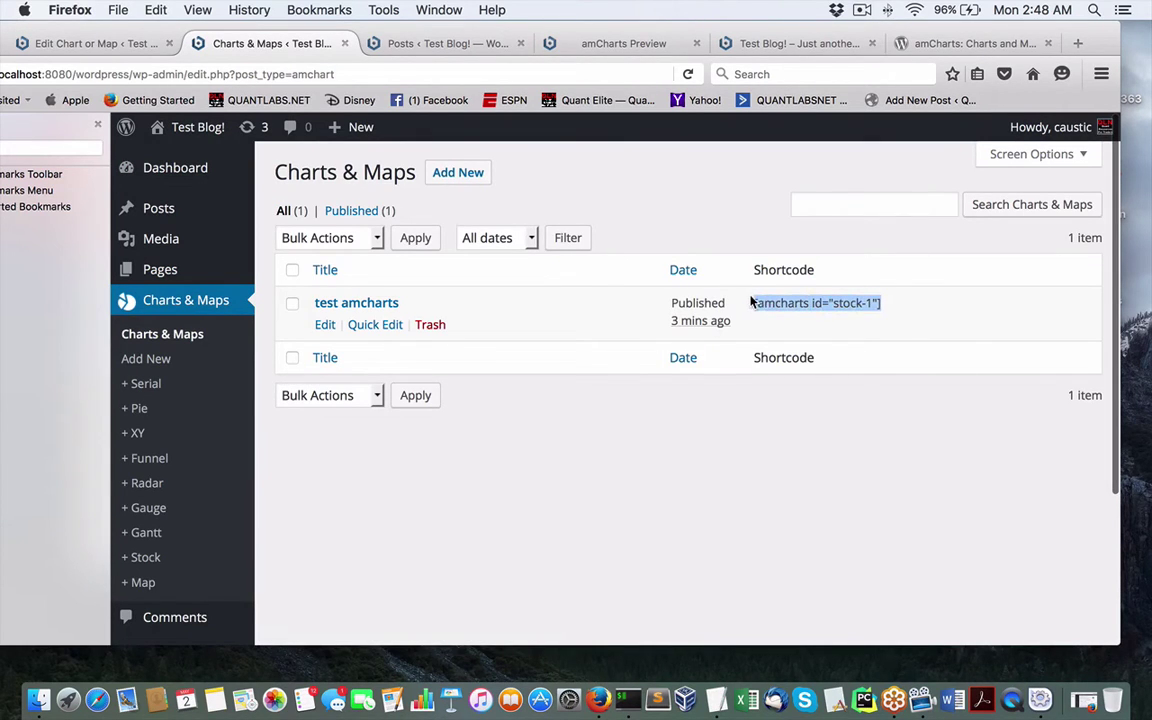
Go back to the chart editing page and open the test post for editing from the list of all posts
{"action": "left_click", "coordinate": [74, 43]}
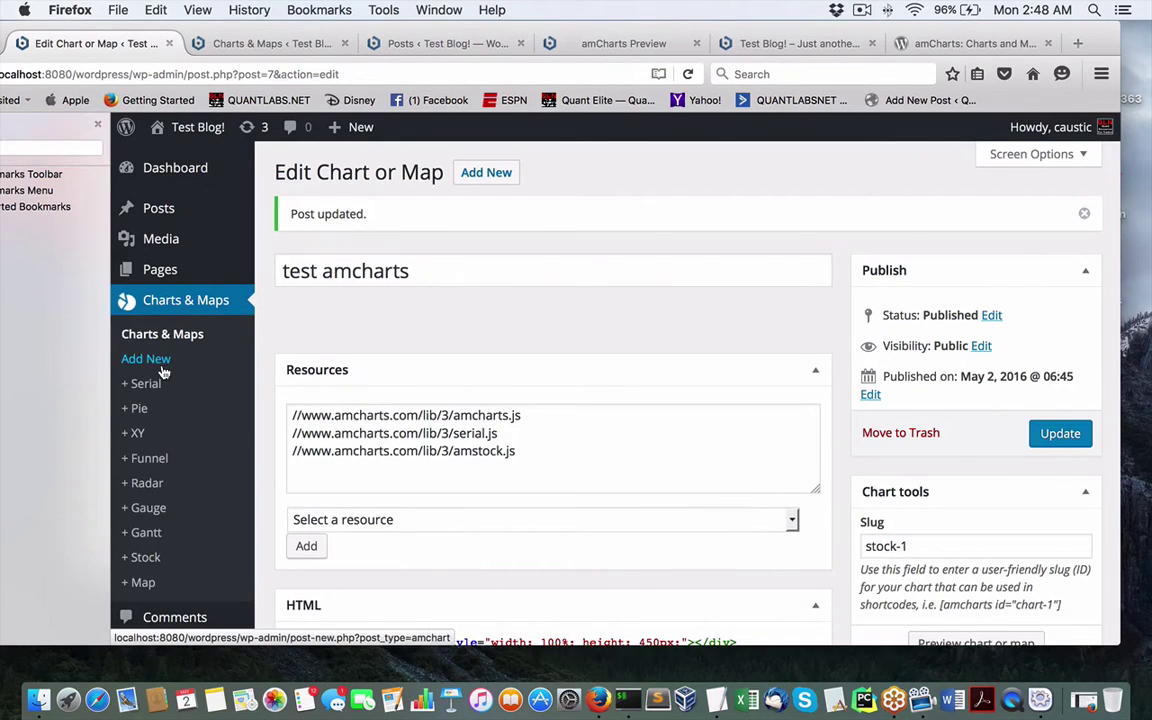
{"action": "mouse_move", "coordinate": [158, 216]}
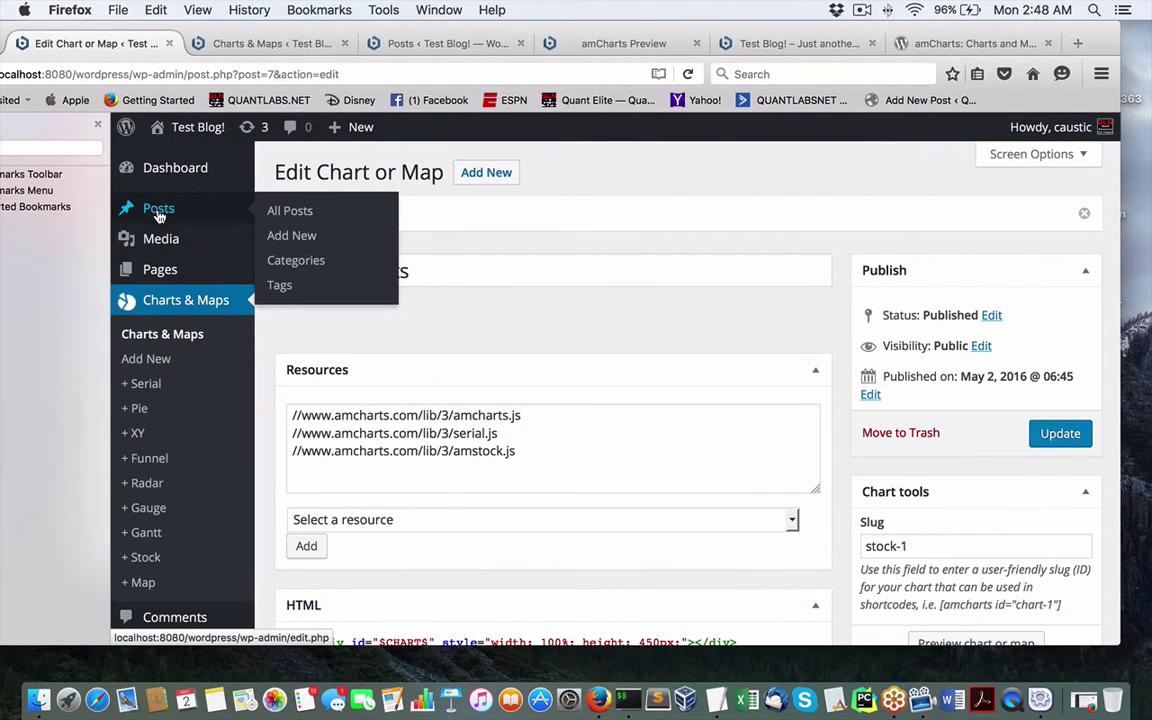
{"action": "left_click", "coordinate": [290, 211]}
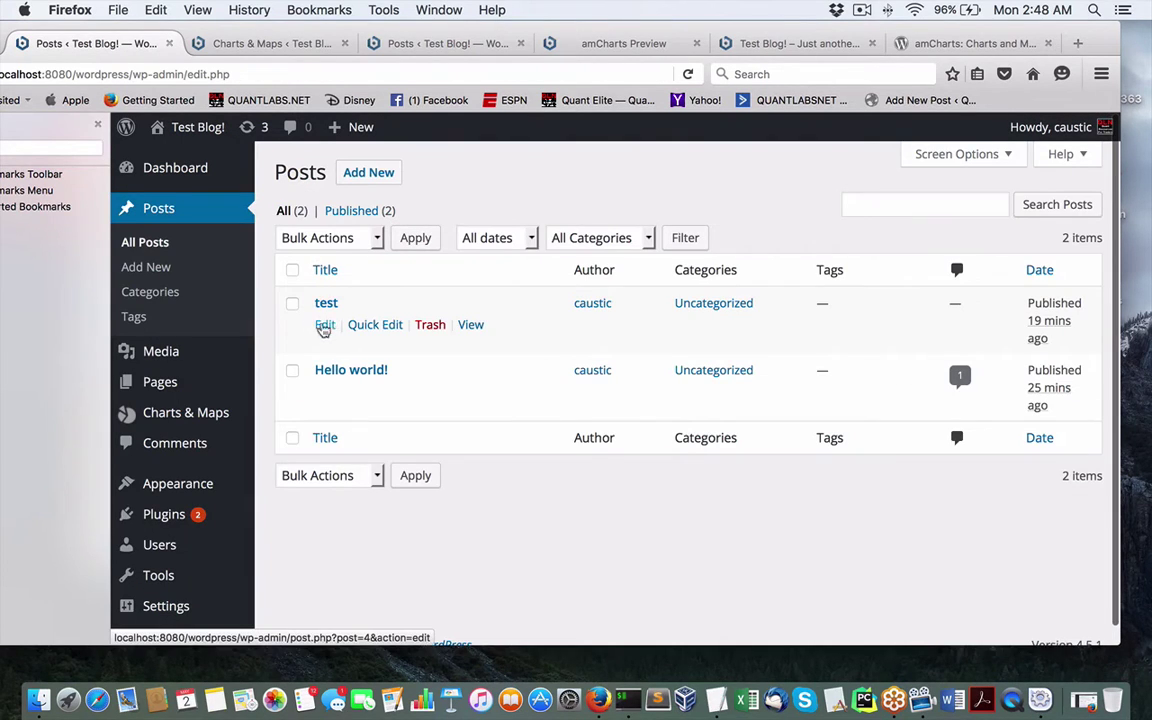
{"action": "left_click", "coordinate": [326, 330]}
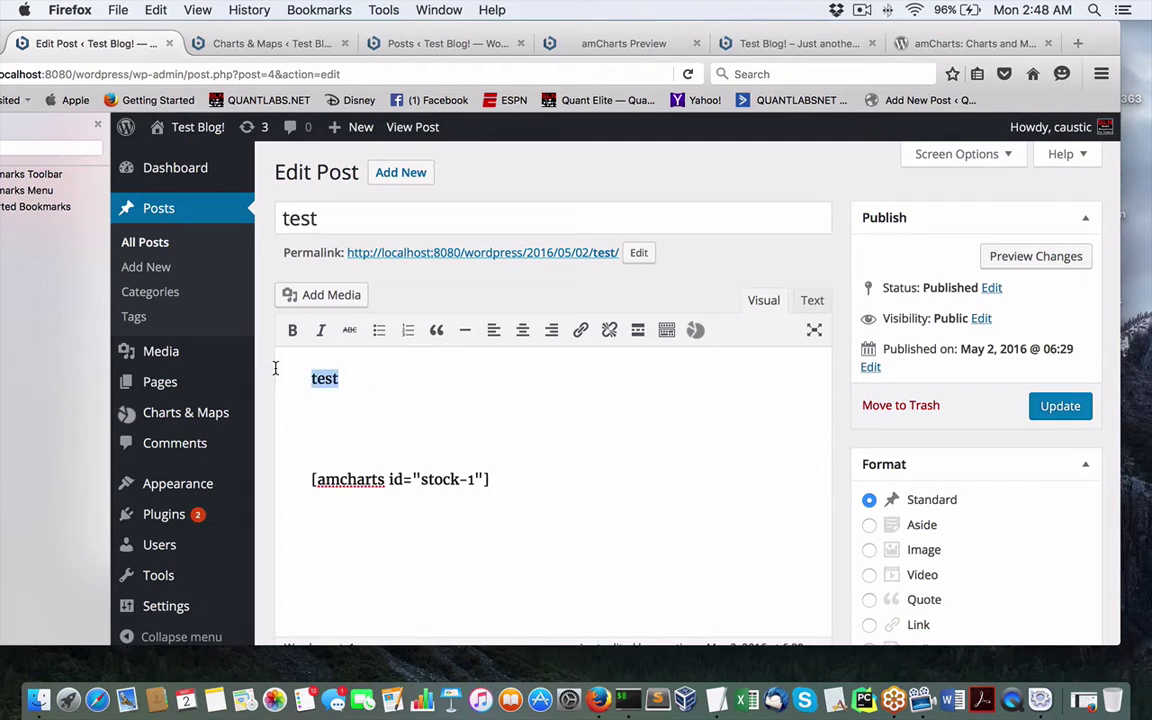
Place the shortcode [amcharts id="stock-1"] in its own paragraph directly below the word test and update the post
{"action": "left_click", "coordinate": [306, 482]}
{"action": "key", "text": "BackSpace"}
{"action": "key", "text": "BackSpace"}
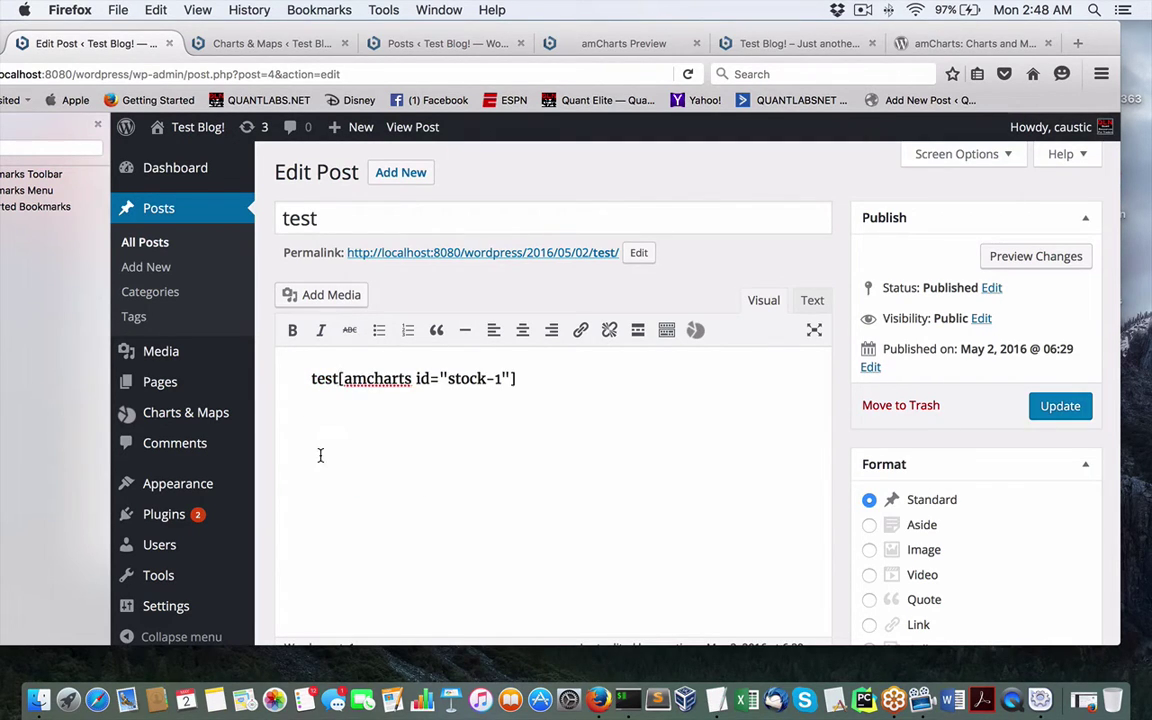
{"action": "key", "text": "Return"}
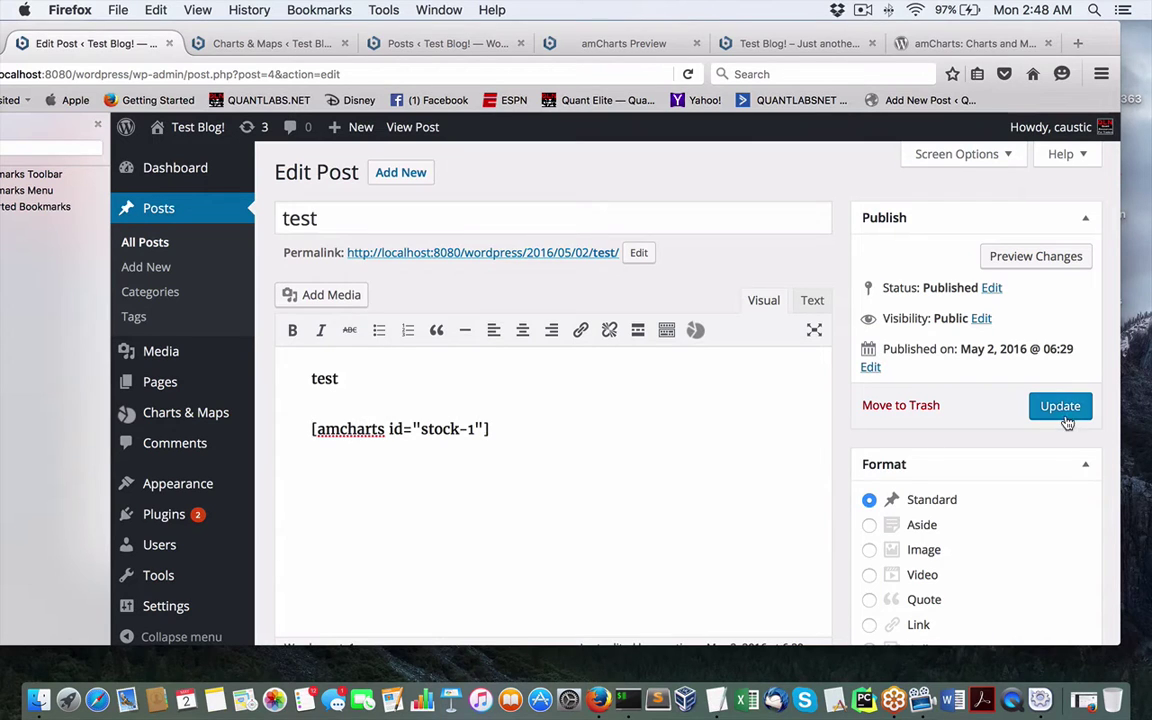
{"action": "left_click", "coordinate": [1063, 418]}
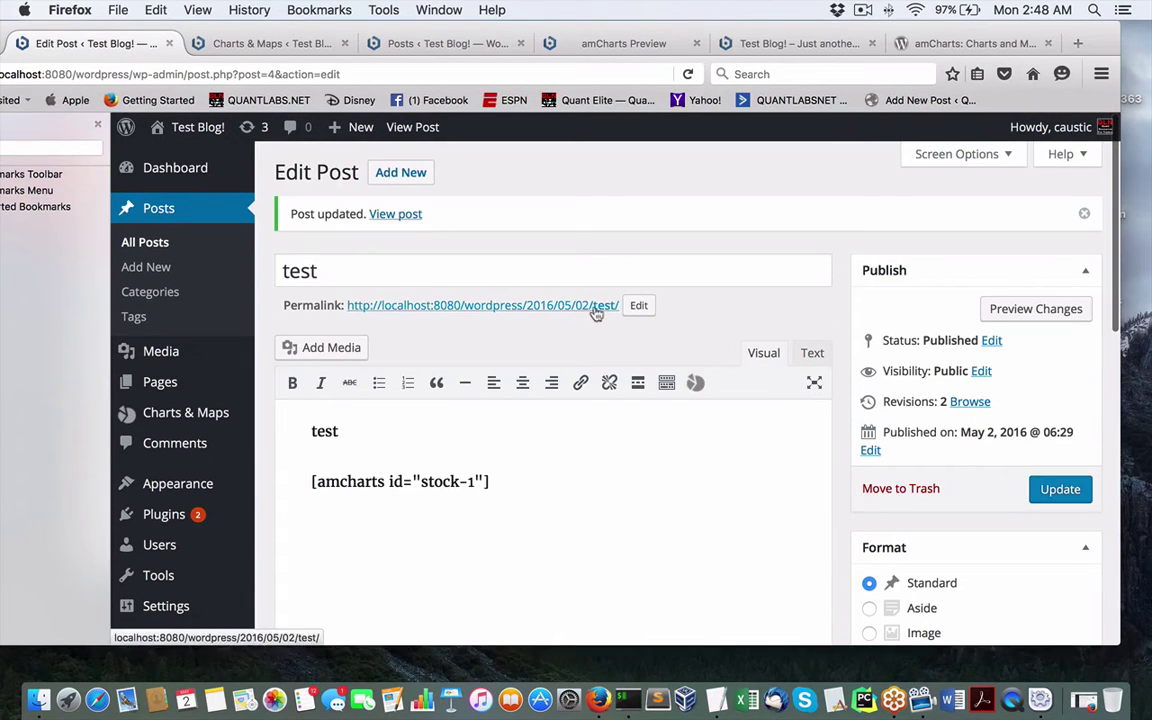
Open the published test post in a new tab and examine the embedded stock chart
{"action": "left_click", "coordinate": [595, 307], "text": "super"}
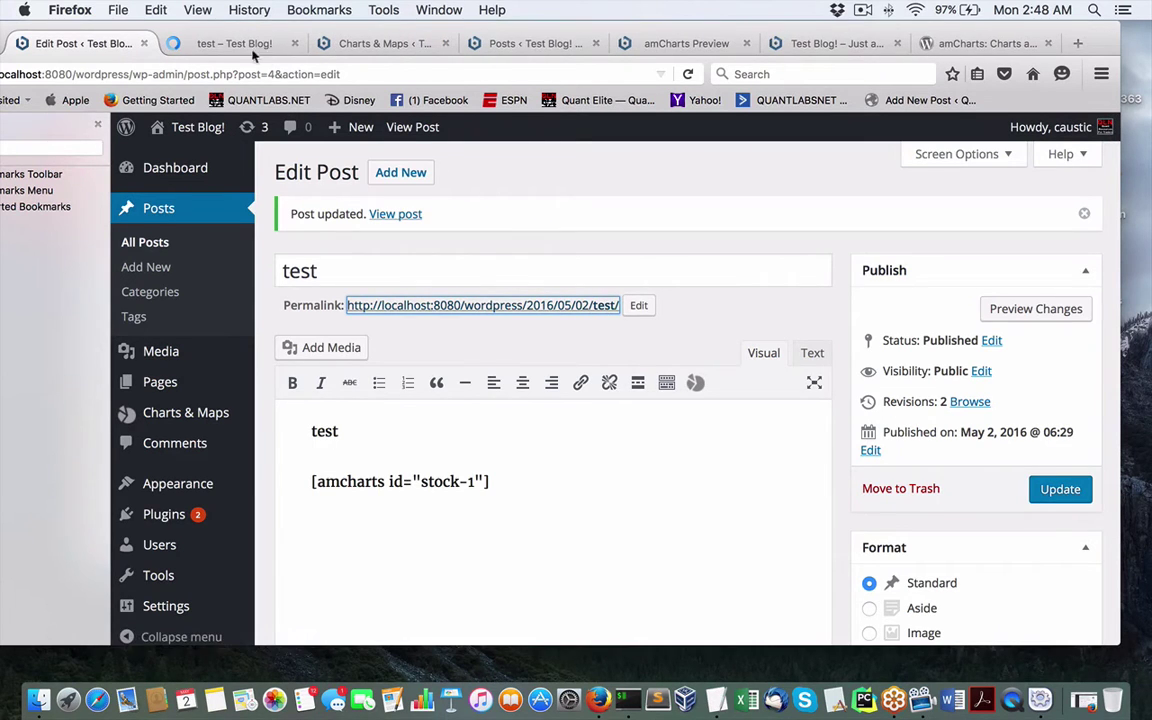
{"action": "left_click", "coordinate": [217, 40]}
{"action": "scroll", "coordinate": [440, 298], "scroll_direction": "down", "scroll_amount": 1}
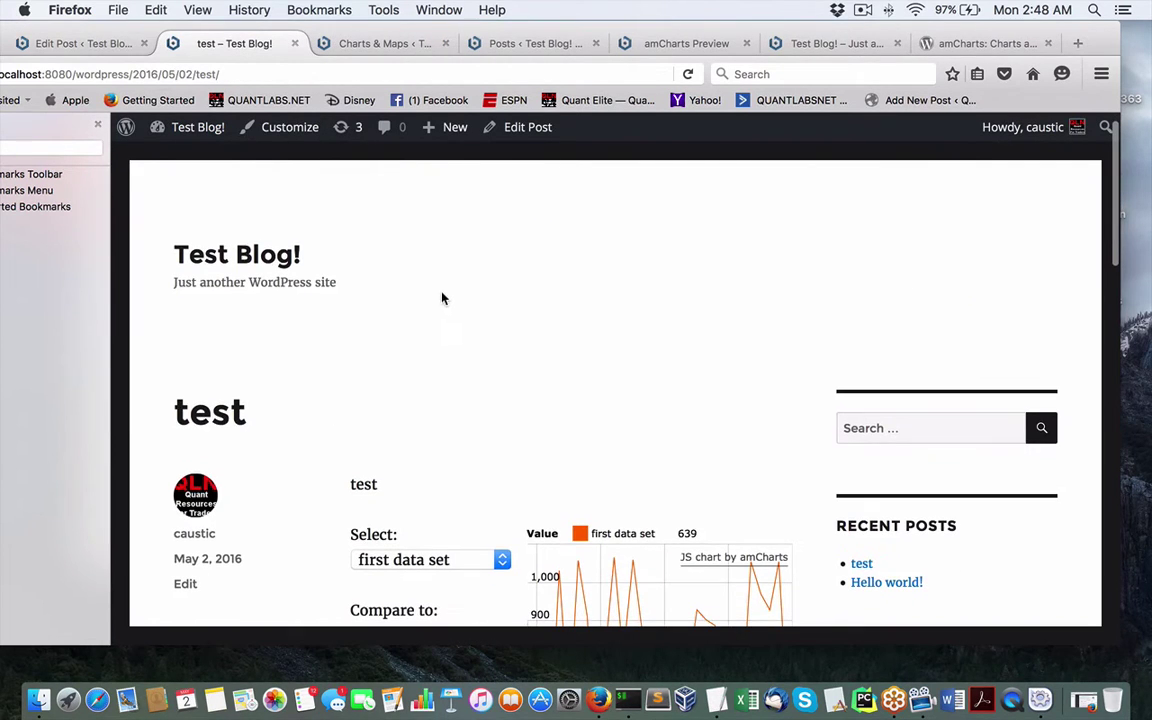
{"action": "scroll", "coordinate": [438, 297], "scroll_direction": "down", "scroll_amount": 5}
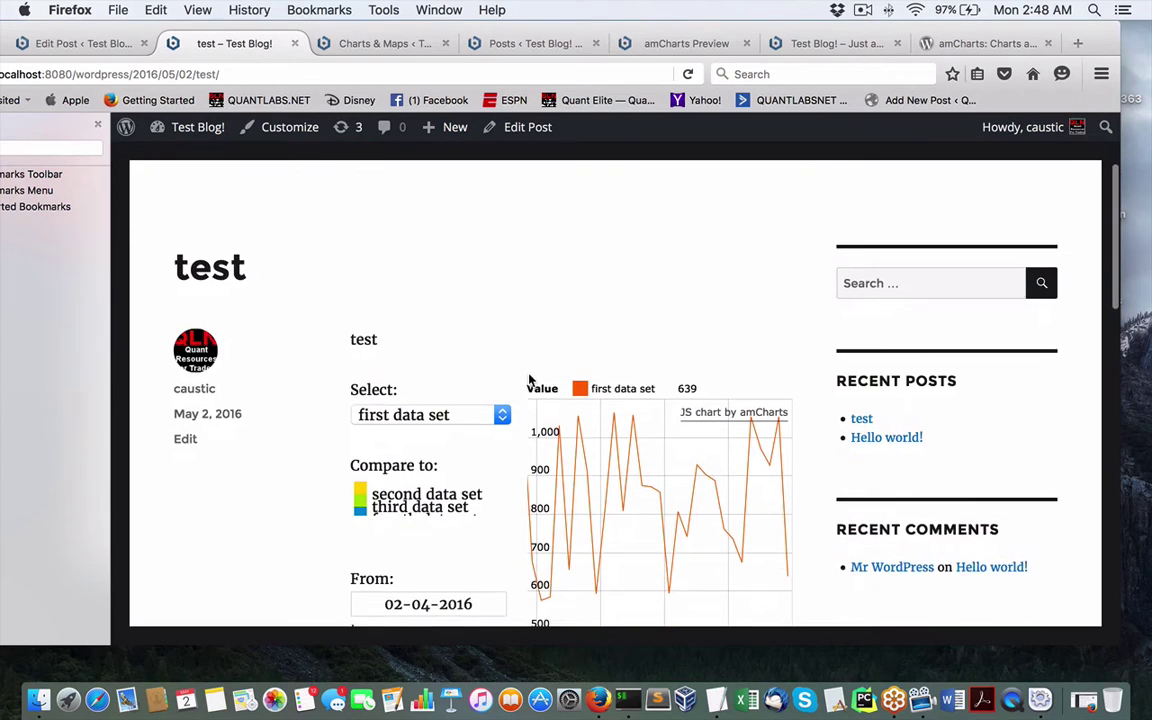
{"action": "scroll", "coordinate": [530, 380], "scroll_direction": "down", "scroll_amount": 3}
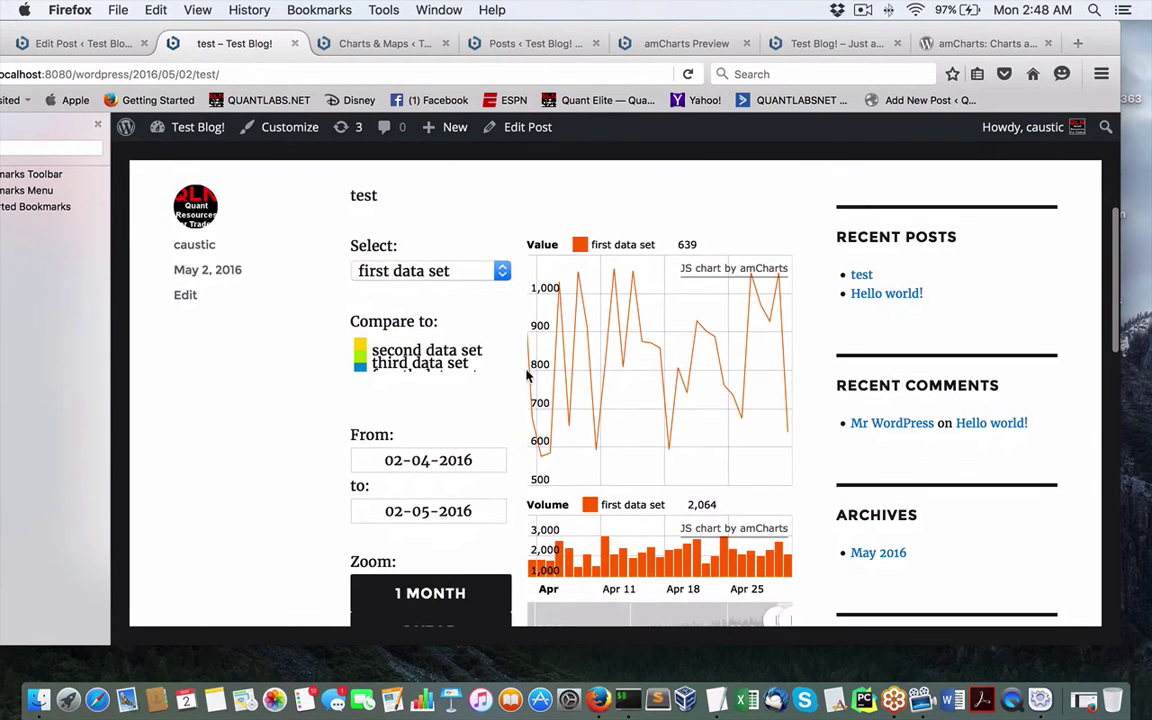
Set the embedded stock chart's zoom period to 1 year
{"action": "left_click_drag", "start_coordinate": [566, 420], "coordinate": [660, 400]}
{"action": "scroll", "coordinate": [512, 434], "scroll_direction": "down", "scroll_amount": 4}
{"action": "left_click", "coordinate": [445, 465]}
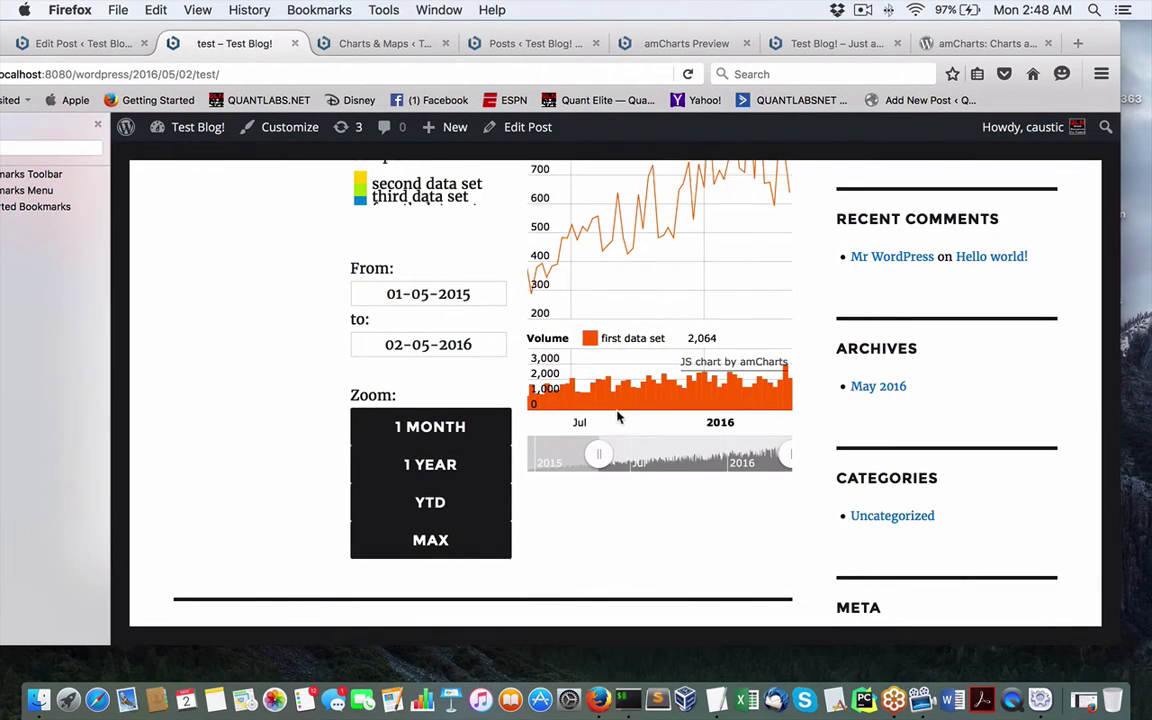
Compare the chart's first data set with the second and fourth data sets, leaving the third unselected
{"action": "scroll", "coordinate": [538, 352], "scroll_direction": "up", "scroll_amount": 2}
{"action": "scroll", "coordinate": [538, 352], "scroll_direction": "up", "scroll_amount": 2}
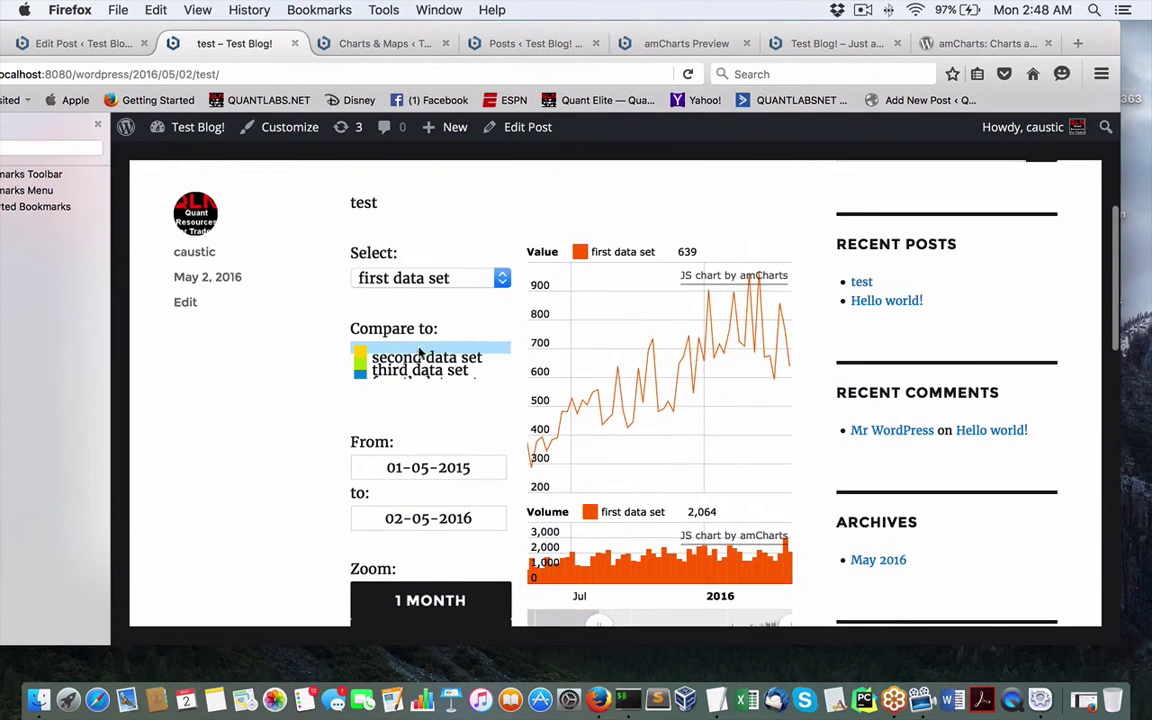
{"action": "left_click", "coordinate": [402, 381]}
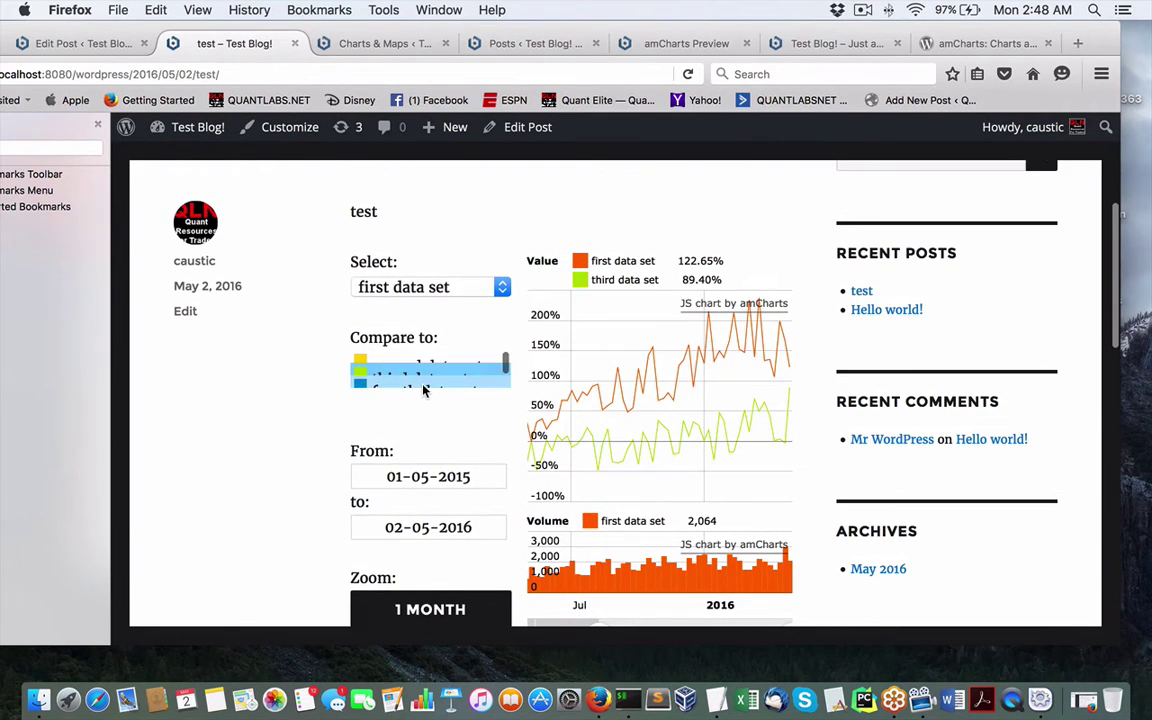
{"action": "left_click", "coordinate": [423, 388], "text": "super"}
{"action": "left_click", "coordinate": [415, 377], "text": "super"}
{"action": "scroll", "coordinate": [400, 370], "scroll_direction": "up", "scroll_amount": 1}
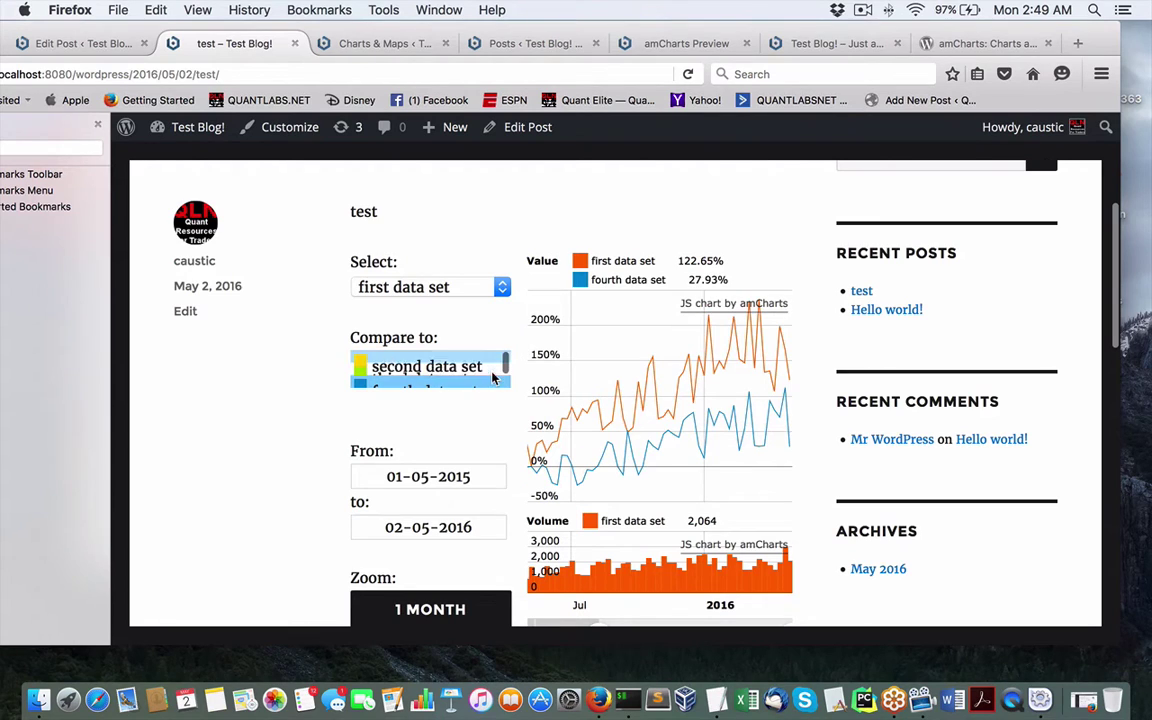
{"action": "left_click", "coordinate": [400, 367], "text": "super"}
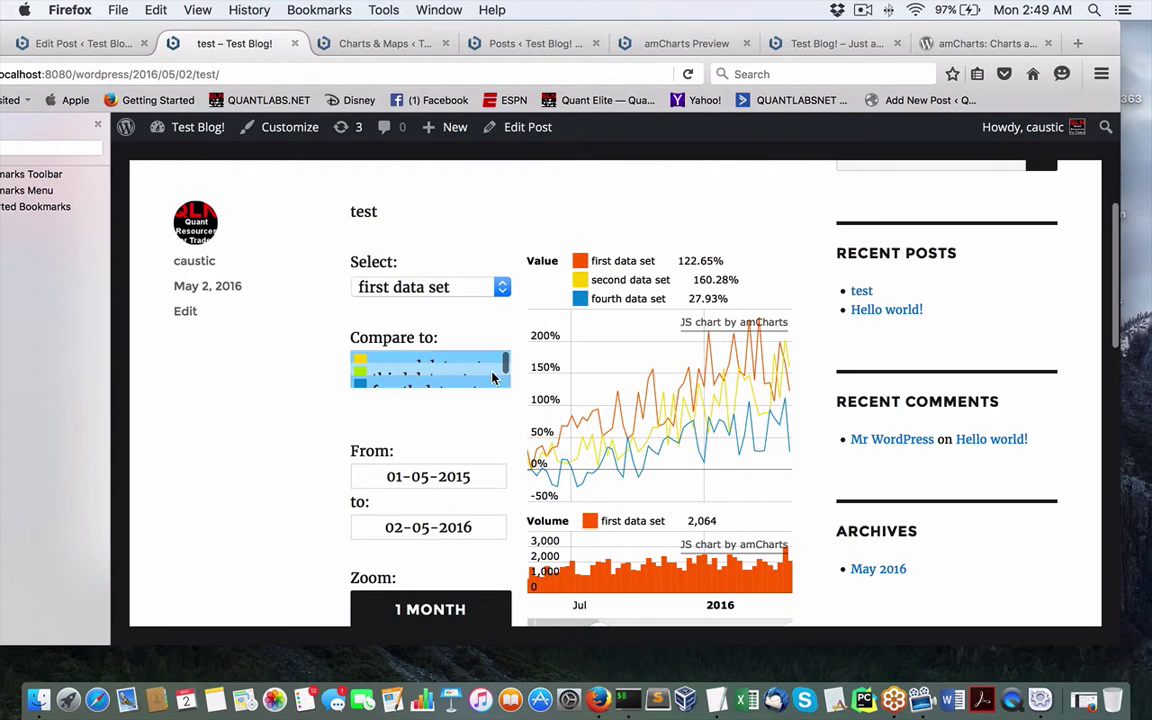
Switch the chart's main series to the second data set and set its zoom period to YTD
{"action": "left_click", "coordinate": [504, 289]}
{"action": "left_click", "coordinate": [460, 327]}
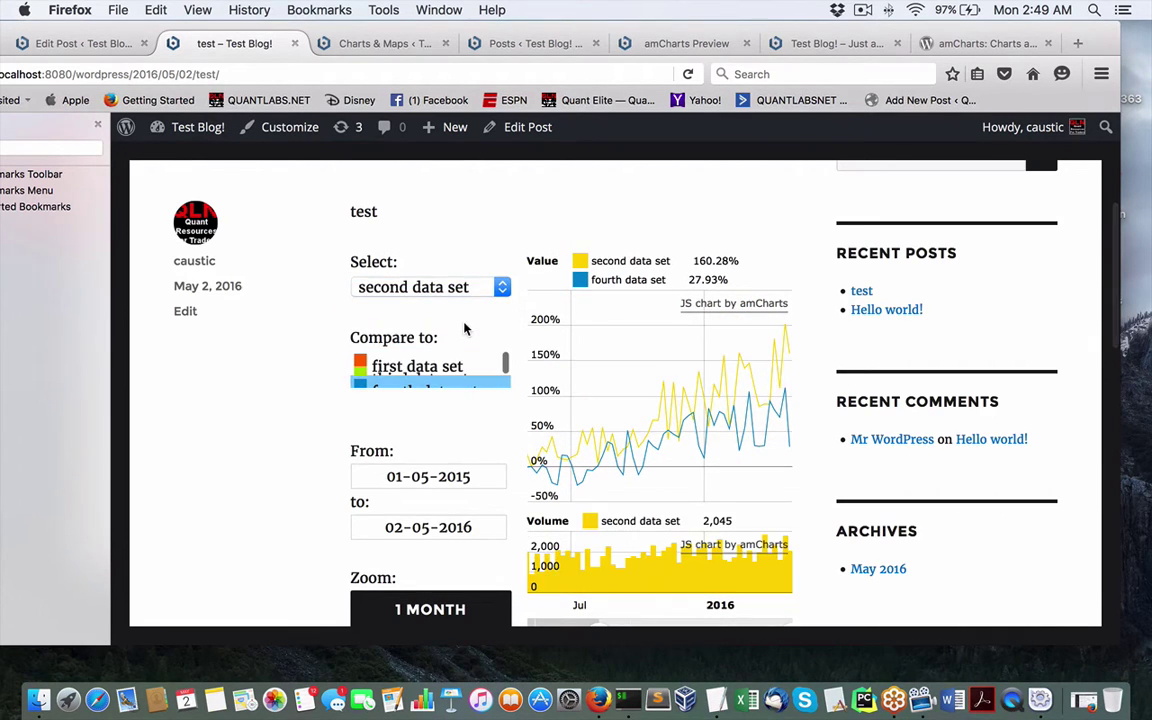
{"action": "scroll", "coordinate": [625, 425], "scroll_direction": "down", "scroll_amount": 1}
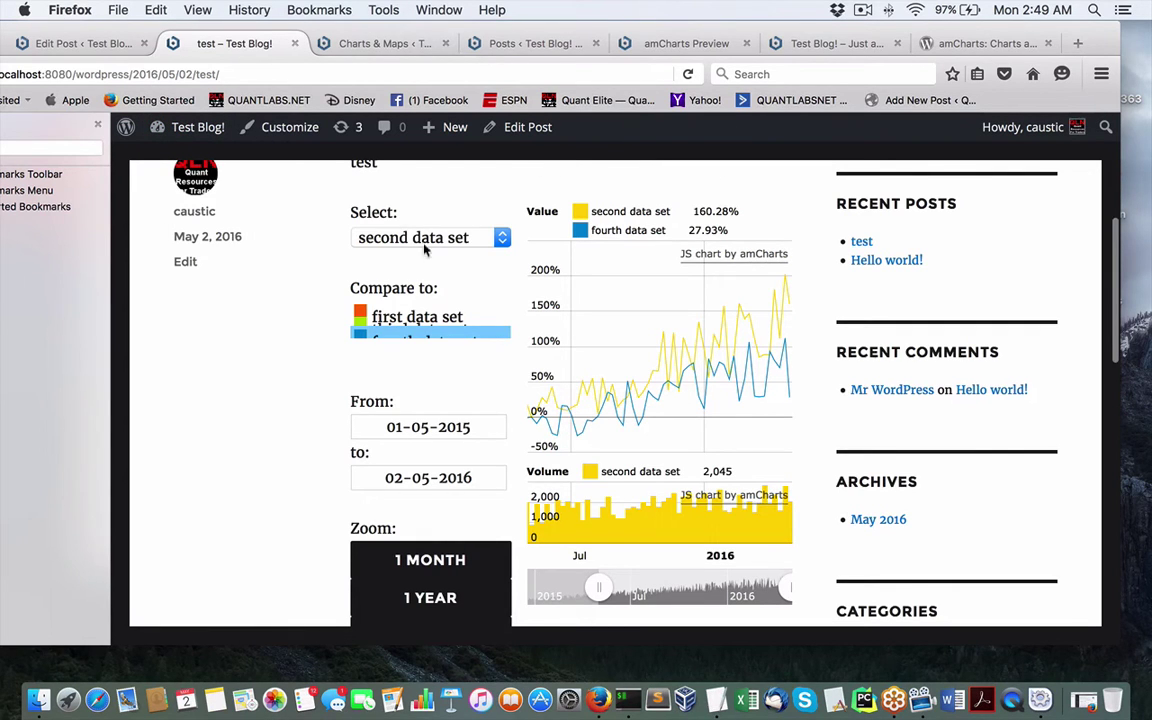
{"action": "scroll", "coordinate": [436, 268], "scroll_direction": "down", "scroll_amount": 4}
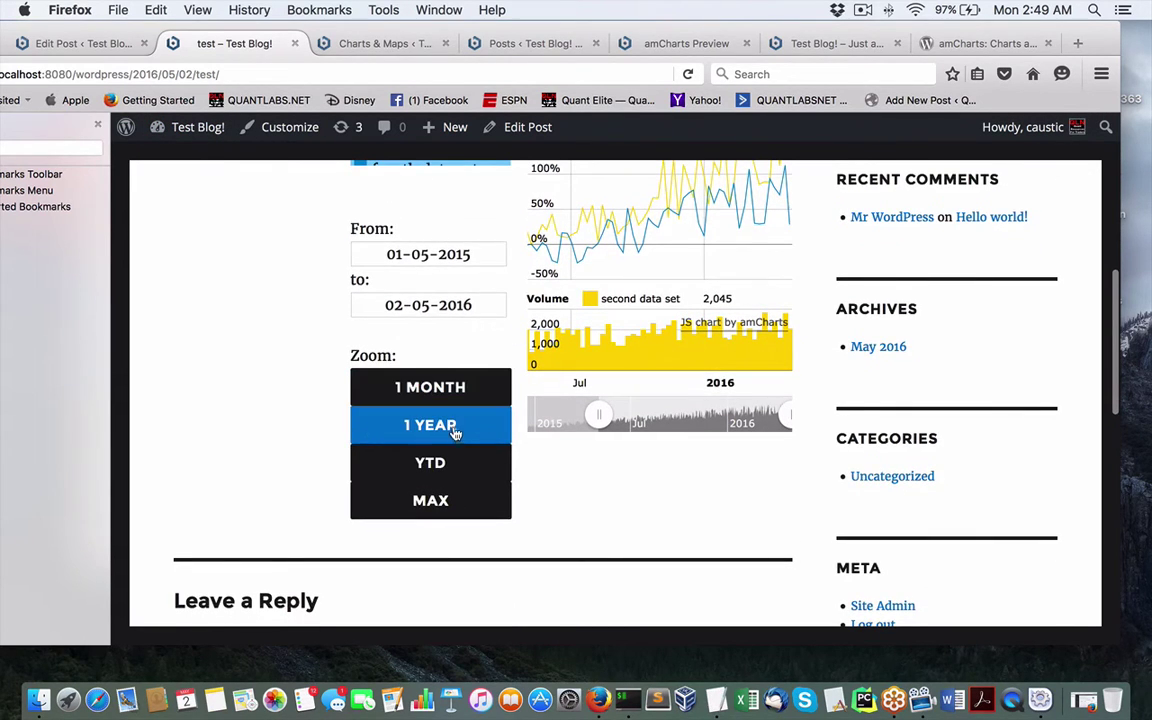
{"action": "left_click", "coordinate": [432, 466]}
{"action": "scroll", "coordinate": [615, 452], "scroll_direction": "up", "scroll_amount": 2}
{"action": "scroll", "coordinate": [615, 452], "scroll_direction": "up", "scroll_amount": 2}
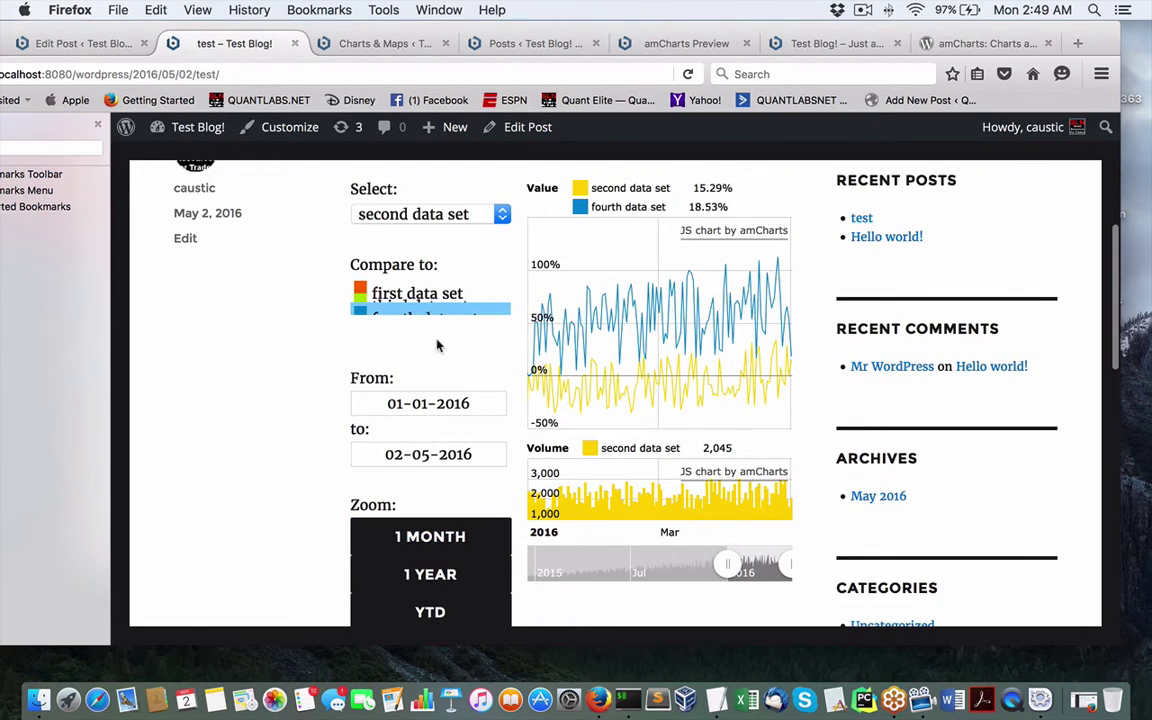
{"action": "left_click", "coordinate": [414, 302]}
{"action": "left_click", "coordinate": [412, 300]}
{"action": "scroll", "coordinate": [586, 345], "scroll_direction": "down", "scroll_amount": 3}
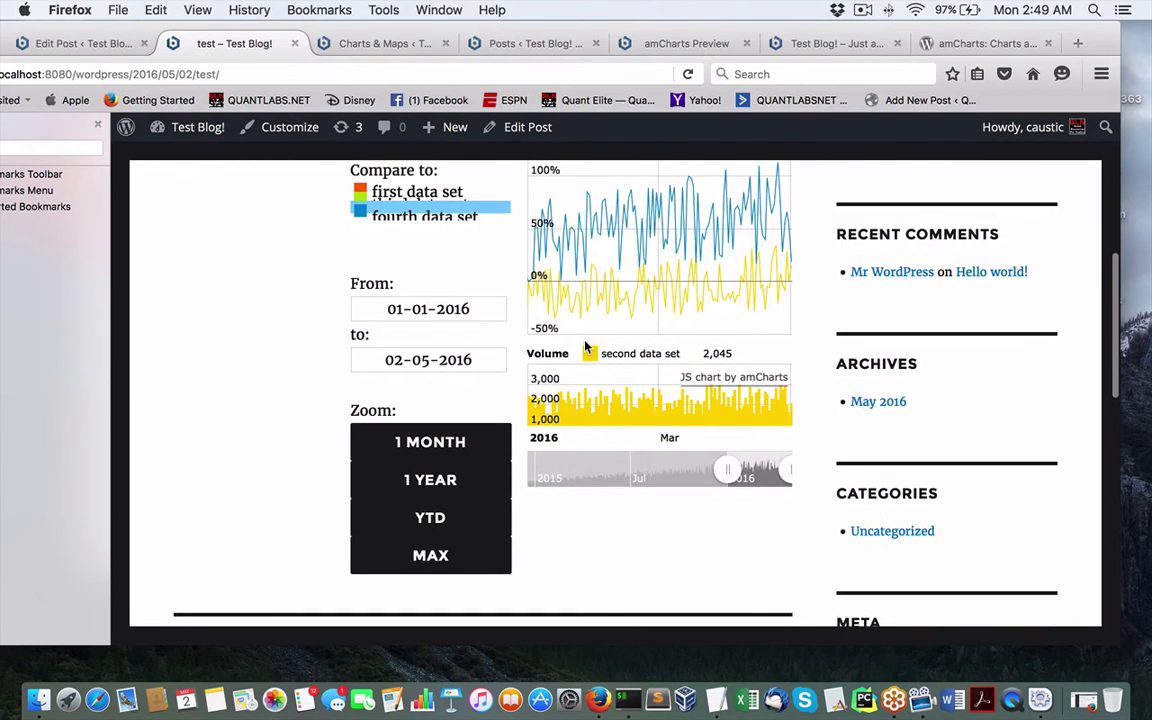
{"action": "scroll", "coordinate": [586, 345], "scroll_direction": "up", "scroll_amount": 8}
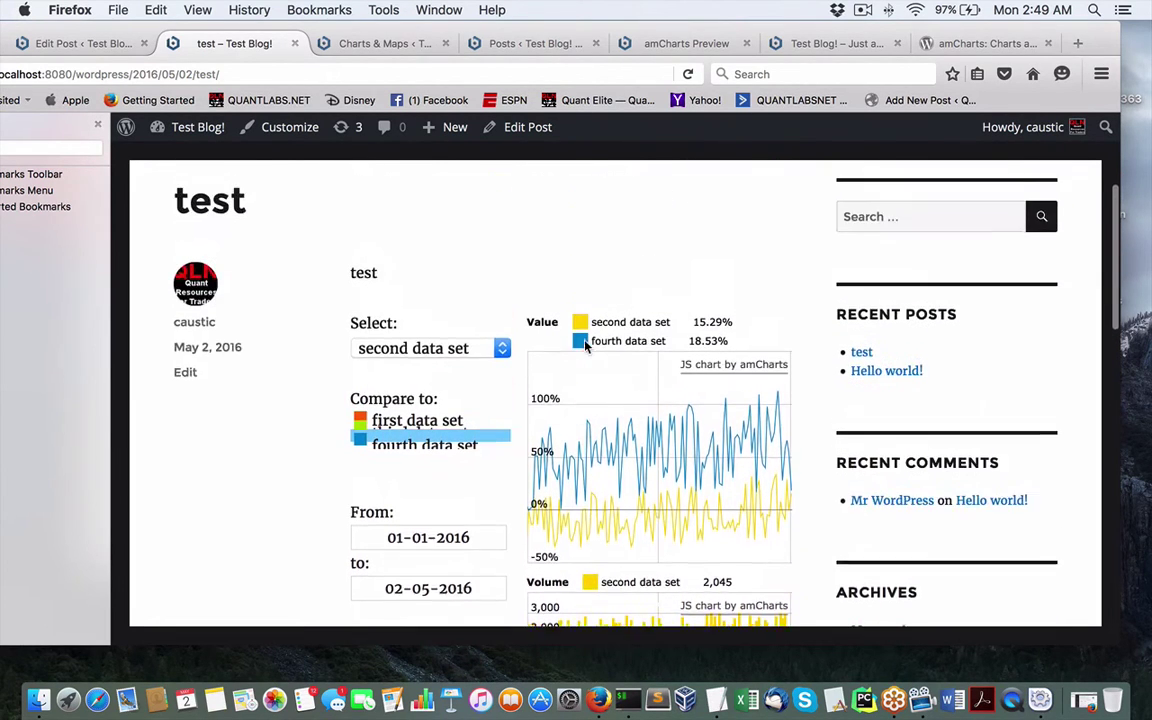
Return to the post editing tab, go to the Charts & Maps list and open the test amcharts chart for editing
{"action": "left_click", "coordinate": [70, 47]}
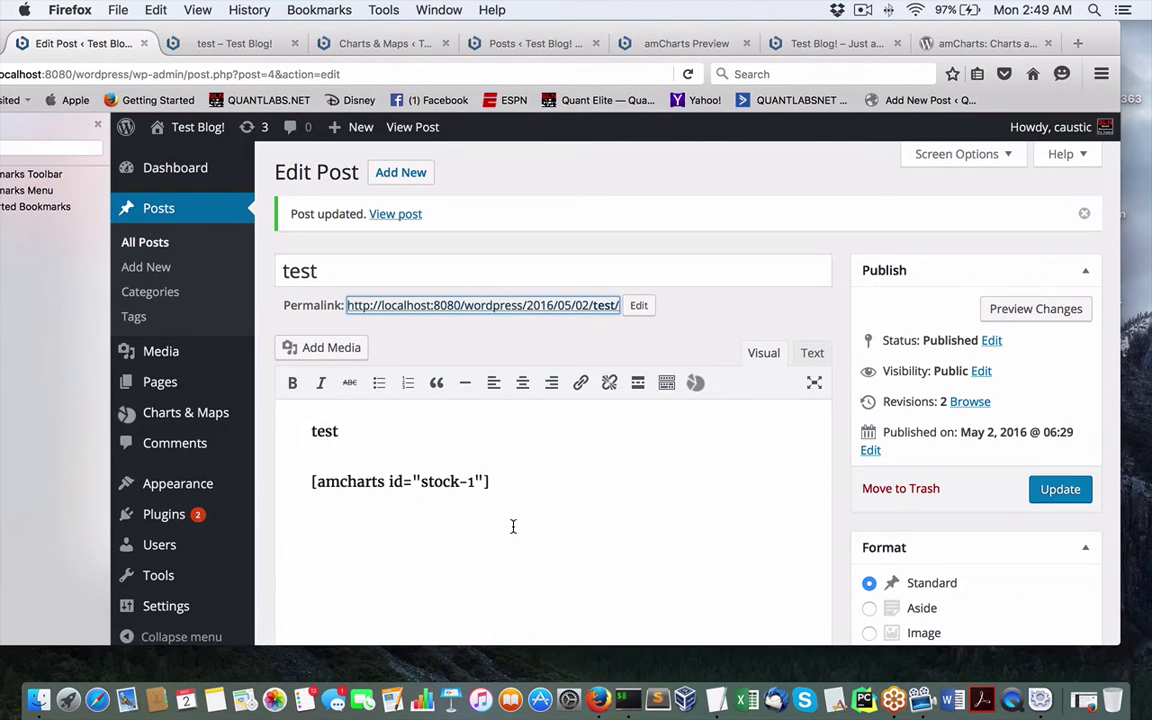
{"action": "mouse_move", "coordinate": [169, 363]}
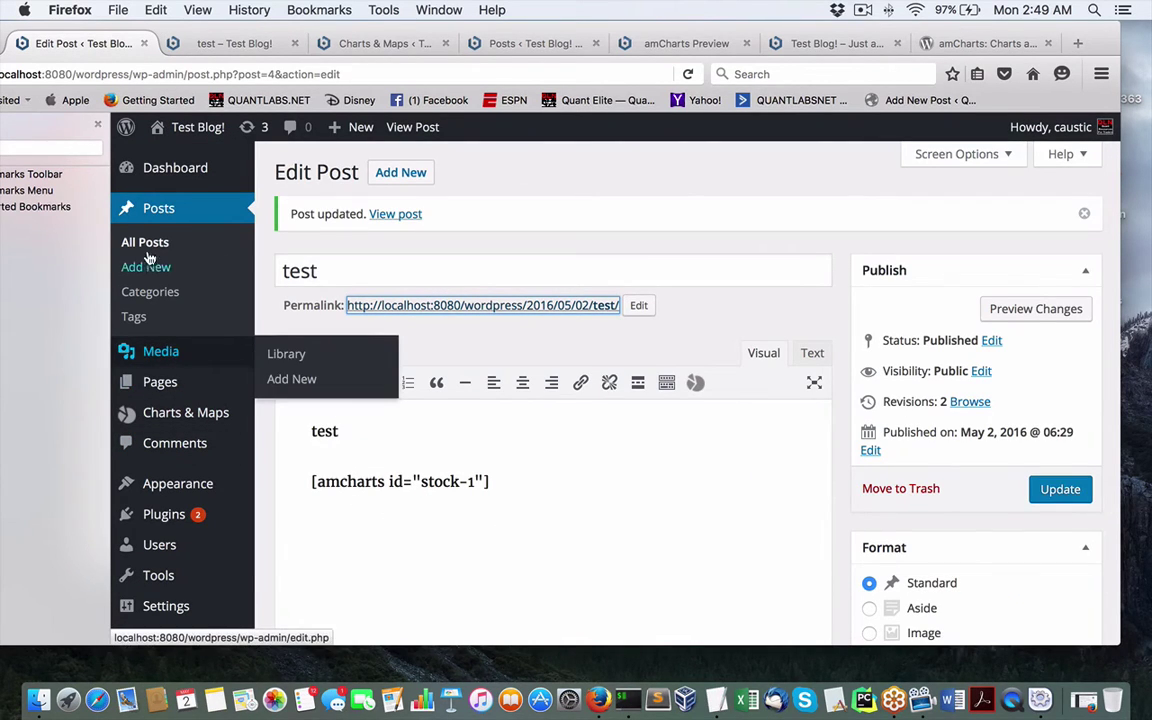
{"action": "mouse_move", "coordinate": [166, 428]}
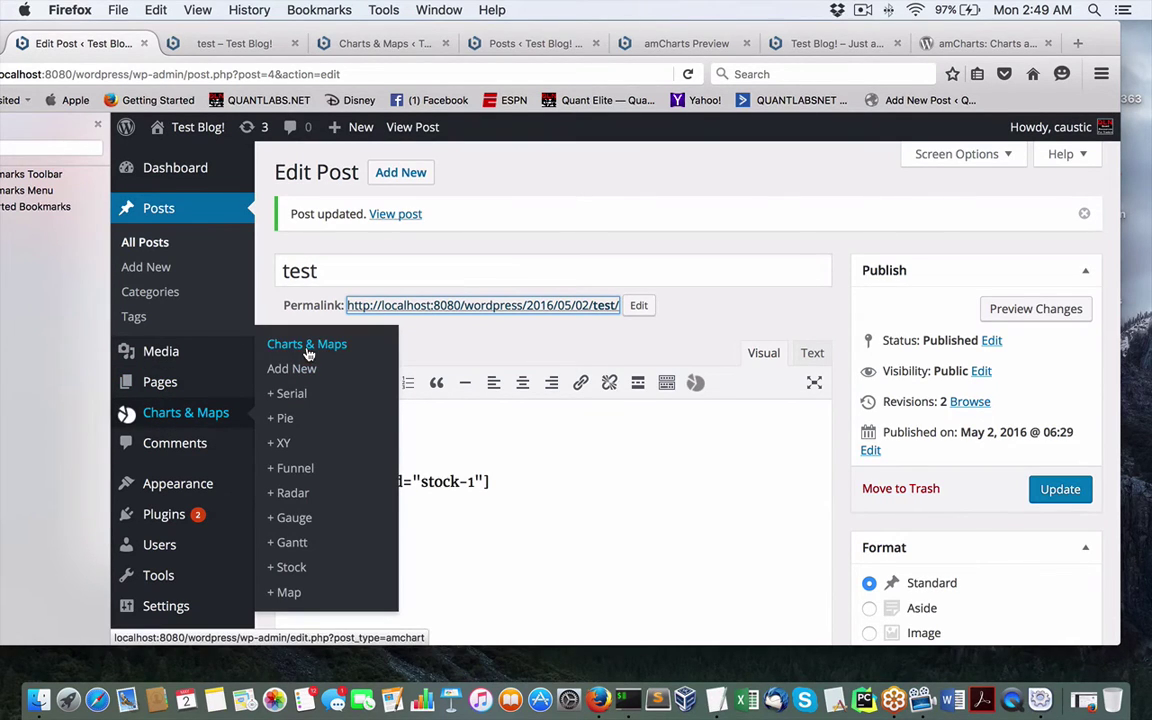
{"action": "left_click", "coordinate": [308, 350]}
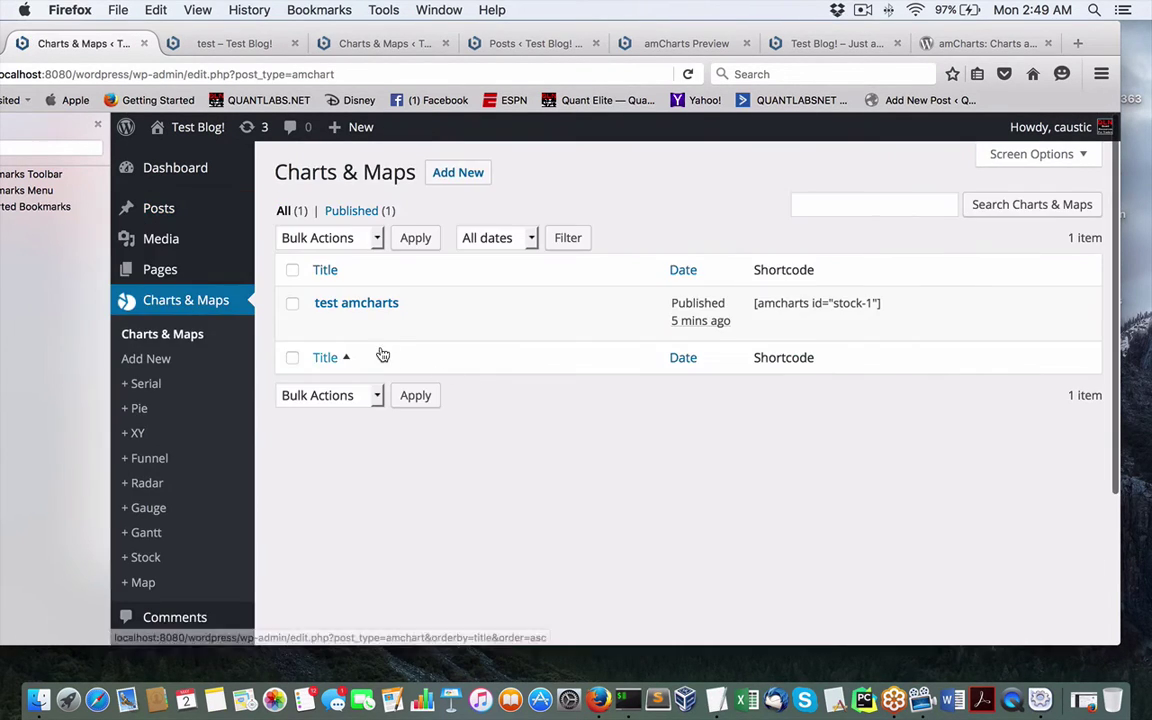
{"action": "left_click", "coordinate": [325, 325]}
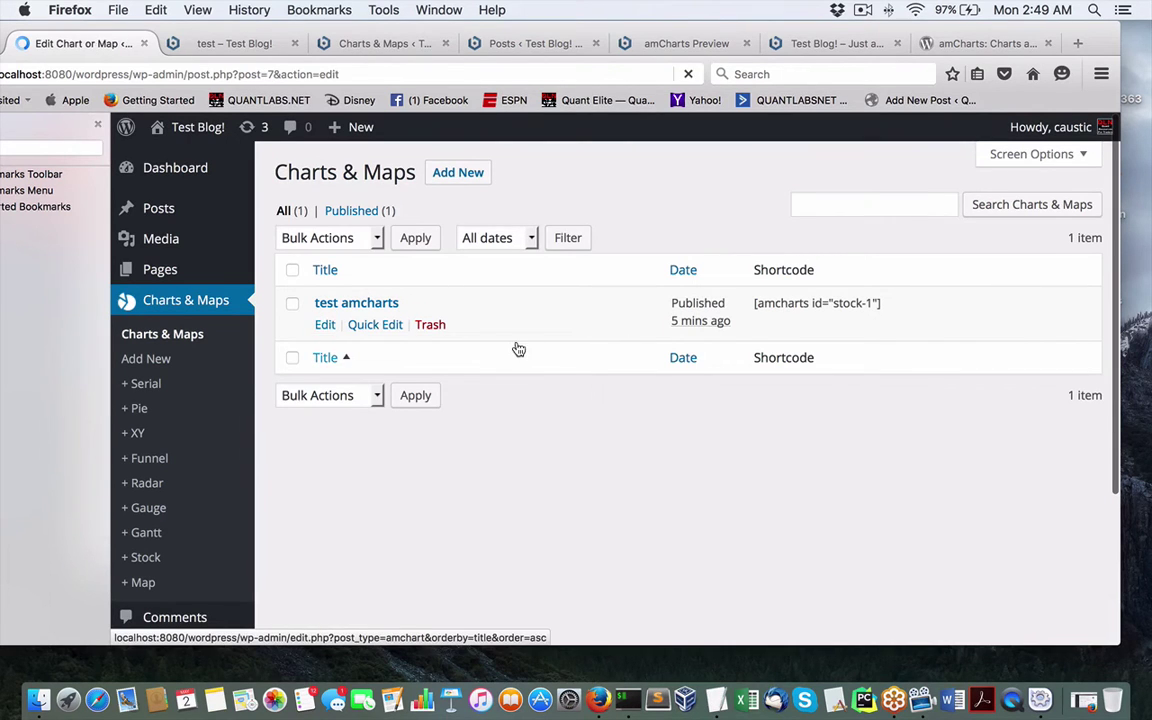
Examine the chart's resource files, the choice of further resources and the HTML container code with its width and height
{"action": "scroll", "coordinate": [611, 390], "scroll_direction": "down", "scroll_amount": 2}
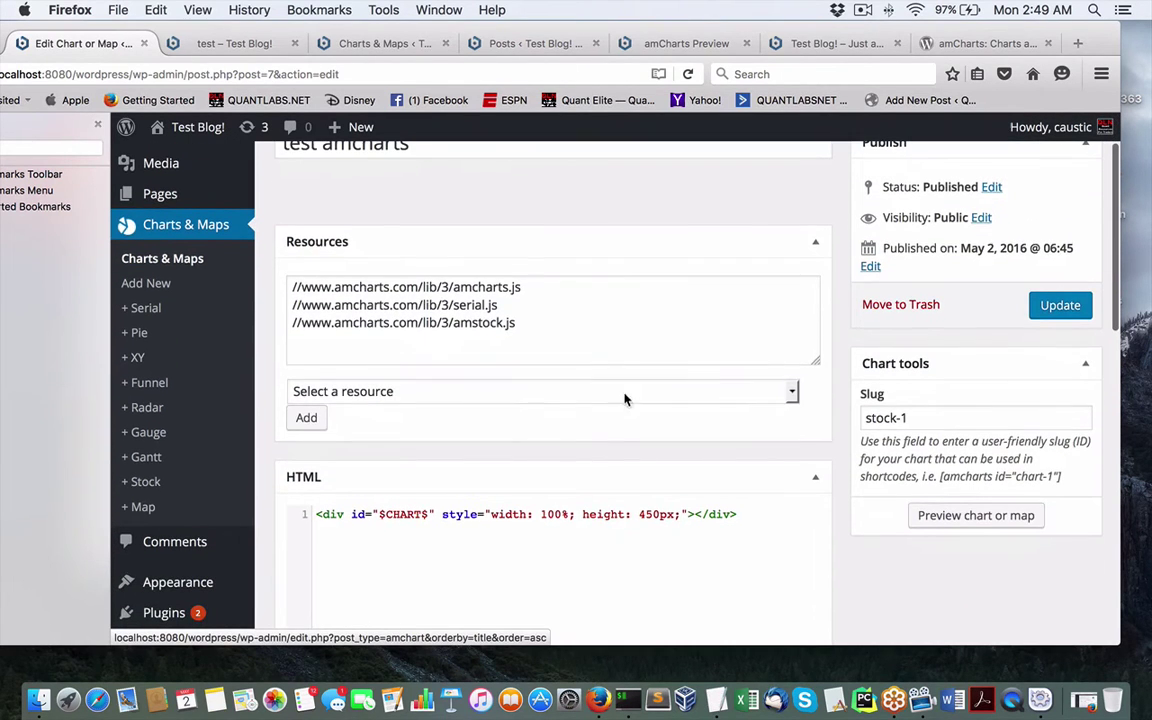
{"action": "left_click", "coordinate": [686, 394]}
{"action": "left_click", "coordinate": [686, 396]}
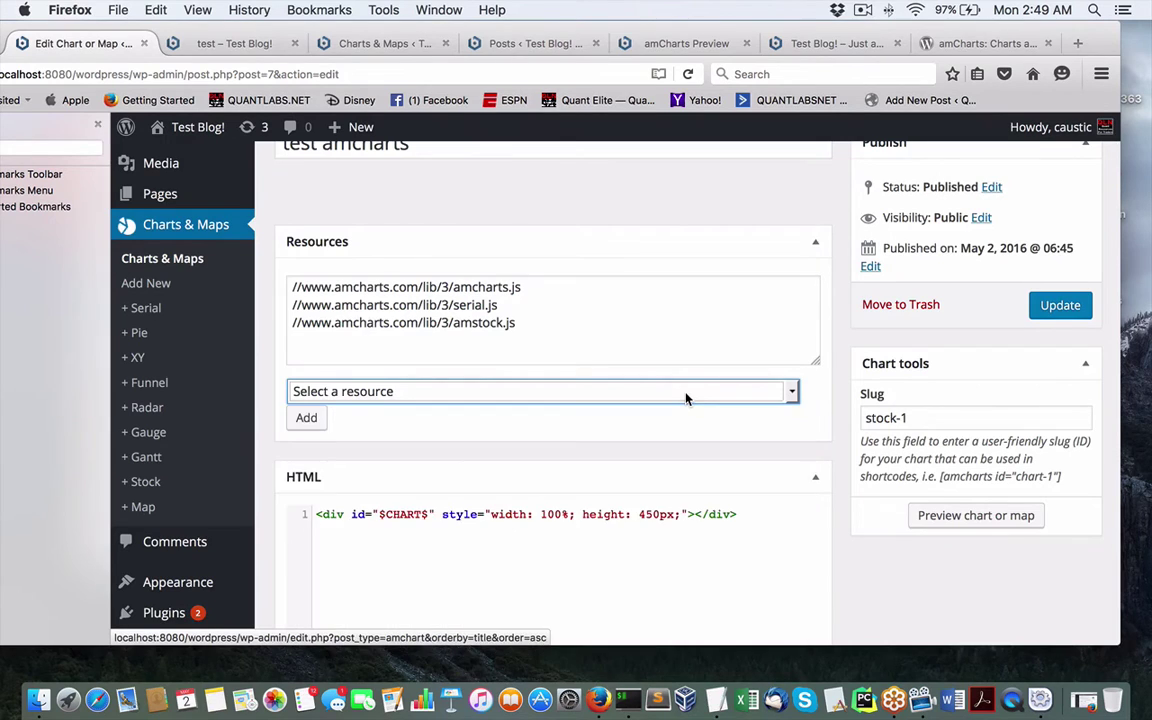
{"action": "scroll", "coordinate": [686, 399], "scroll_direction": "down", "scroll_amount": 5}
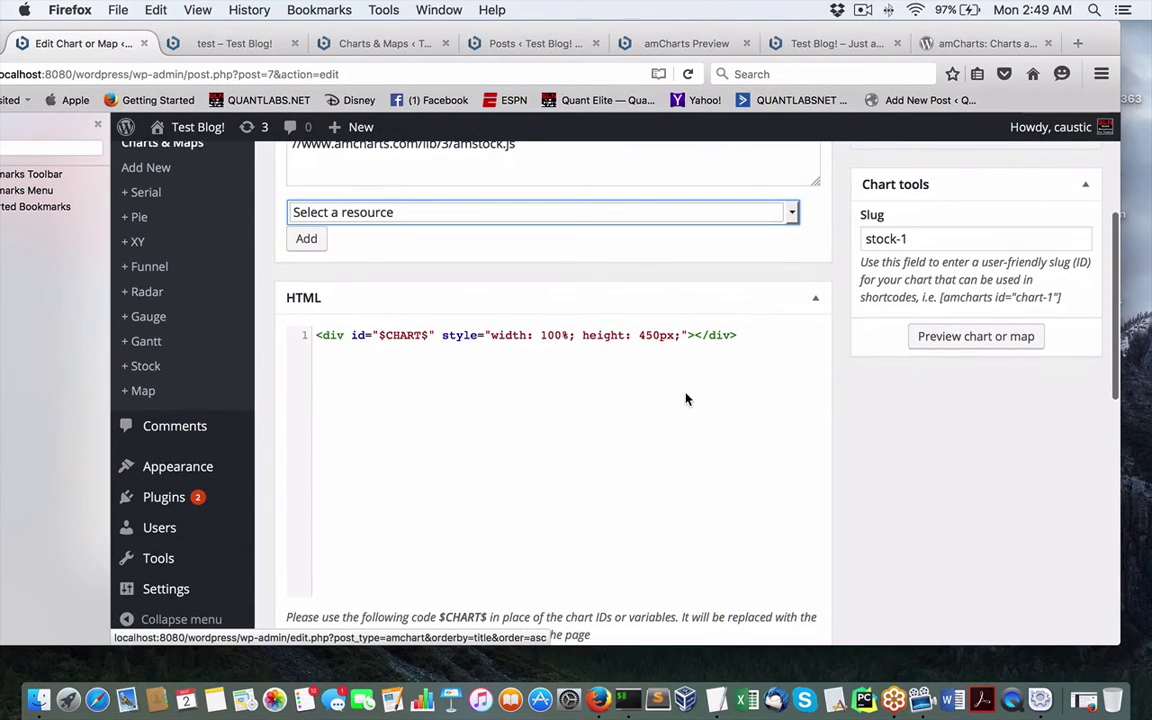
{"action": "scroll", "coordinate": [686, 399], "scroll_direction": "down", "scroll_amount": 2}
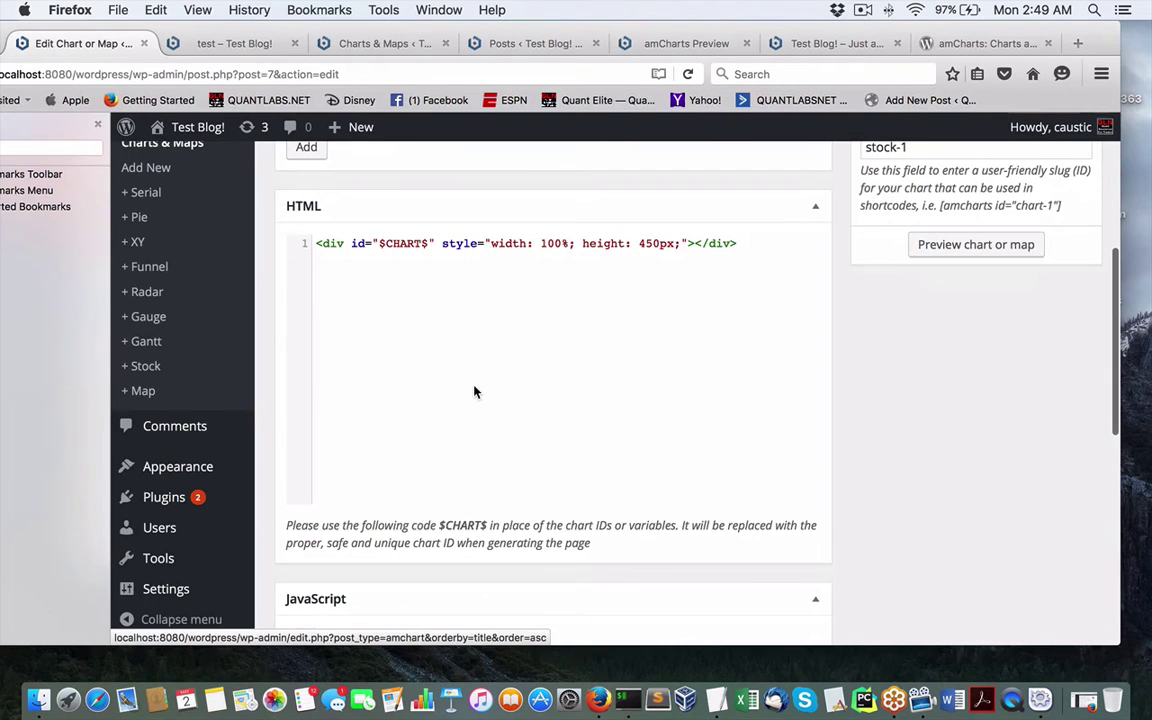
{"action": "scroll", "coordinate": [460, 383], "scroll_direction": "up", "scroll_amount": 2}
{"action": "scroll", "coordinate": [470, 365], "scroll_direction": "down", "scroll_amount": 1}
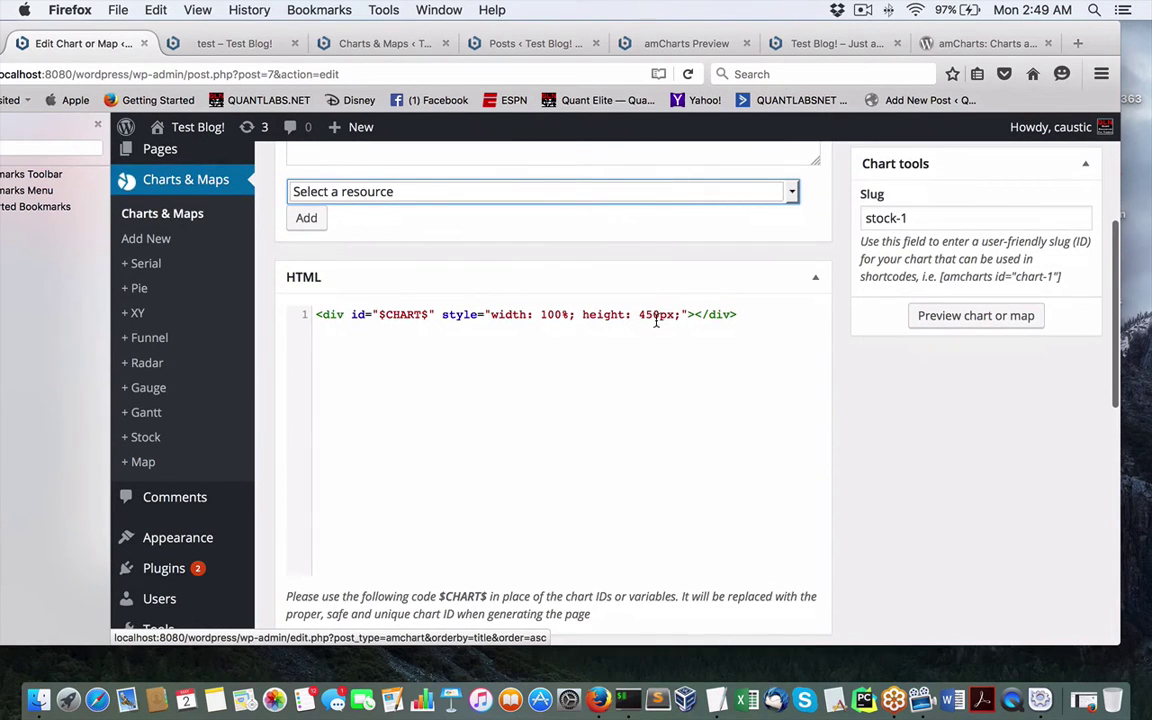
Read through the chart's JavaScript from the data generation function to the period selector settings
{"action": "scroll", "coordinate": [510, 396], "scroll_direction": "down", "scroll_amount": 10}
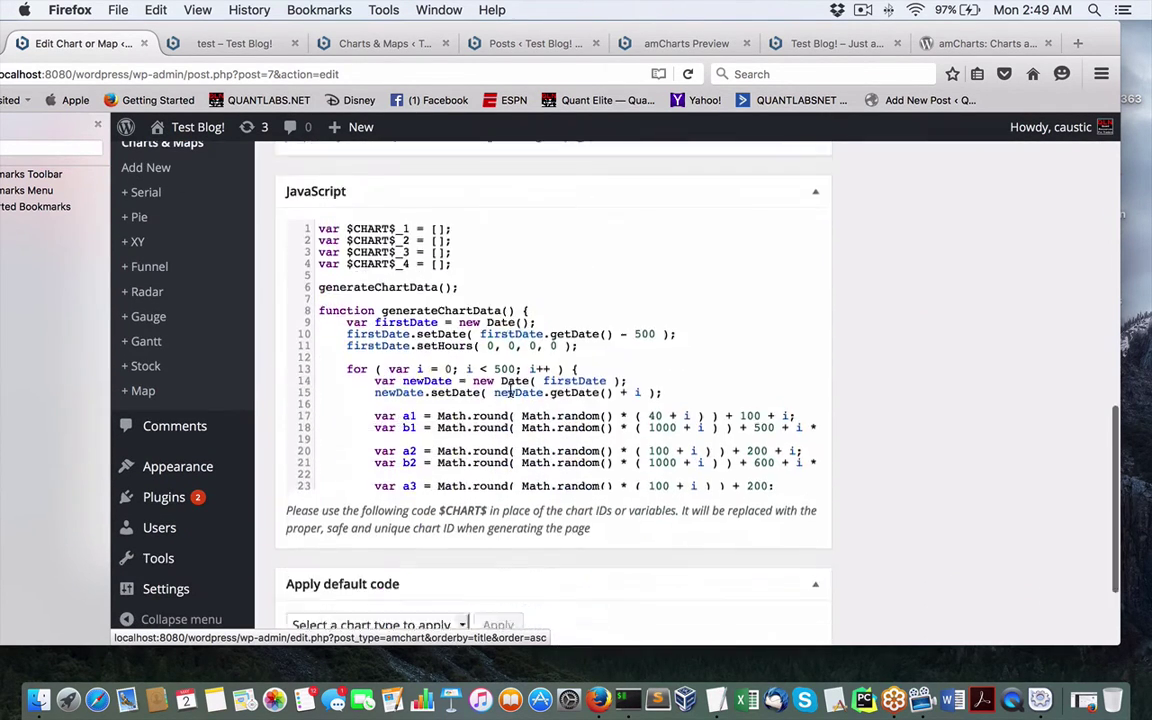
{"action": "scroll", "coordinate": [512, 392], "scroll_direction": "down", "scroll_amount": 3}
{"action": "left_click", "coordinate": [459, 350]}
{"action": "scroll", "coordinate": [455, 378], "scroll_direction": "down", "scroll_amount": 10}
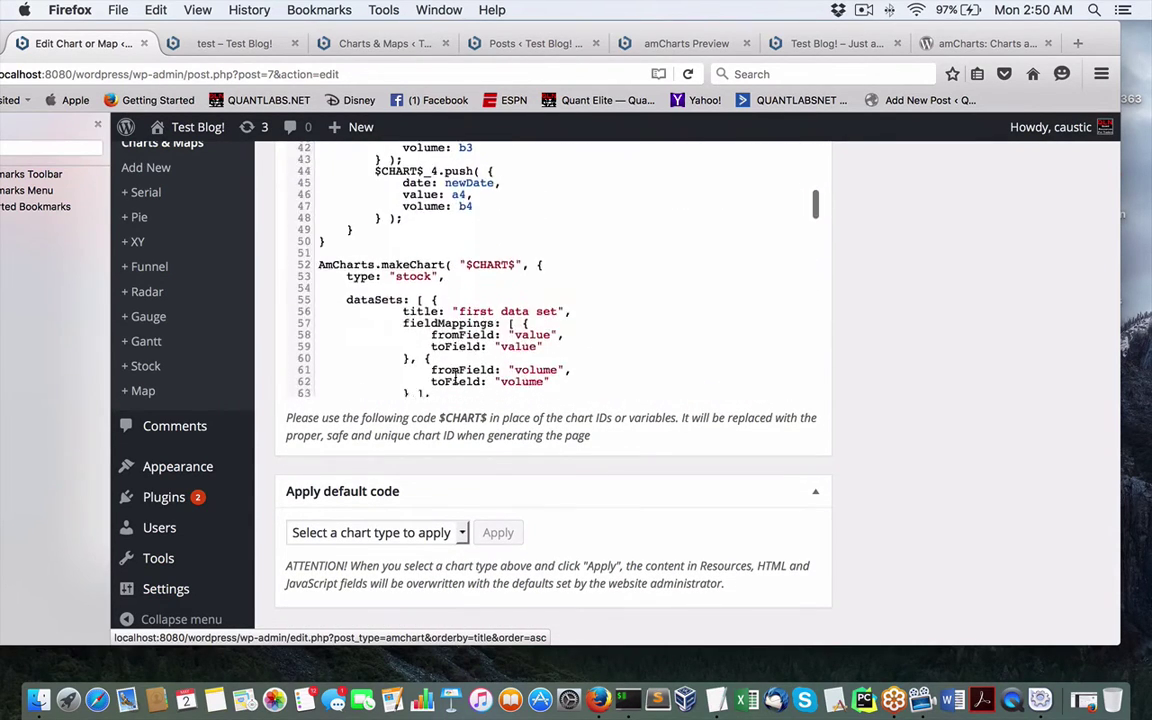
{"action": "scroll", "coordinate": [455, 378], "scroll_direction": "down", "scroll_amount": 10}
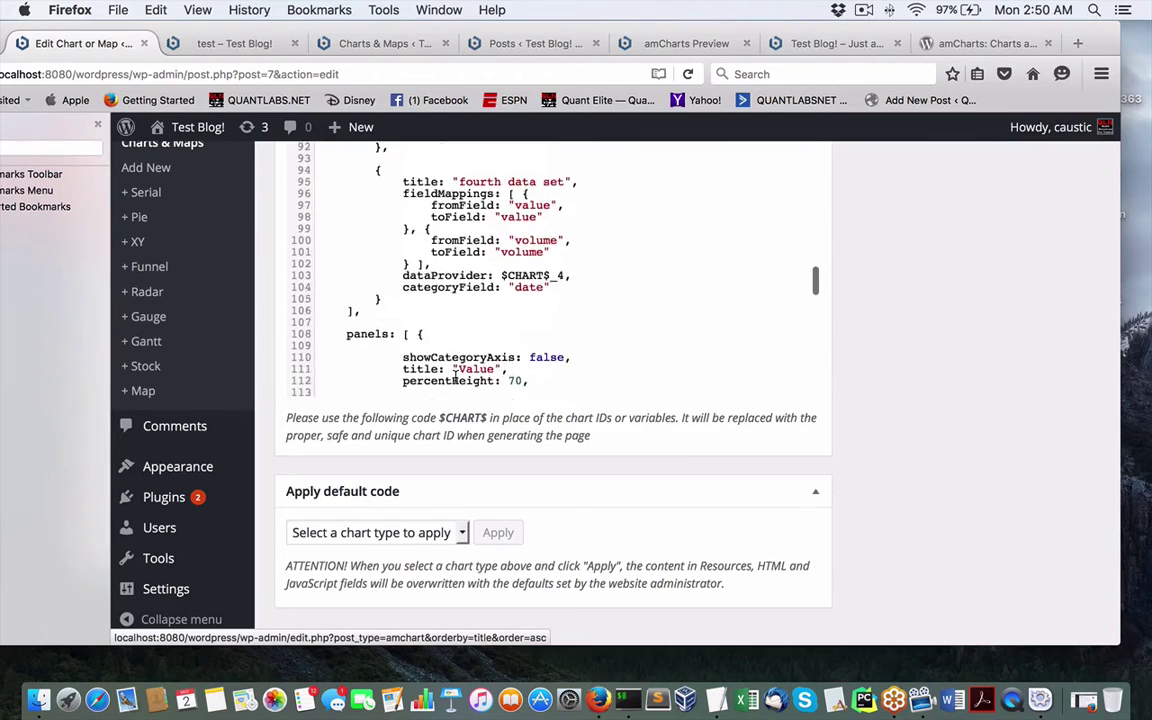
{"action": "scroll", "coordinate": [455, 378], "scroll_direction": "down", "scroll_amount": 7}
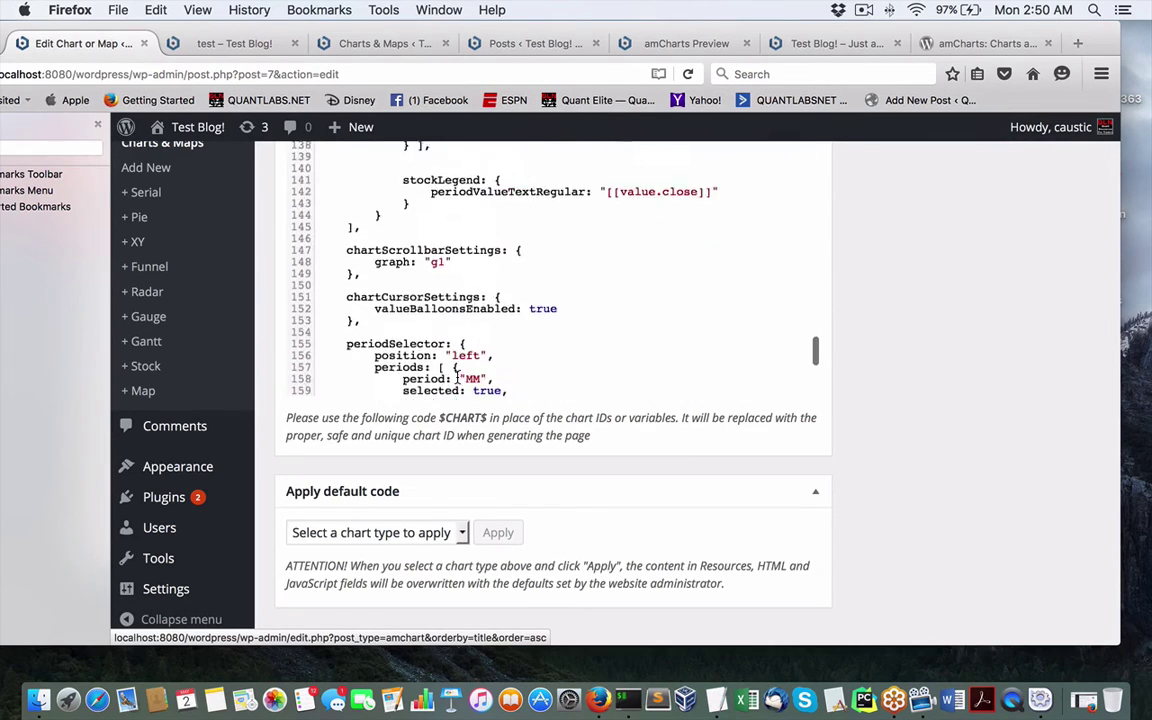
{"action": "scroll", "coordinate": [447, 369], "scroll_direction": "down", "scroll_amount": 3}
Review the panel and data set definitions back to the start of the script, highlighting the stock chart type in the makeChart call
{"action": "scroll", "coordinate": [447, 368], "scroll_direction": "up", "scroll_amount": 7}
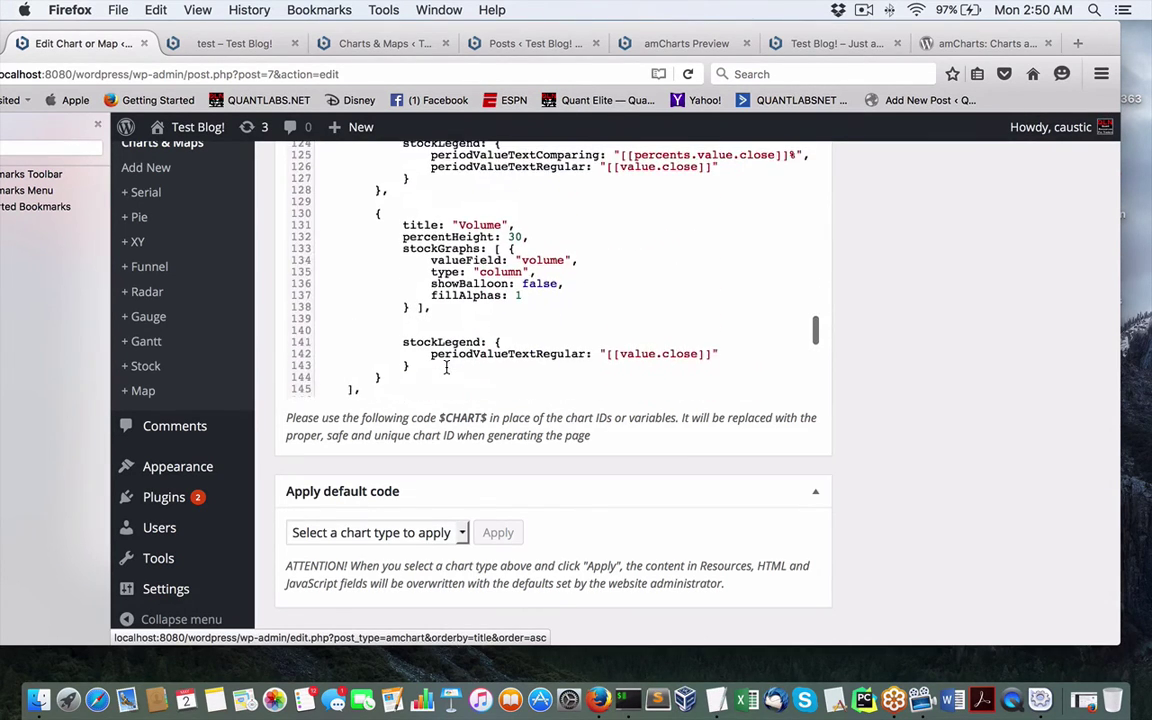
{"action": "scroll", "coordinate": [447, 368], "scroll_direction": "up", "scroll_amount": 5}
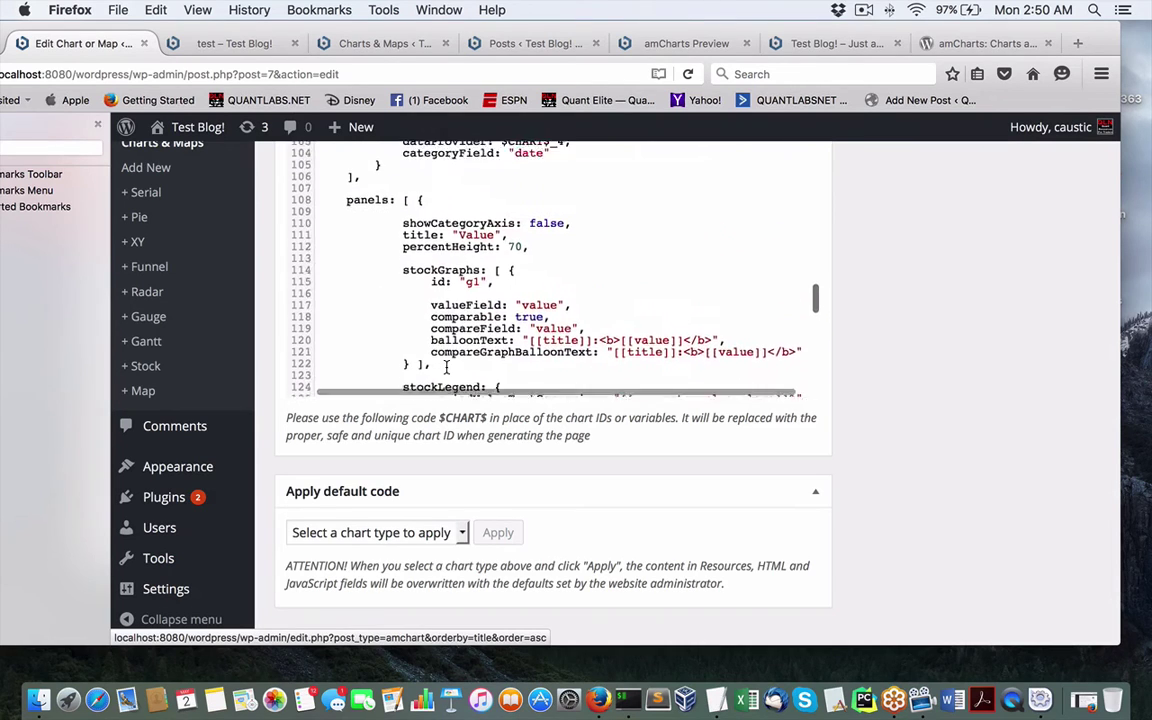
{"action": "scroll", "coordinate": [447, 367], "scroll_direction": "up", "scroll_amount": 8}
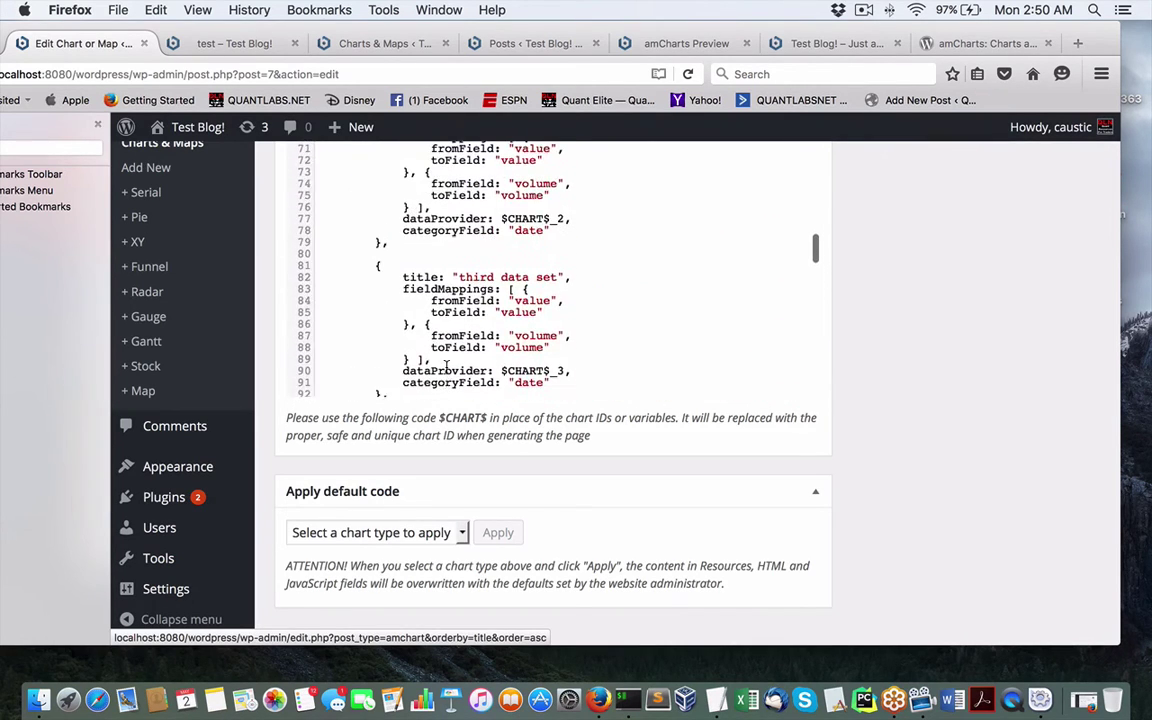
{"action": "scroll", "coordinate": [447, 367], "scroll_direction": "up", "scroll_amount": 5}
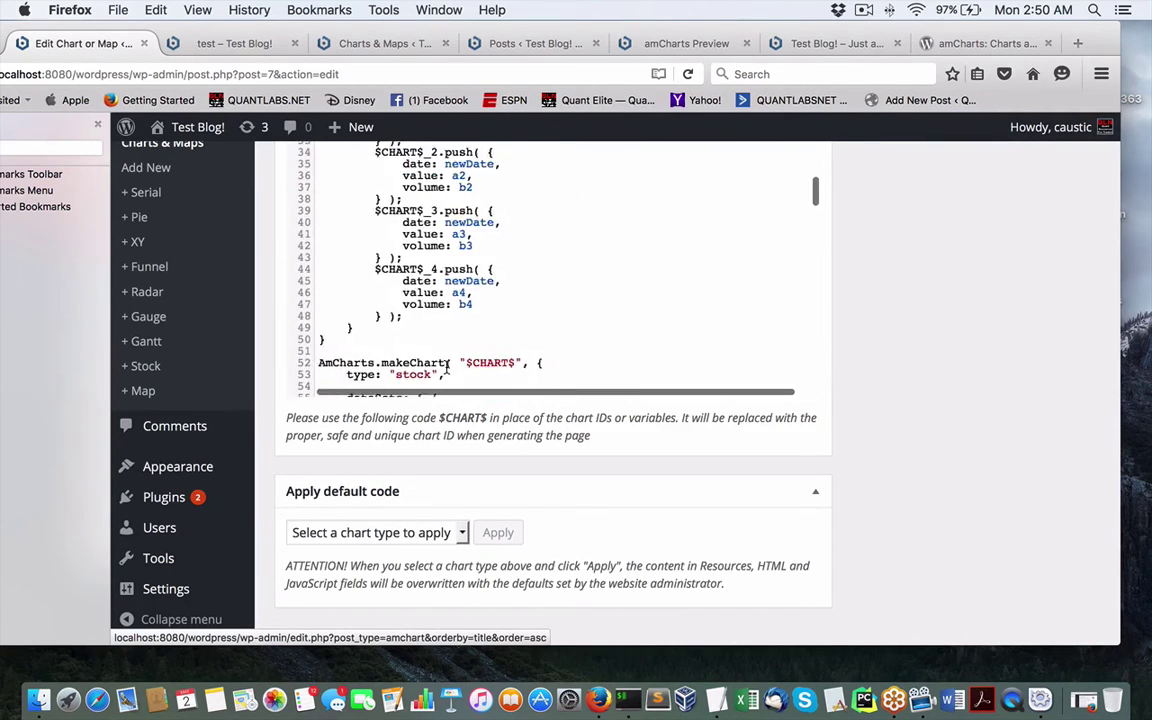
{"action": "scroll", "coordinate": [447, 367], "scroll_direction": "down", "scroll_amount": 2}
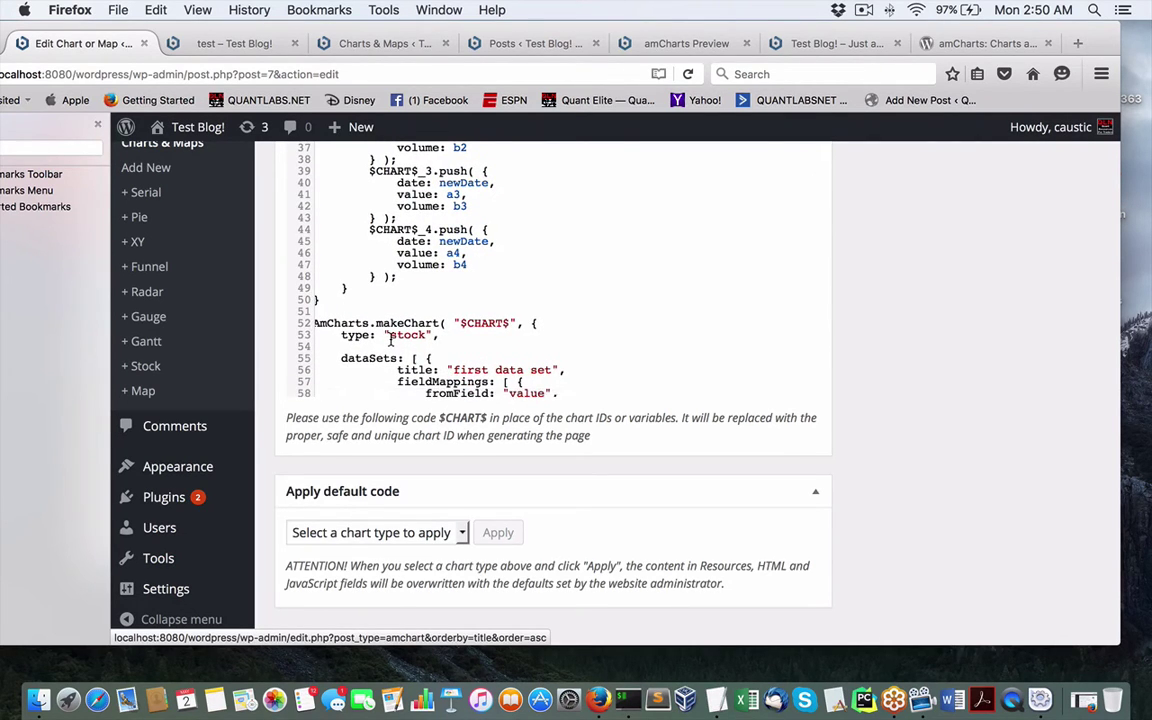
{"action": "double_click", "coordinate": [392, 335]}
{"action": "scroll", "coordinate": [470, 390], "scroll_direction": "up", "scroll_amount": 2}
{"action": "scroll", "coordinate": [470, 390], "scroll_direction": "up", "scroll_amount": 7}
{"action": "scroll", "coordinate": [455, 380], "scroll_direction": "left", "scroll_amount": 1}
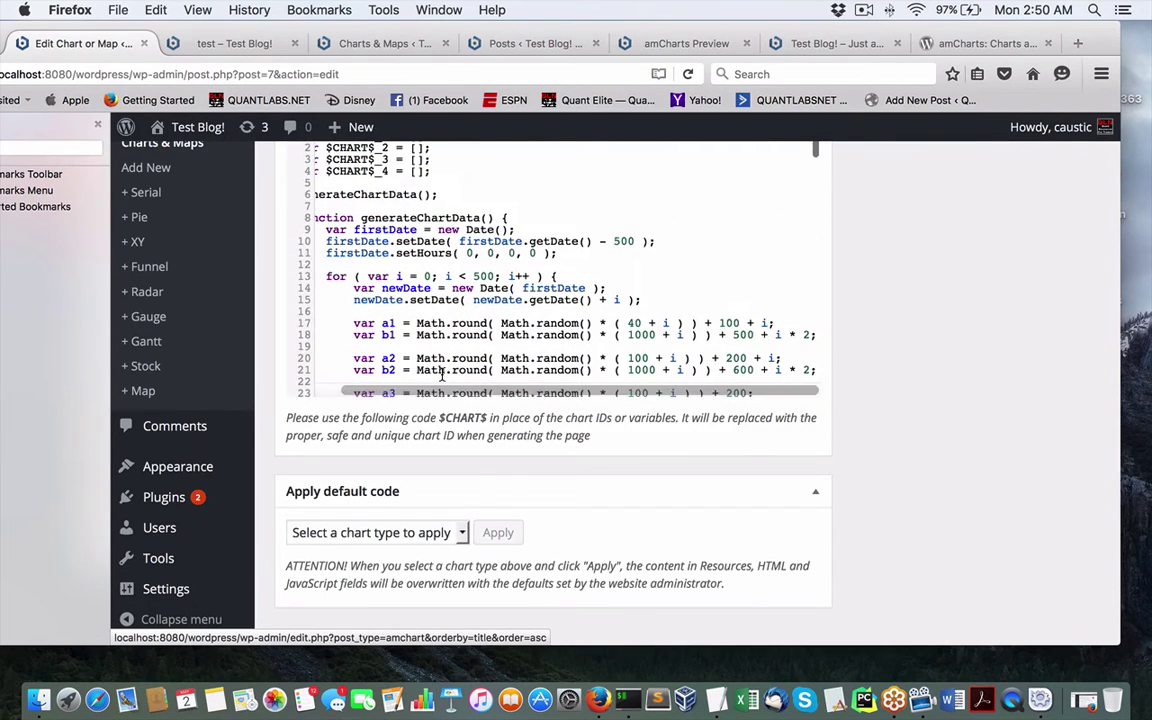
{"action": "scroll", "coordinate": [441, 374], "scroll_direction": "up", "scroll_amount": 5}
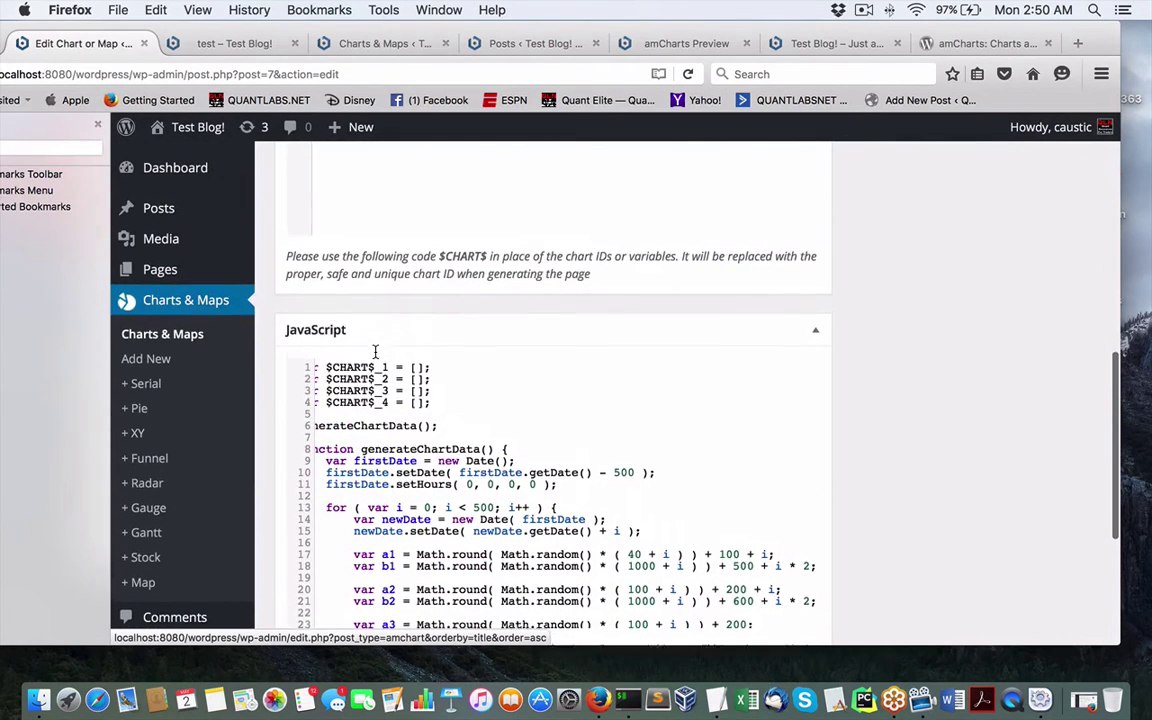
Examine how the script generates and pushes its random sample data, and read on through to the dataSetSelector settings
{"action": "scroll", "coordinate": [496, 400], "scroll_direction": "down", "scroll_amount": 10}
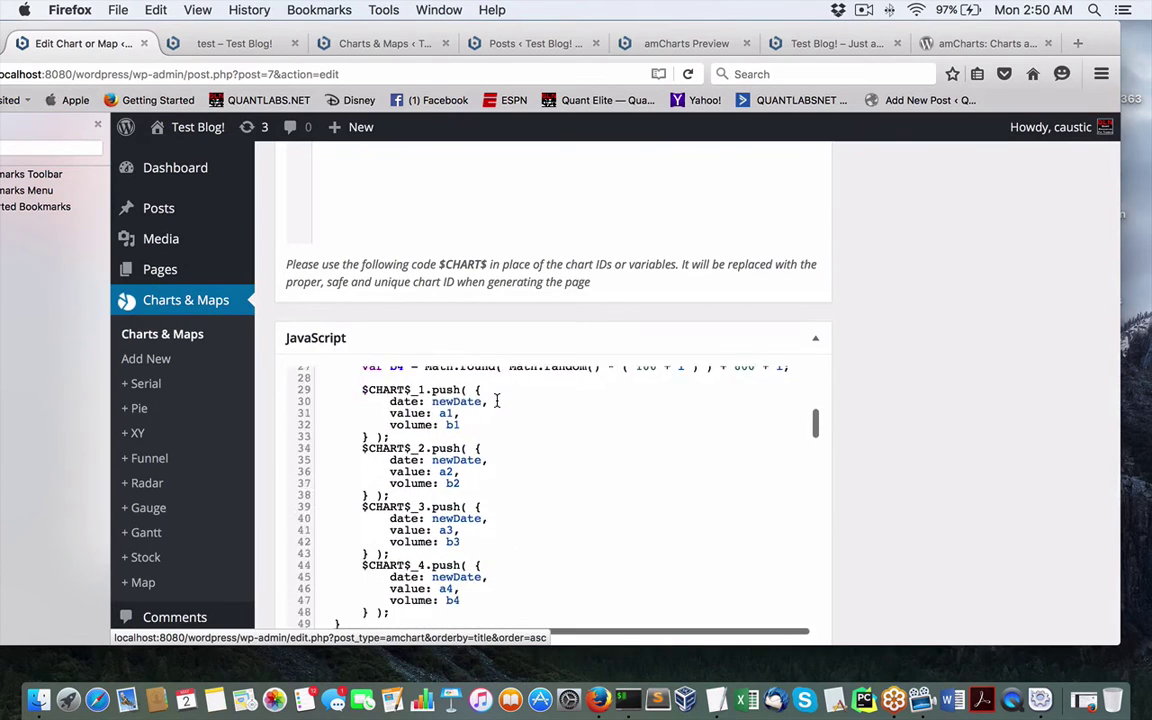
{"action": "scroll", "coordinate": [496, 400], "scroll_direction": "down", "scroll_amount": 5}
{"action": "scroll", "coordinate": [496, 400], "scroll_direction": "up", "scroll_amount": 12}
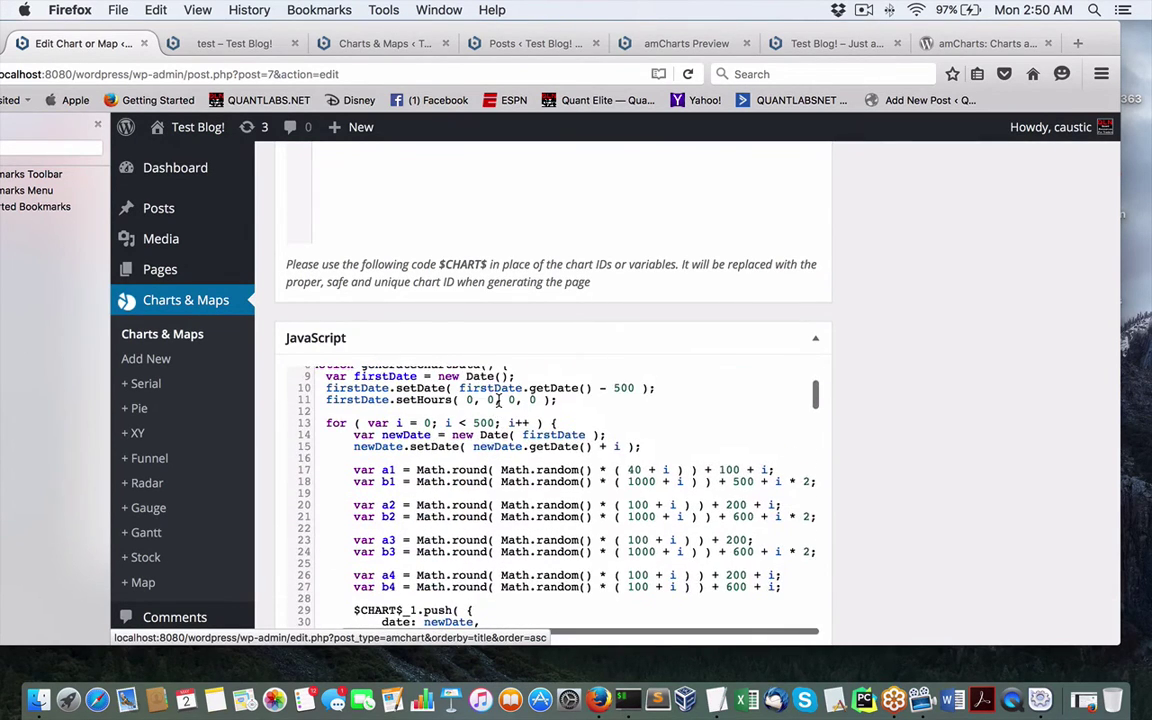
{"action": "scroll", "coordinate": [498, 400], "scroll_direction": "left", "scroll_amount": 2}
{"action": "scroll", "coordinate": [330, 416], "scroll_direction": "down", "scroll_amount": 13}
{"action": "double_click", "coordinate": [389, 431]}
{"action": "scroll", "coordinate": [389, 431], "scroll_direction": "down", "scroll_amount": 17}
{"action": "scroll", "coordinate": [389, 431], "scroll_direction": "down", "scroll_amount": 18}
{"action": "scroll", "coordinate": [389, 431], "scroll_direction": "down", "scroll_amount": 1}
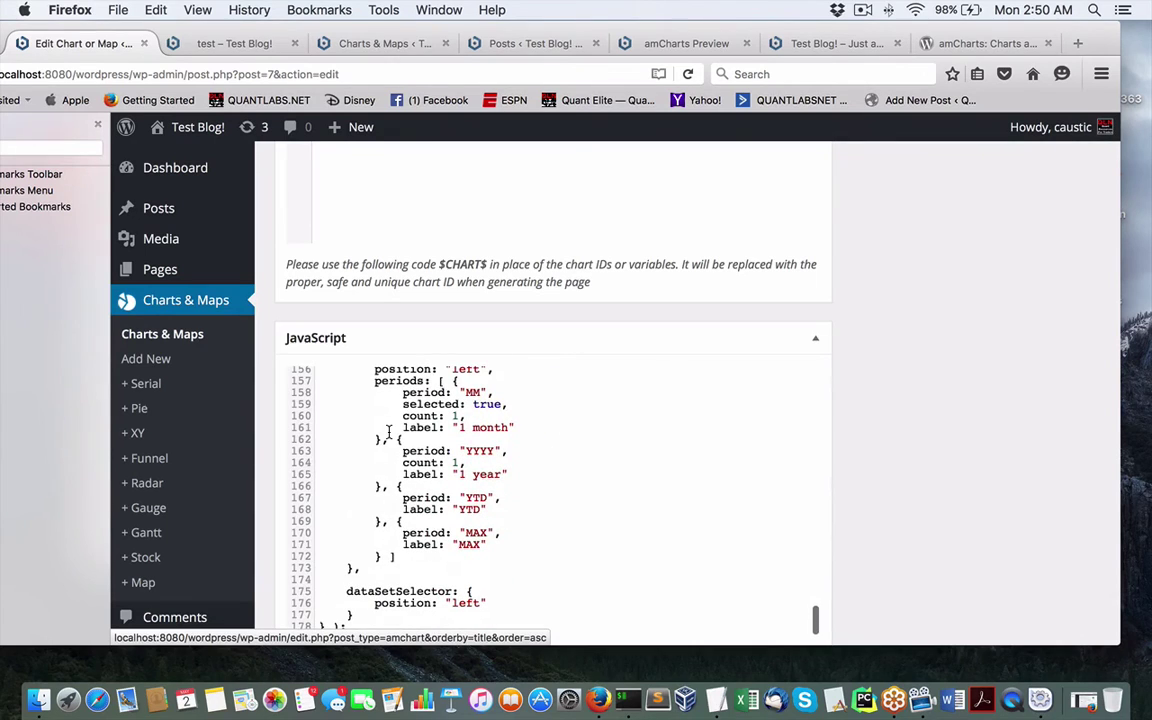
Examine the chart types offered for applying default code to the chart, leaving the selection unset
{"action": "scroll", "coordinate": [389, 431], "scroll_direction": "down", "scroll_amount": 6}
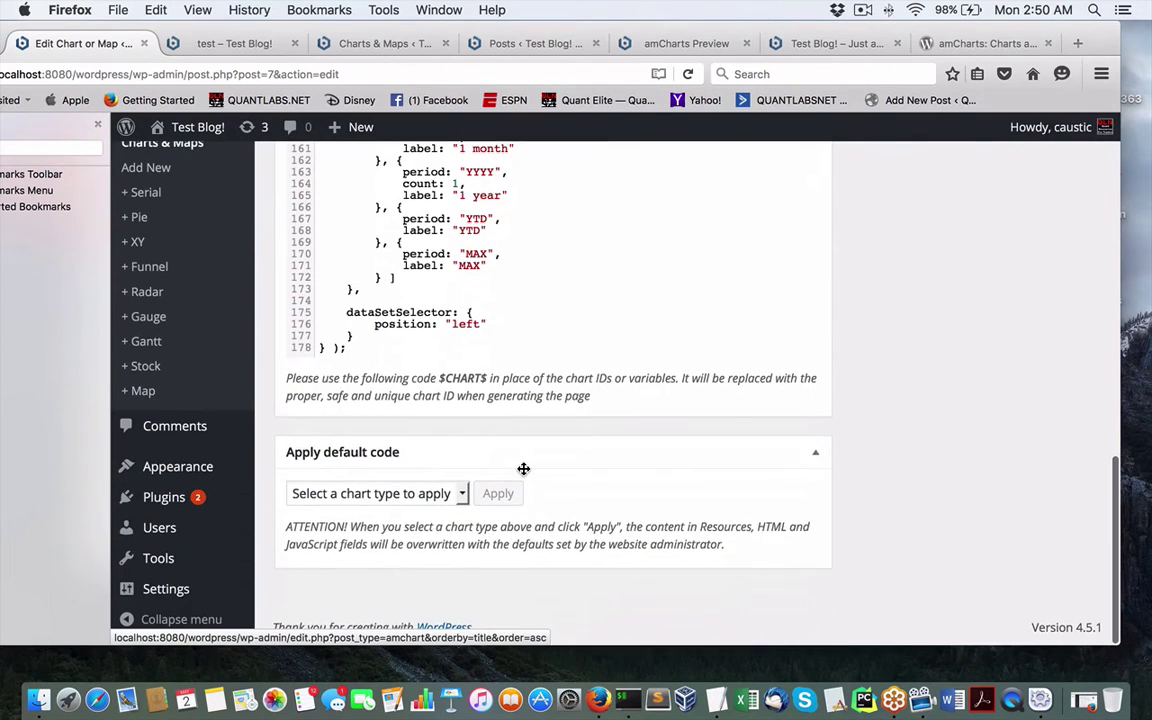
{"action": "left_click", "coordinate": [437, 494]}
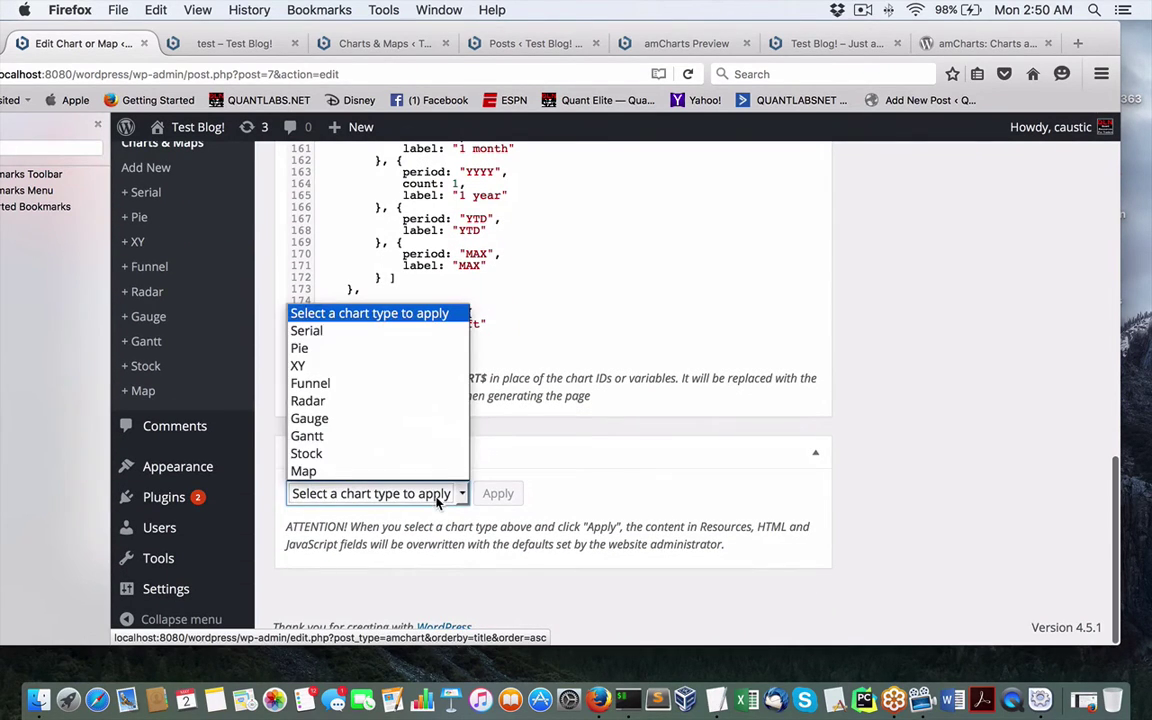
{"action": "left_click", "coordinate": [576, 499]}
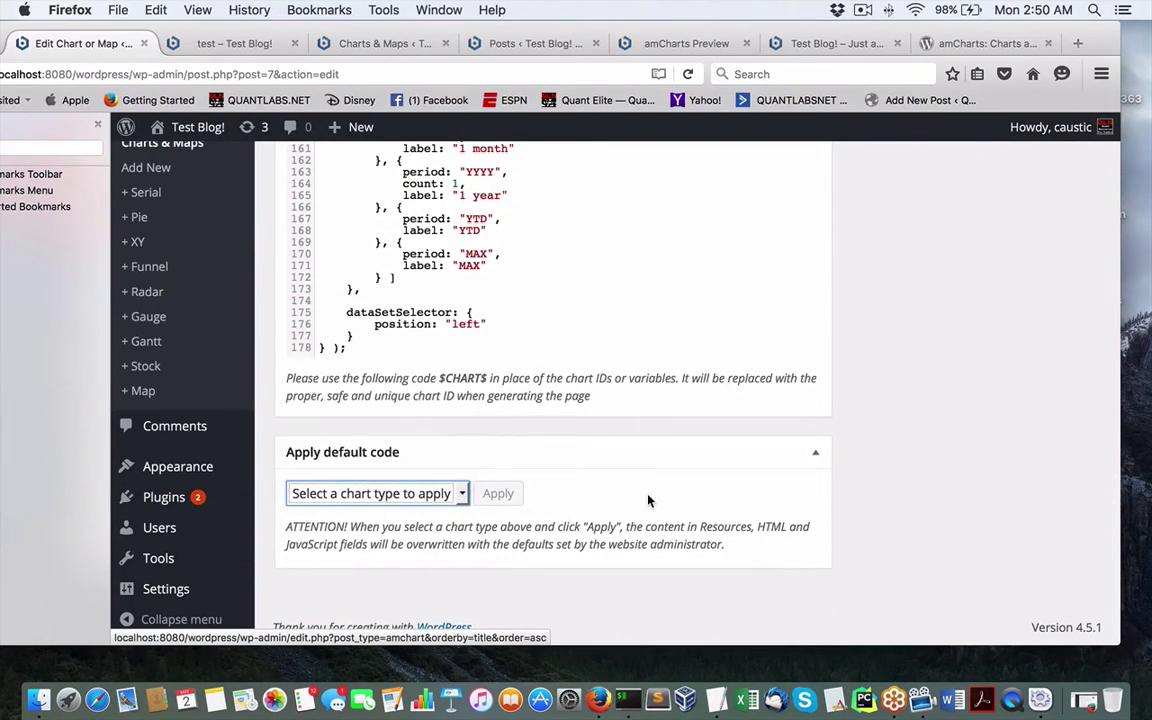
{"action": "left_click", "coordinate": [440, 492]}
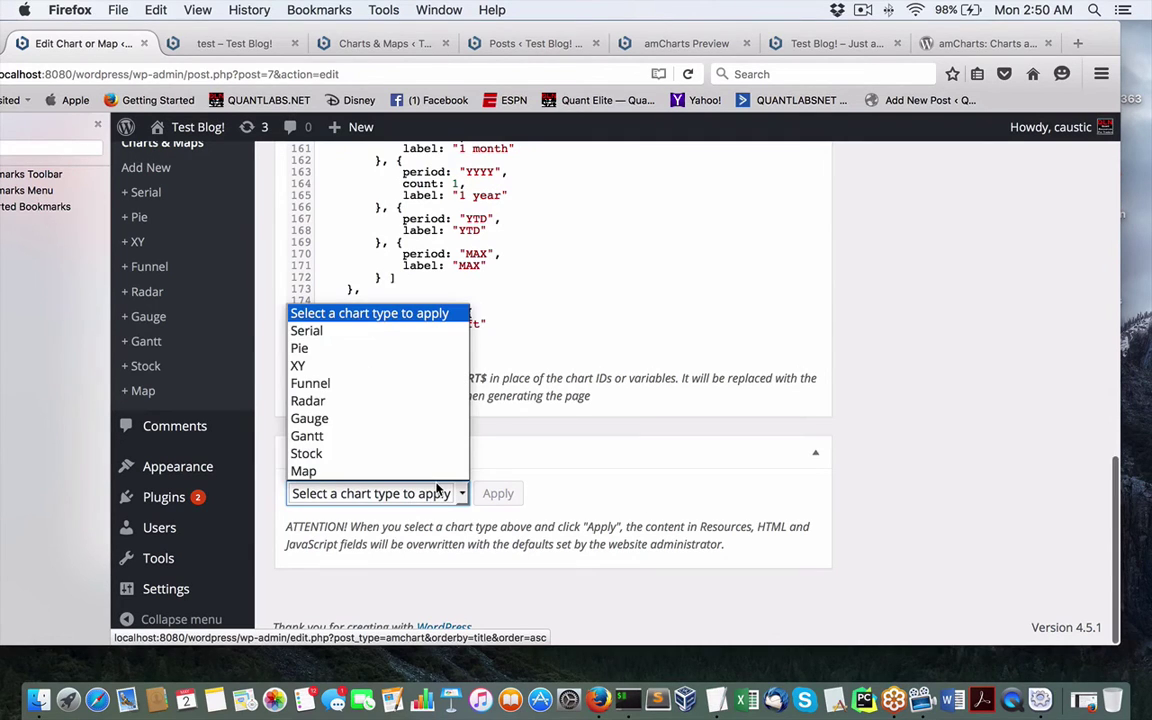
{"action": "left_click", "coordinate": [643, 500]}
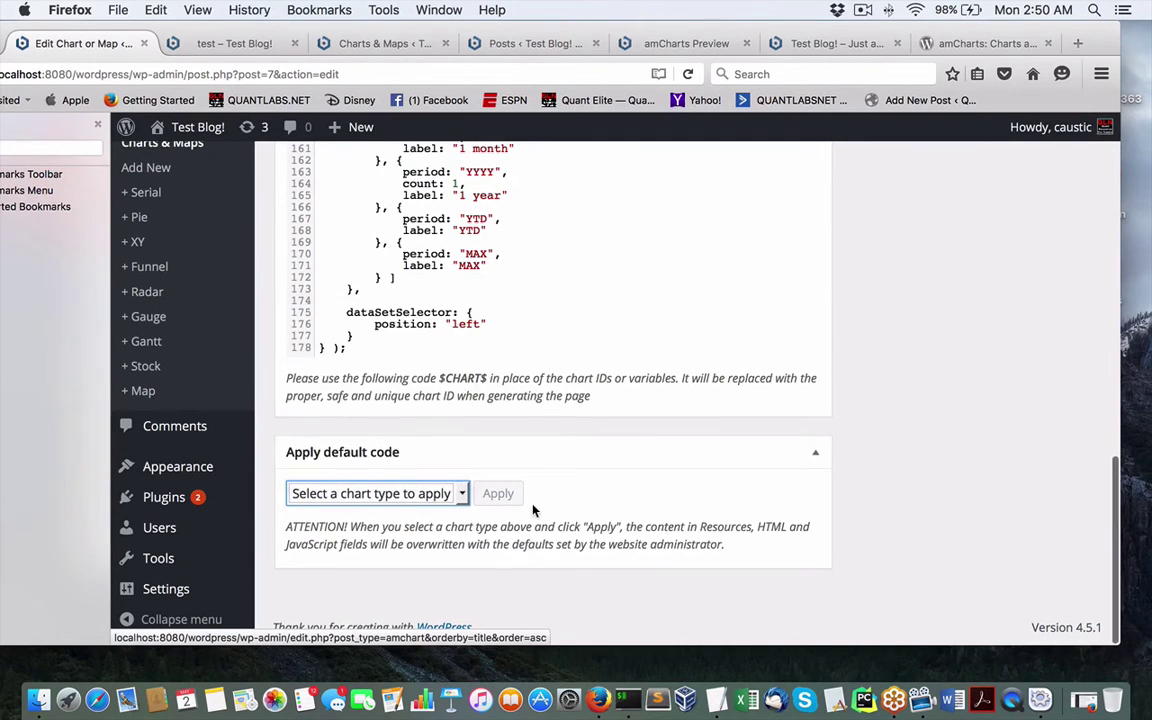
Review the chart's resource files, slug and HTML container code once more
{"action": "scroll", "coordinate": [533, 504], "scroll_direction": "up", "scroll_amount": 10}
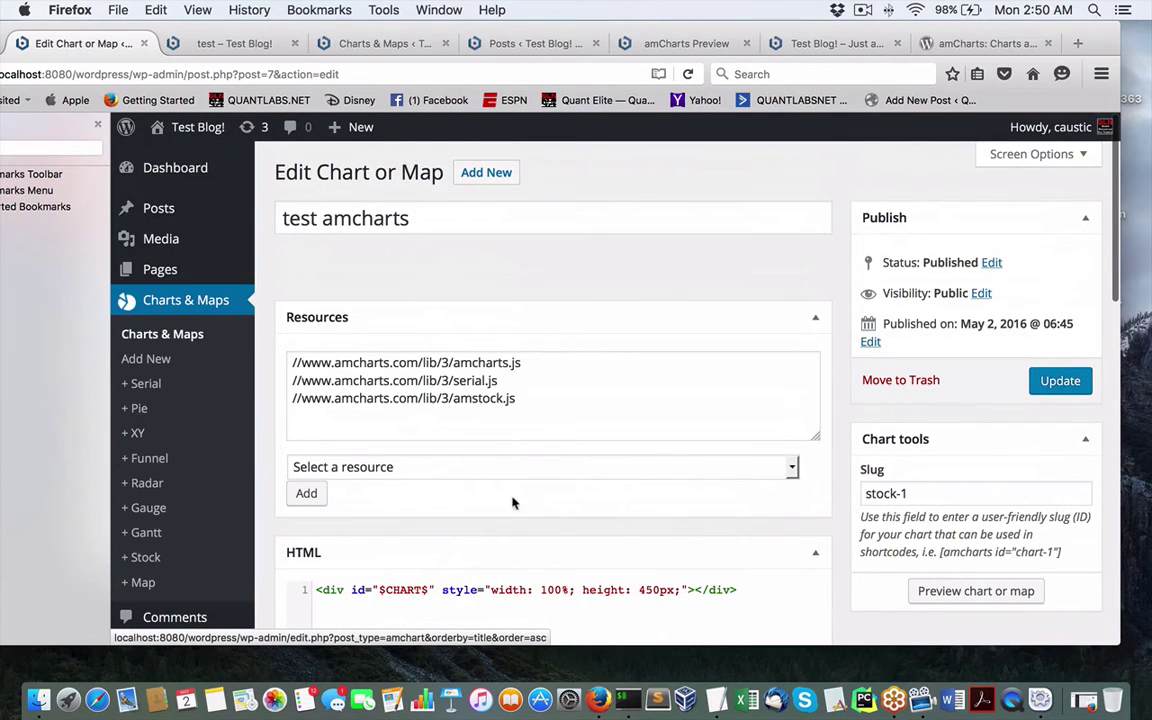
{"action": "scroll", "coordinate": [442, 468], "scroll_direction": "down", "scroll_amount": 5}
{"action": "scroll", "coordinate": [516, 492], "scroll_direction": "down", "scroll_amount": 1}
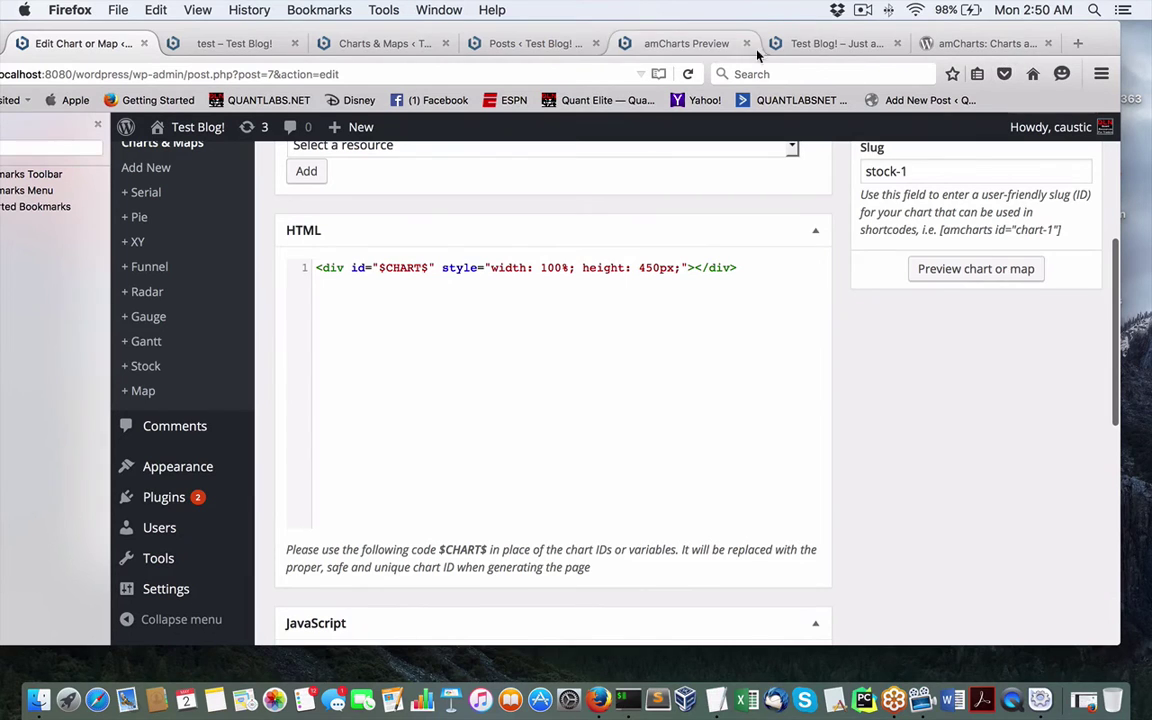
{"action": "scroll", "coordinate": [447, 244], "scroll_direction": "up", "scroll_amount": 6}
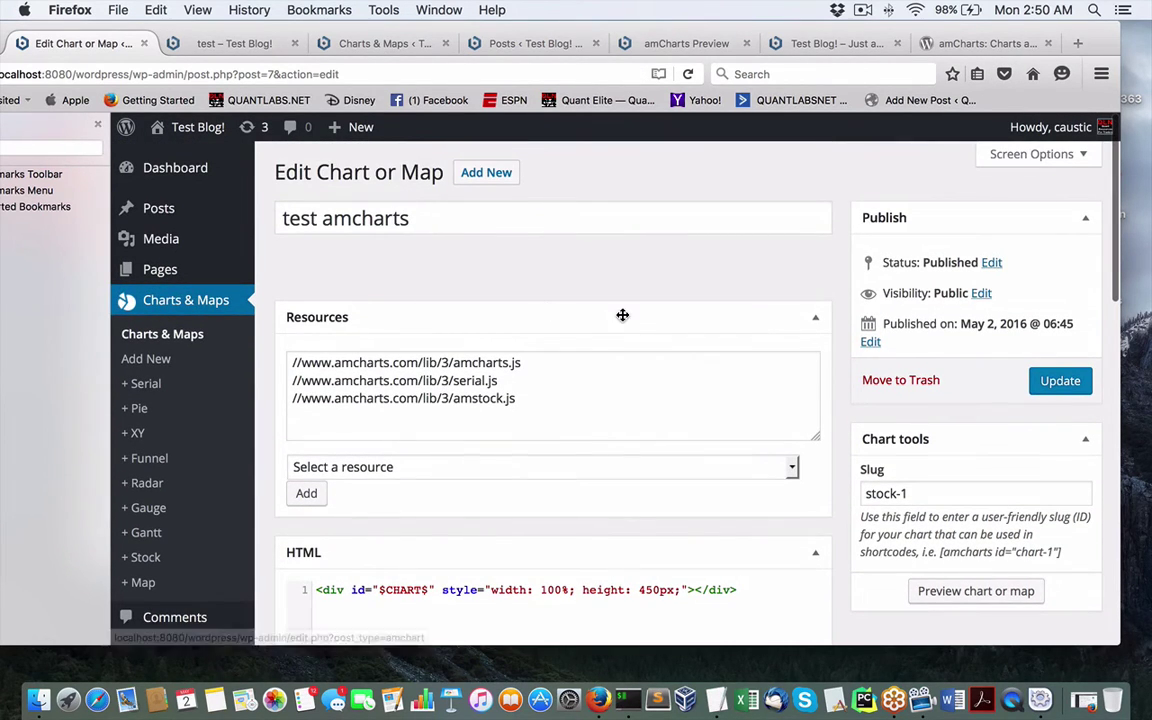
Go to the list of all posts and view the published "test" post in a new browser tab
{"action": "mouse_move", "coordinate": [193, 208]}
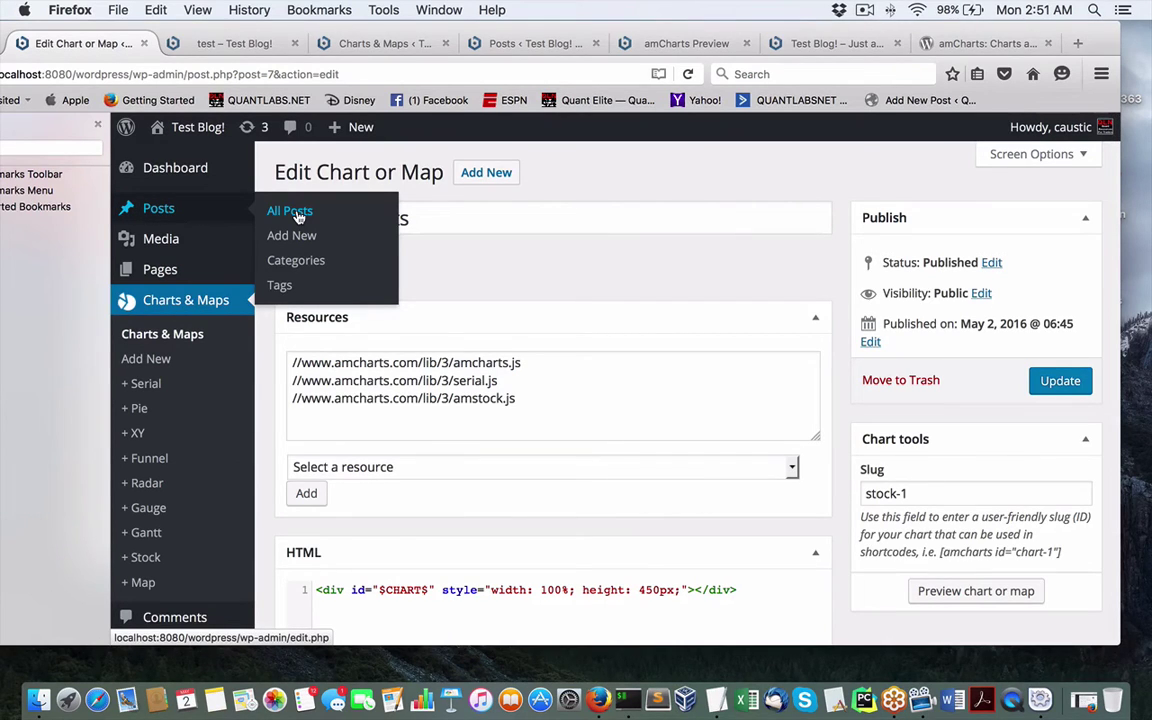
{"action": "left_click", "coordinate": [1014, 43]}
{"action": "left_click", "coordinate": [75, 44]}
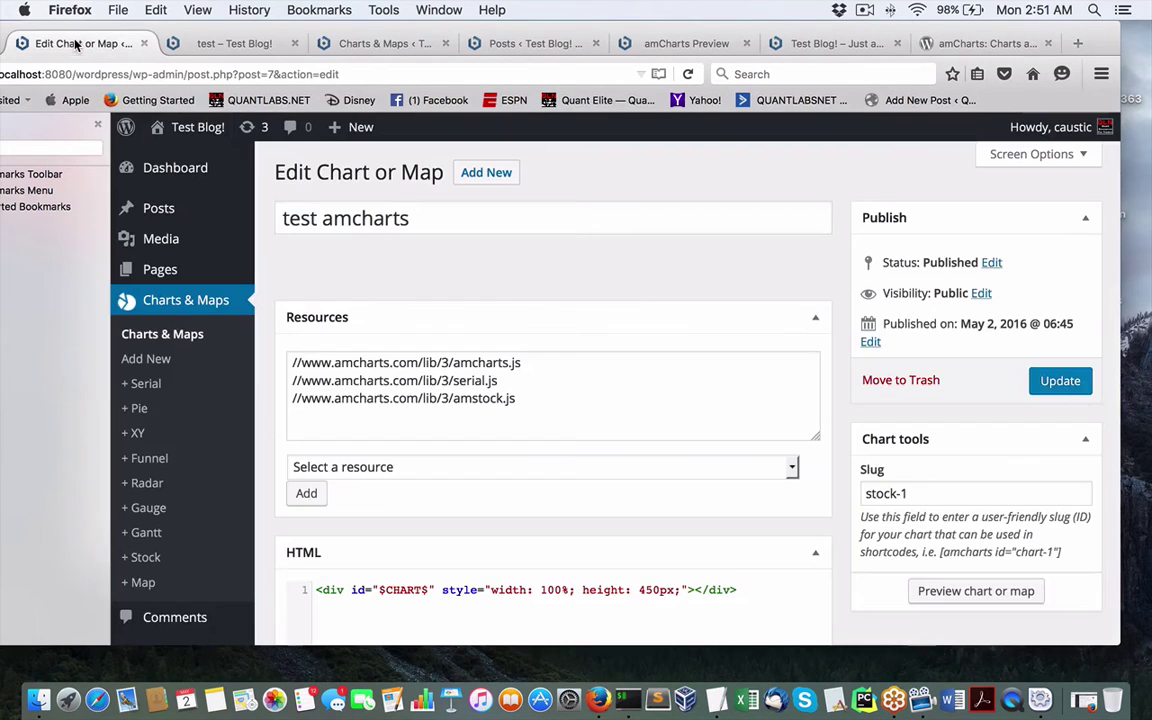
{"action": "mouse_move", "coordinate": [244, 221]}
{"action": "left_click", "coordinate": [309, 220]}
{"action": "mouse_move", "coordinate": [316, 350]}
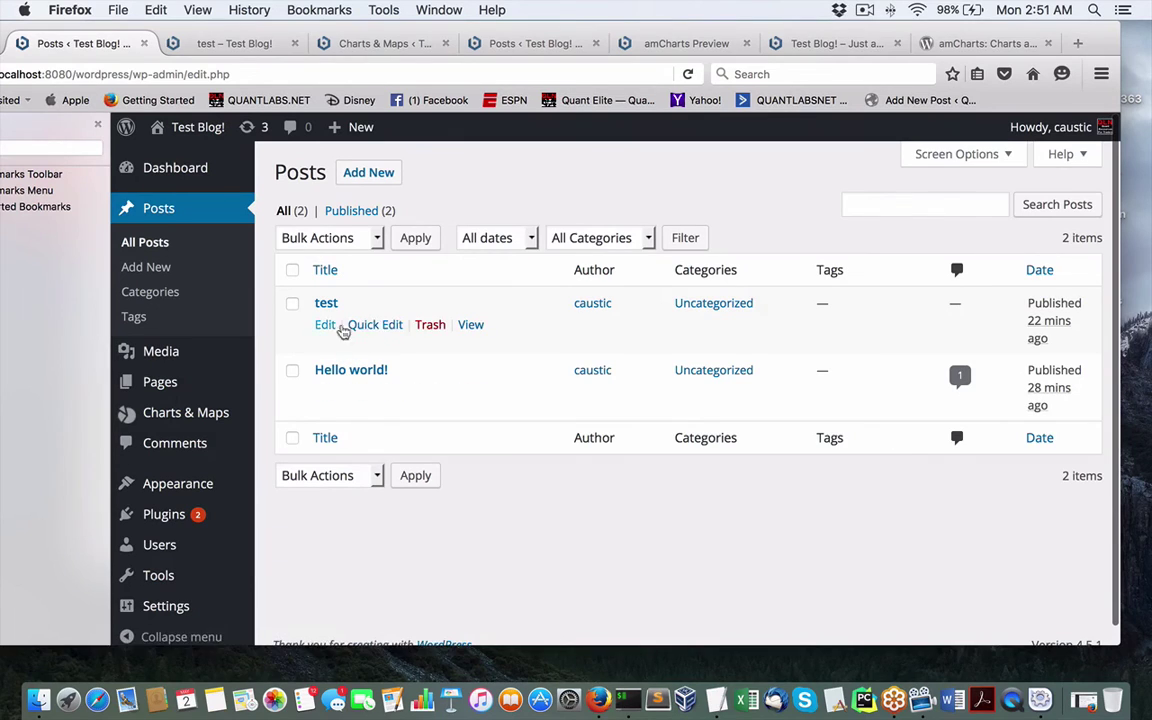
{"action": "left_click", "coordinate": [470, 326], "text": "super"}
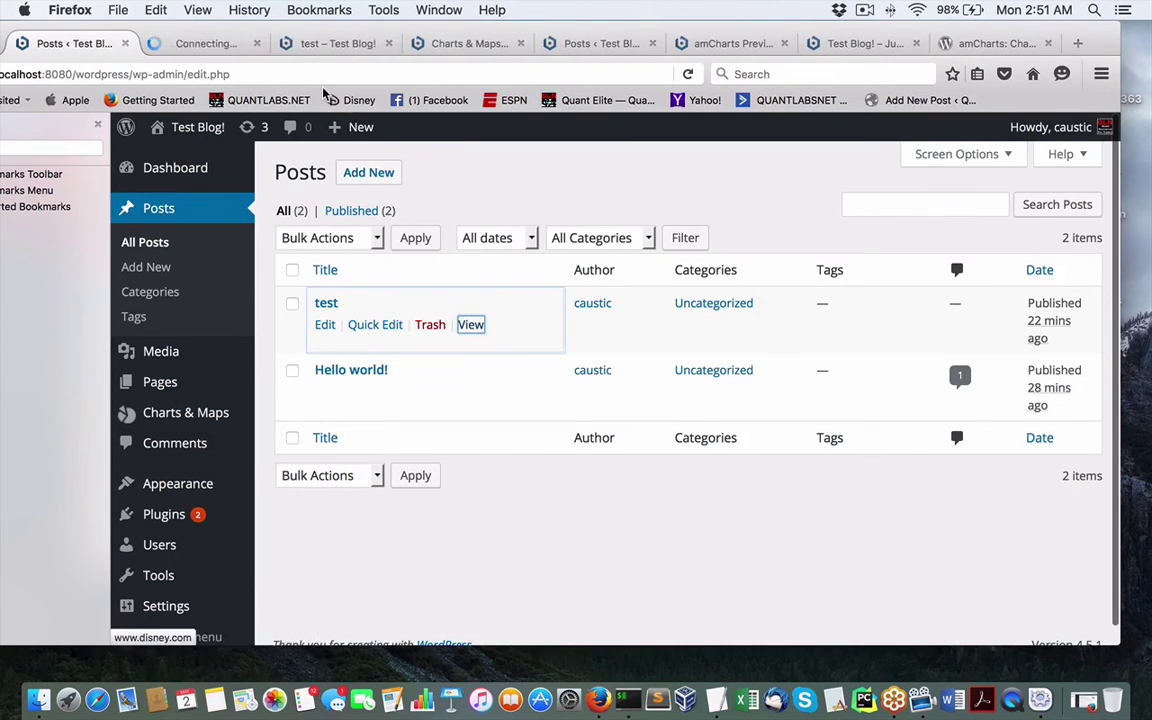
{"action": "left_click", "coordinate": [205, 43]}
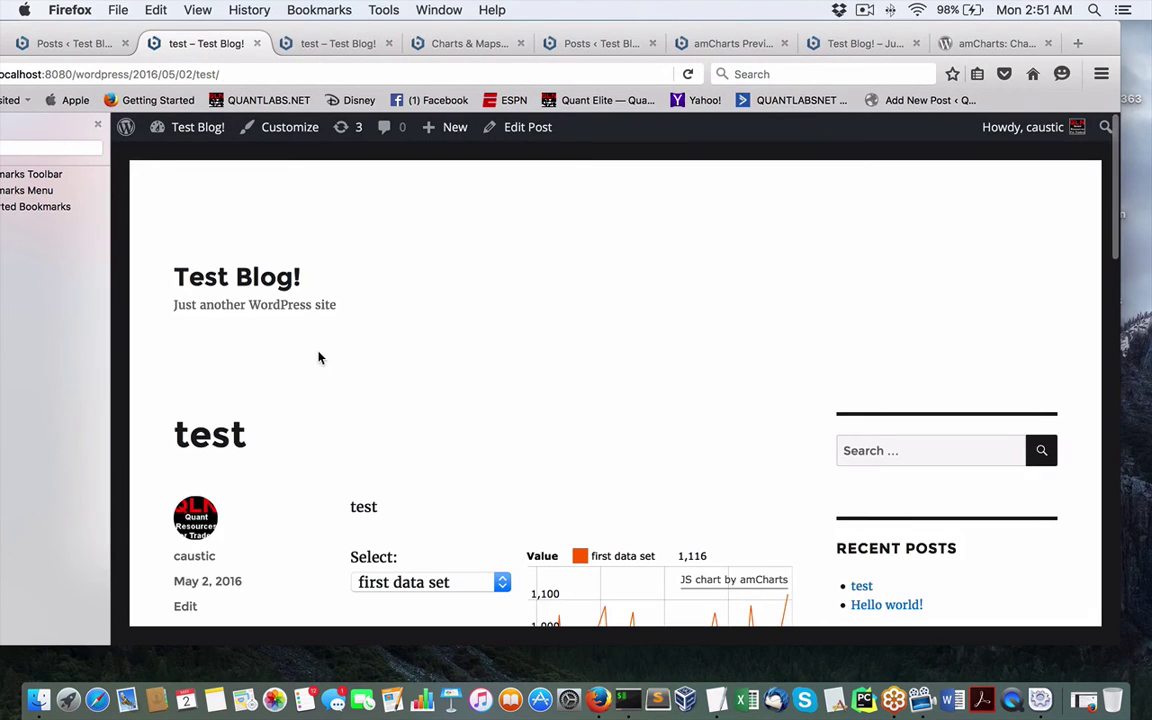
Examine the embedded stock chart in the test post, including its data set selector, date range, zoom periods and value and volume panels
{"action": "scroll", "coordinate": [432, 374], "scroll_direction": "down", "scroll_amount": 2}
{"action": "scroll", "coordinate": [432, 374], "scroll_direction": "down", "scroll_amount": 3}
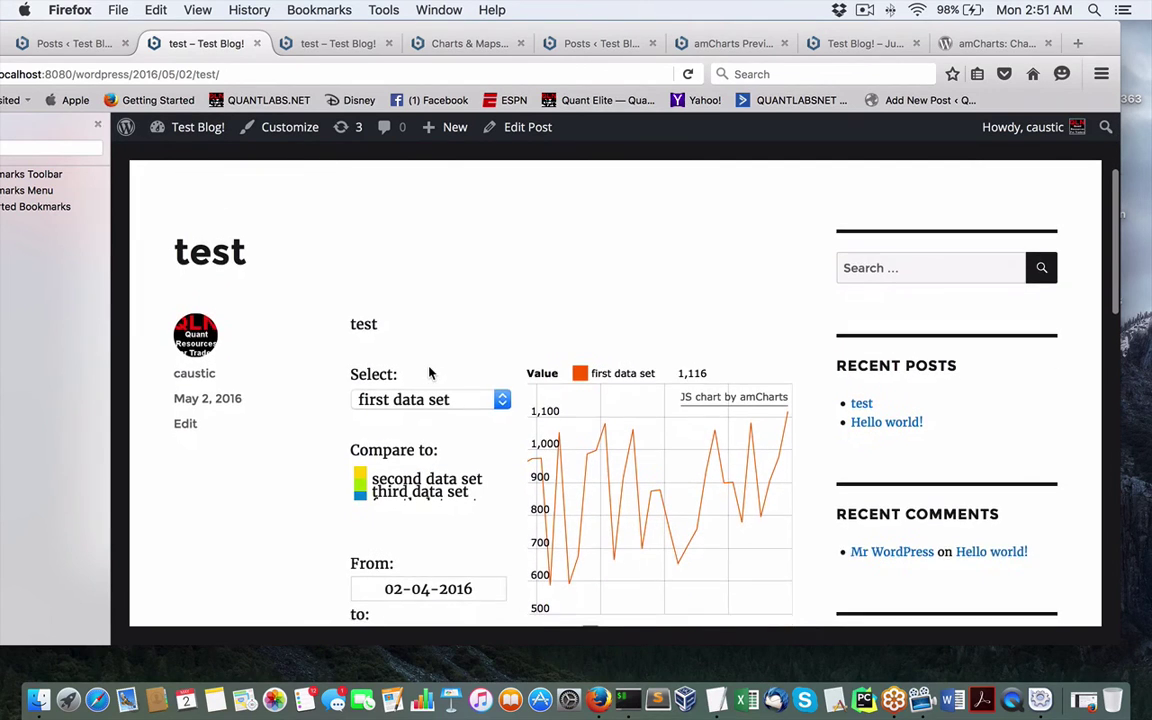
{"action": "scroll", "coordinate": [430, 372], "scroll_direction": "down", "scroll_amount": 2}
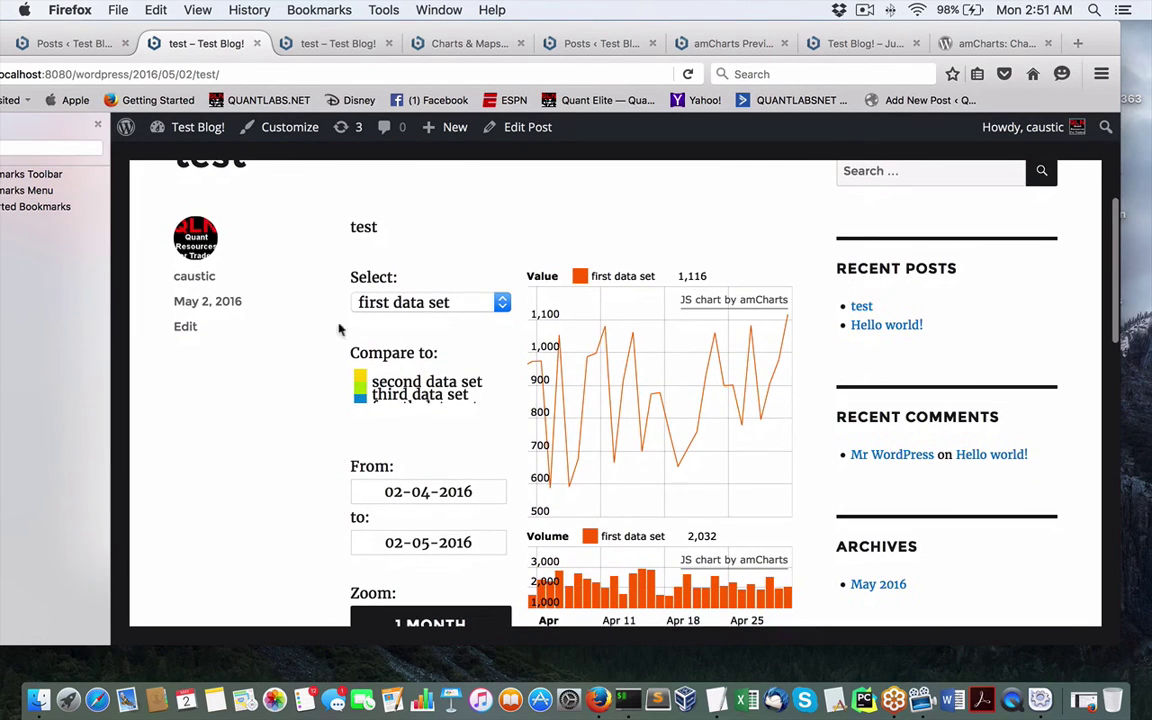
{"action": "scroll", "coordinate": [355, 445], "scroll_direction": "down", "scroll_amount": 4}
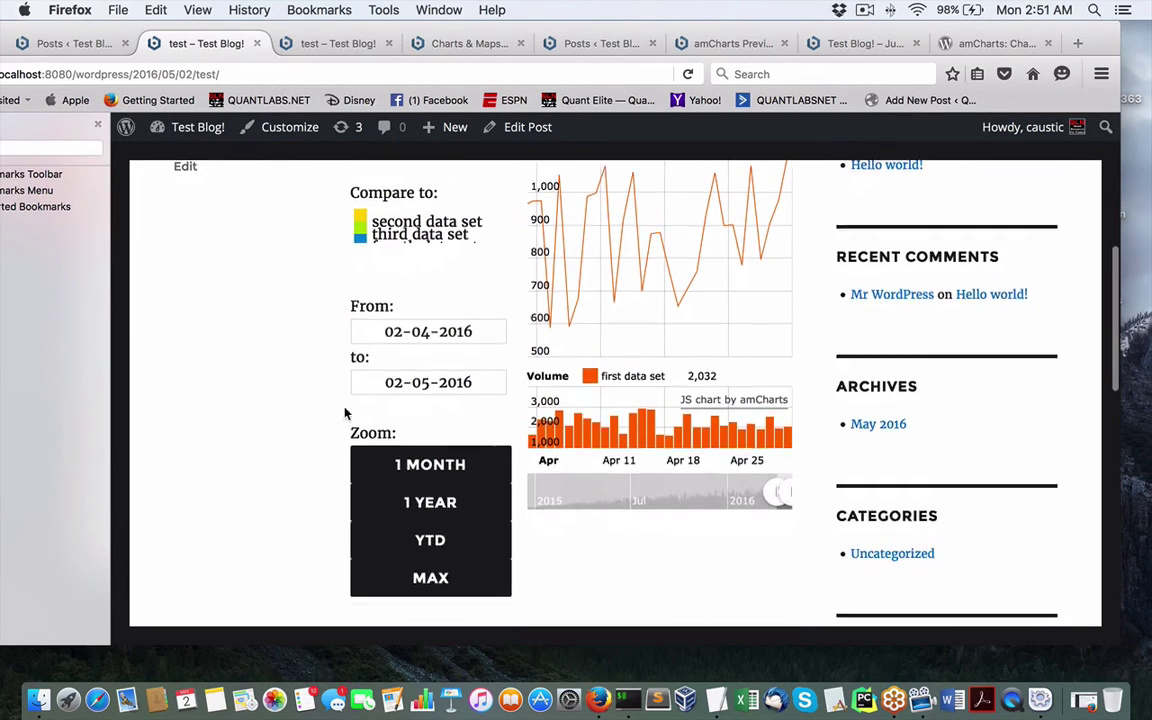
{"action": "scroll", "coordinate": [640, 270], "scroll_direction": "up", "scroll_amount": 1}
{"action": "scroll", "coordinate": [650, 300], "scroll_direction": "up", "scroll_amount": 2}
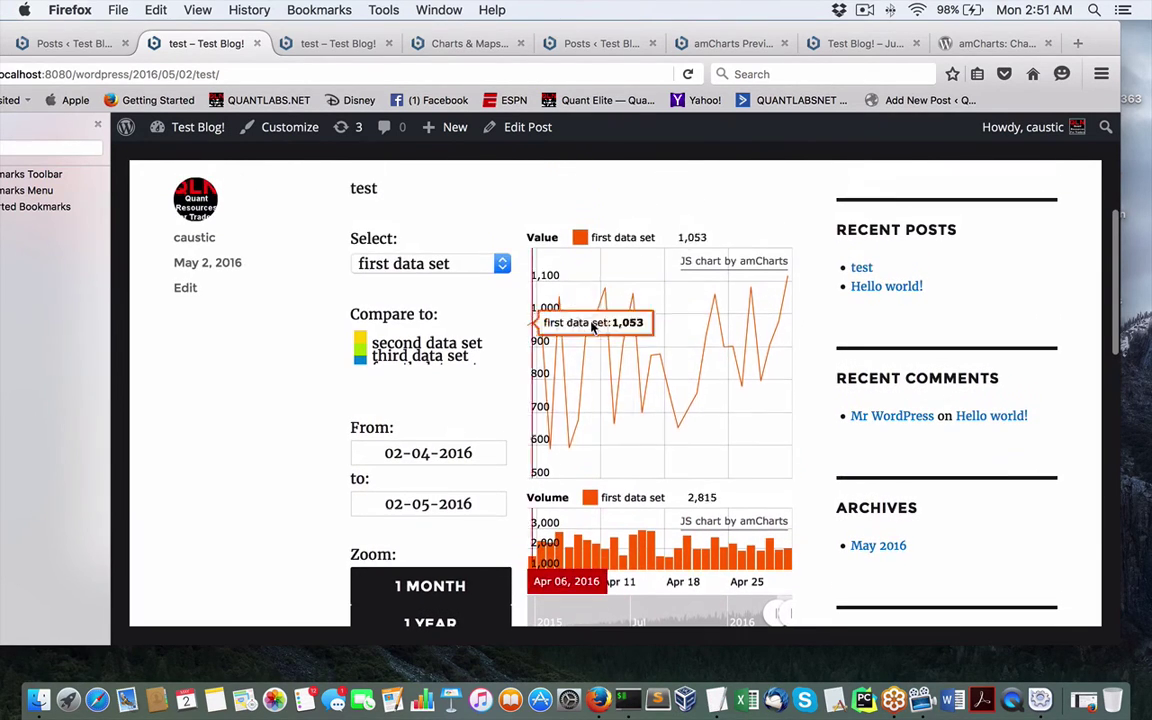
{"action": "scroll", "coordinate": [753, 360], "scroll_direction": "down", "scroll_amount": 2}
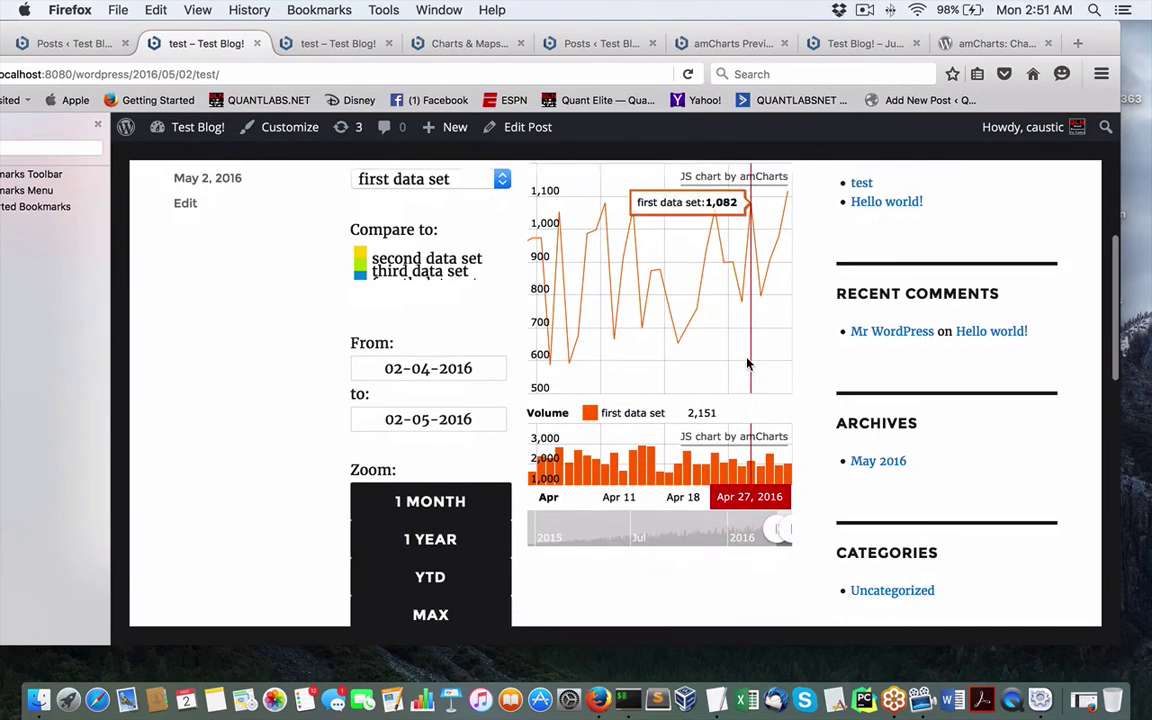
{"action": "scroll", "coordinate": [758, 365], "scroll_direction": "up", "scroll_amount": 3}
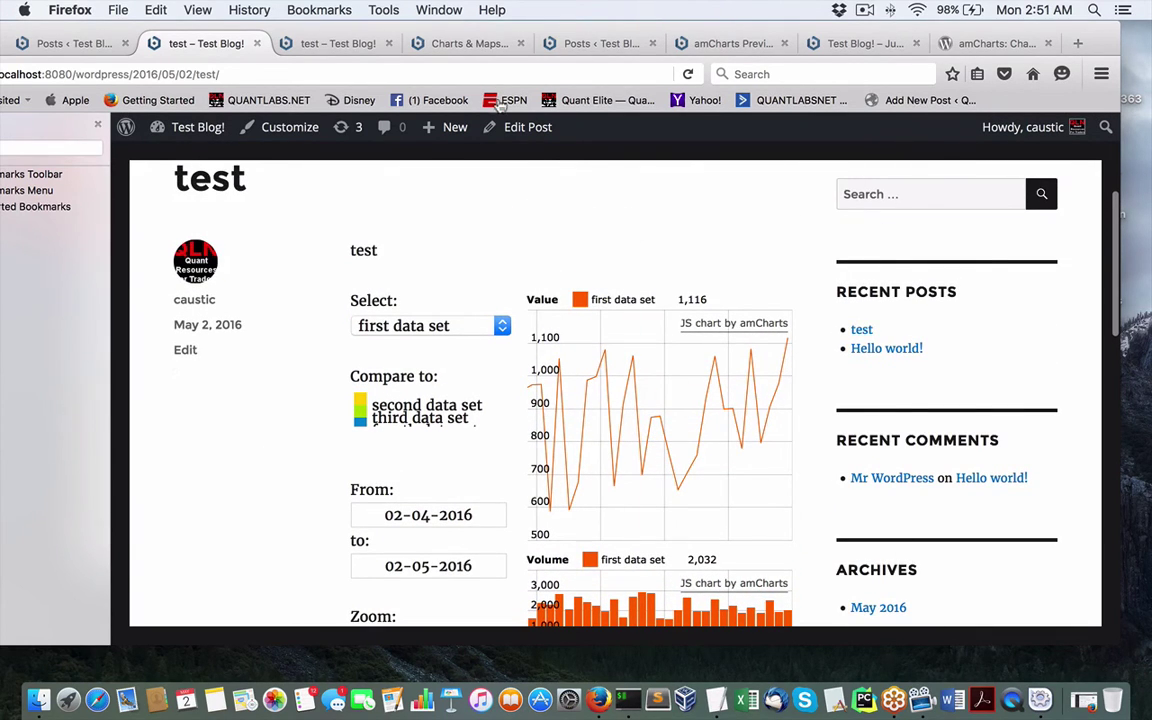
{"action": "left_click", "coordinate": [58, 52]}
{"action": "scroll", "coordinate": [342, 270], "scroll_direction": "down", "scroll_amount": 1}
{"action": "left_click", "coordinate": [199, 46]}
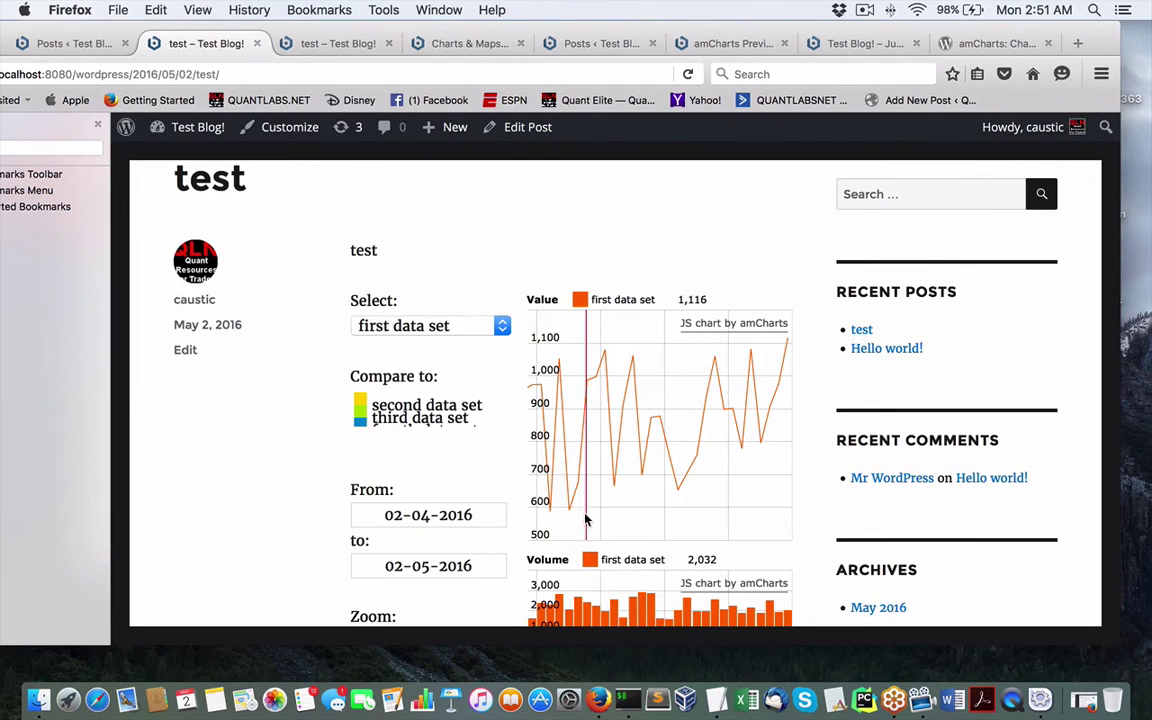
Zoom the embedded chart to the YTD period and check its value and volume graphs
{"action": "scroll", "coordinate": [588, 510], "scroll_direction": "down", "scroll_amount": 5}
{"action": "scroll", "coordinate": [592, 503], "scroll_direction": "down", "scroll_amount": 2}
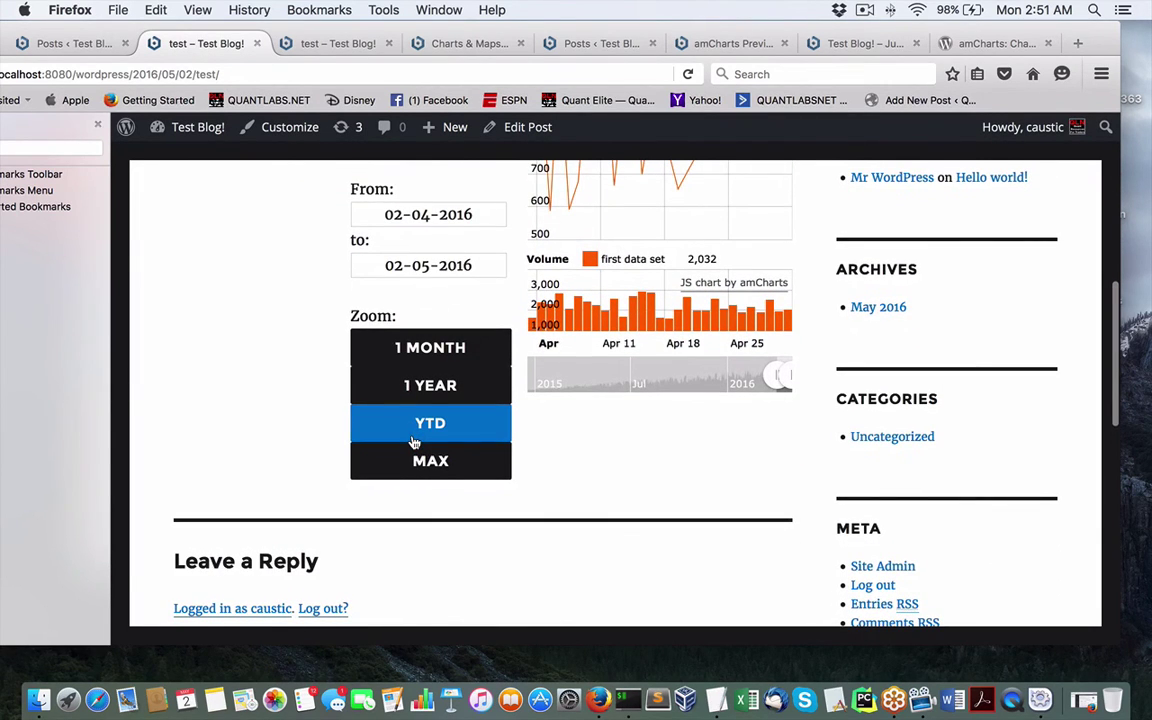
{"action": "left_click", "coordinate": [414, 442]}
{"action": "scroll", "coordinate": [674, 442], "scroll_direction": "up", "scroll_amount": 5}
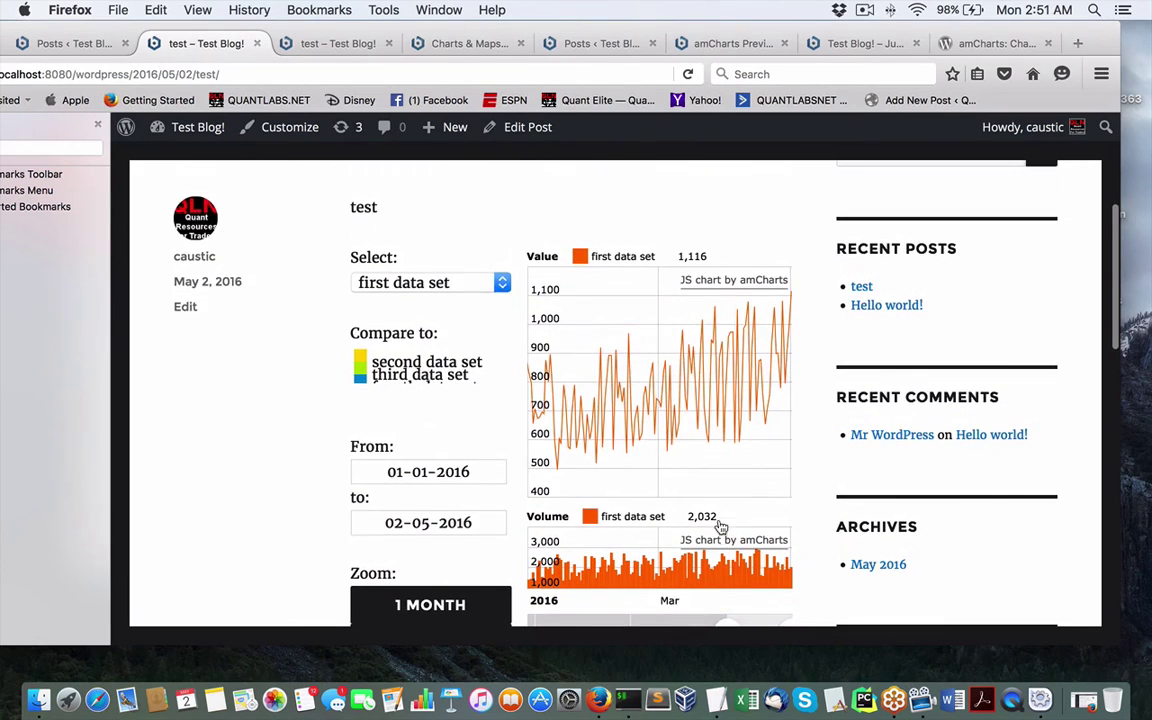
Adjust both ends of the chart's scrollbar range to show 04-06-2015 to 23-12-2015
{"action": "scroll", "coordinate": [720, 527], "scroll_direction": "down", "scroll_amount": 2}
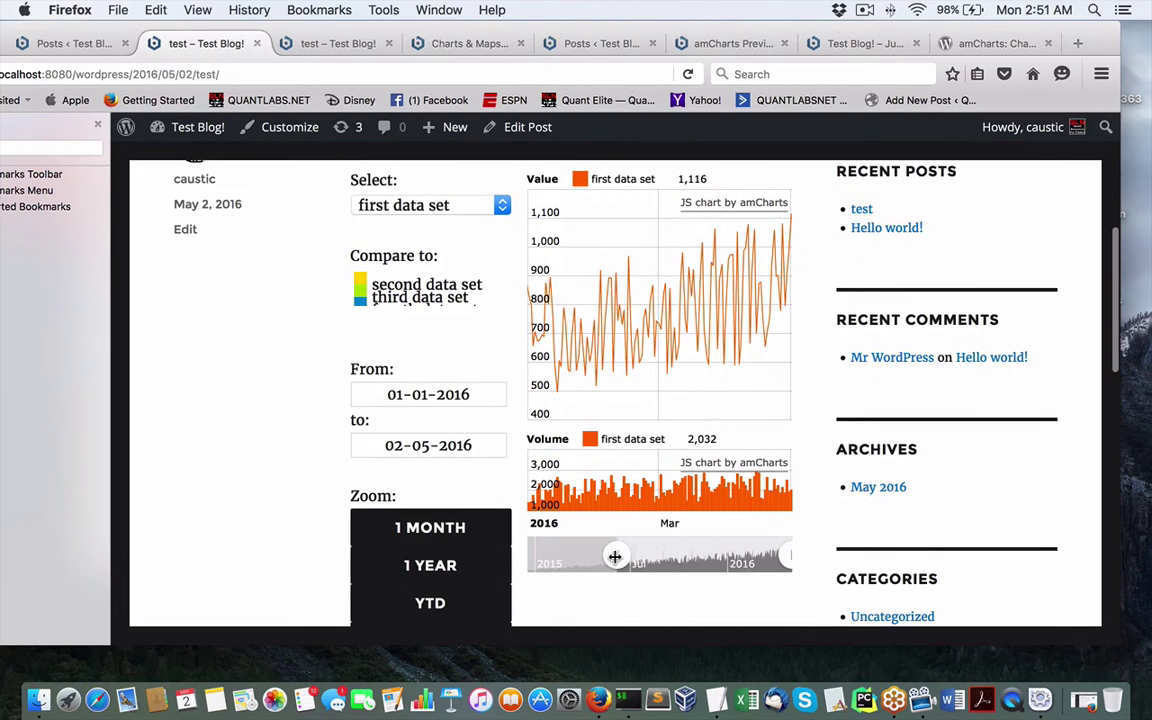
{"action": "left_click_drag", "start_coordinate": [614, 557], "coordinate": [616, 556]}
{"action": "left_click_drag", "start_coordinate": [735, 559], "coordinate": [723, 564]}
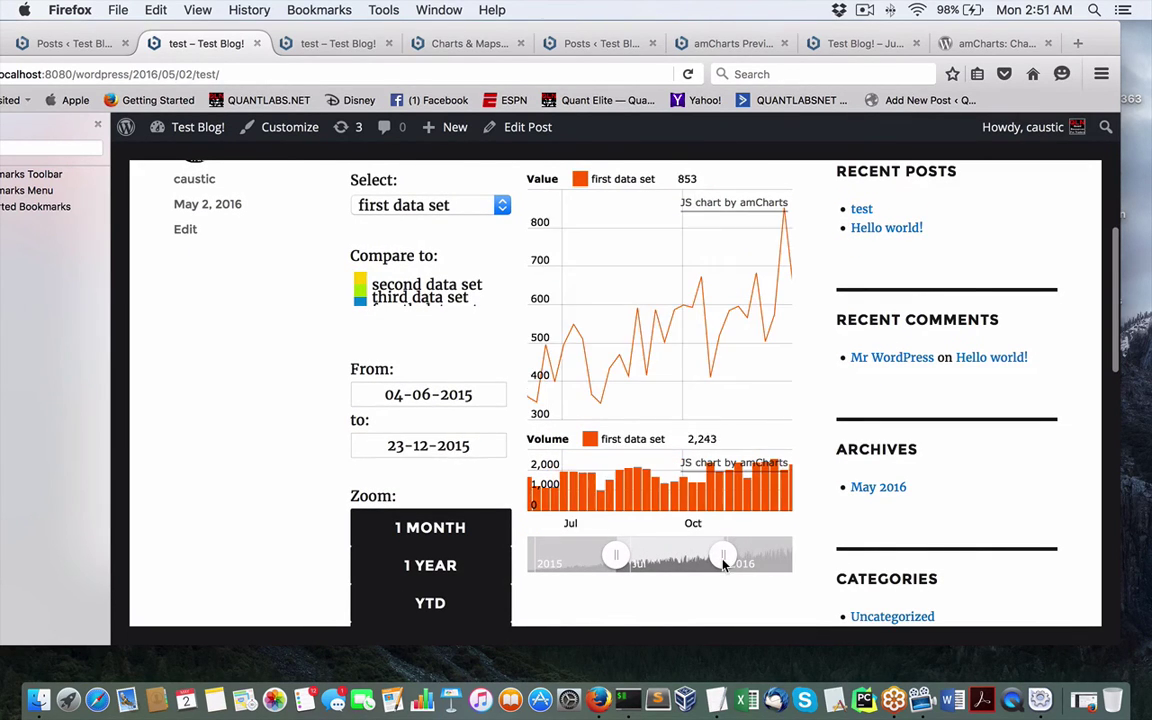
Look over the whole test post, from its title and embedded chart to the comment form
{"action": "scroll", "coordinate": [637, 514], "scroll_direction": "up", "scroll_amount": 5}
{"action": "scroll", "coordinate": [637, 514], "scroll_direction": "down", "scroll_amount": 4}
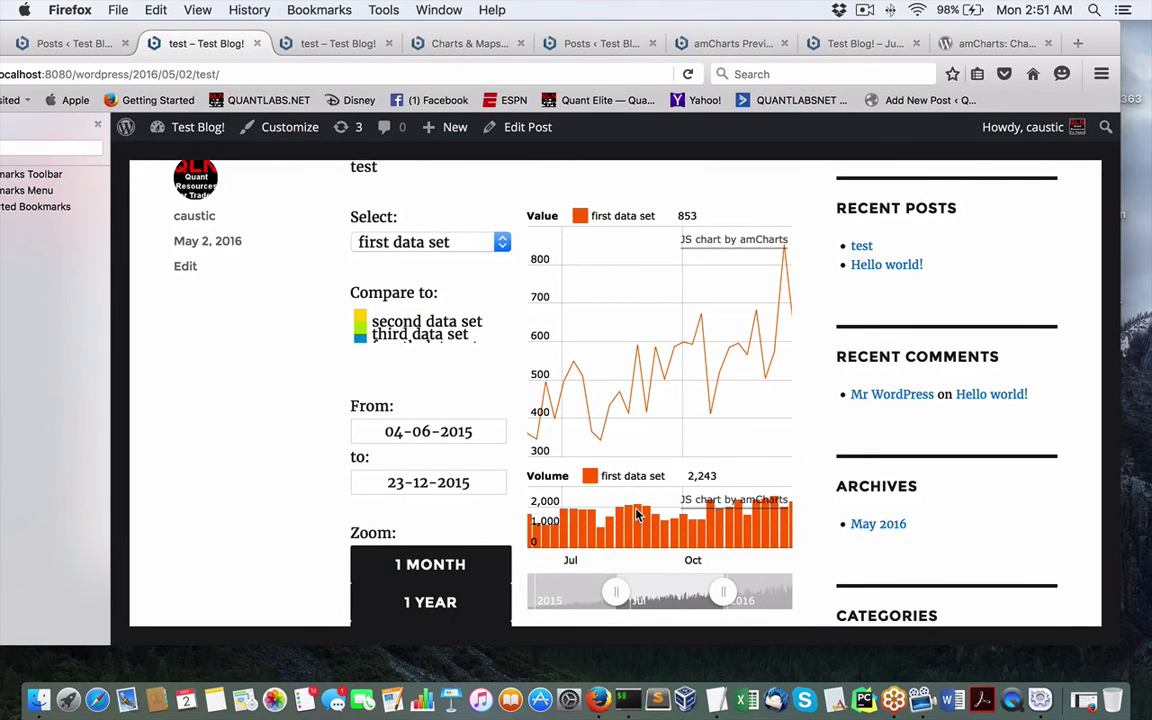
{"action": "scroll", "coordinate": [637, 514], "scroll_direction": "up", "scroll_amount": 4}
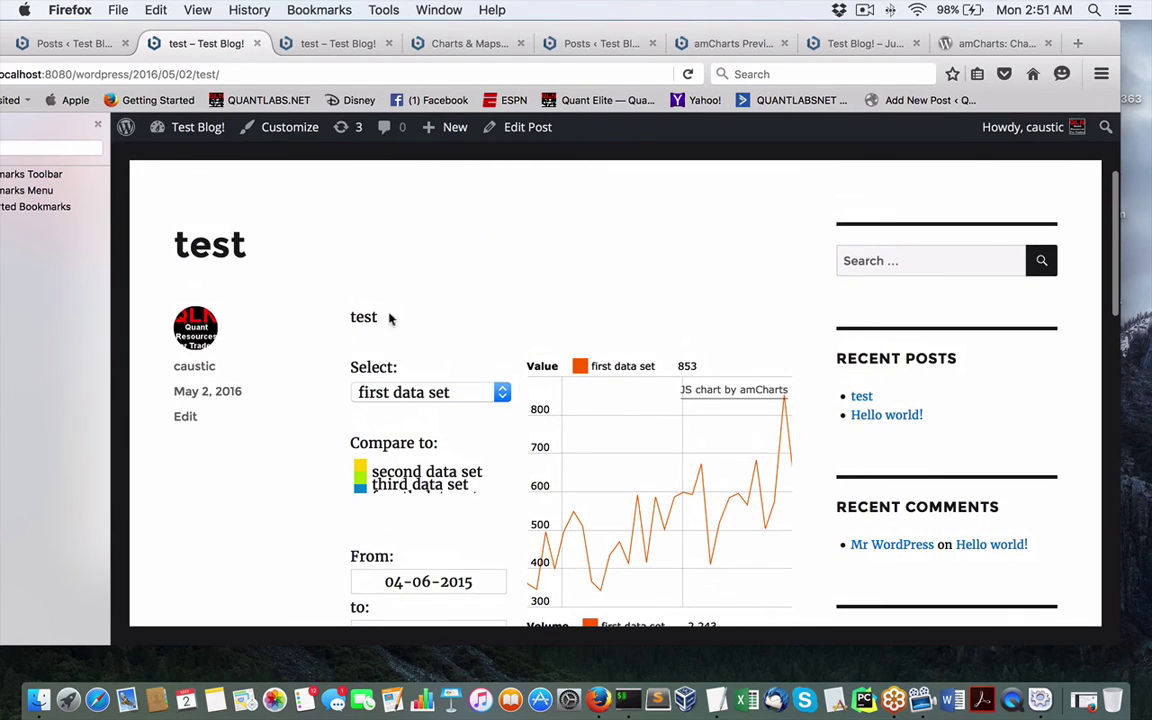
{"action": "scroll", "coordinate": [599, 347], "scroll_direction": "down", "scroll_amount": 10}
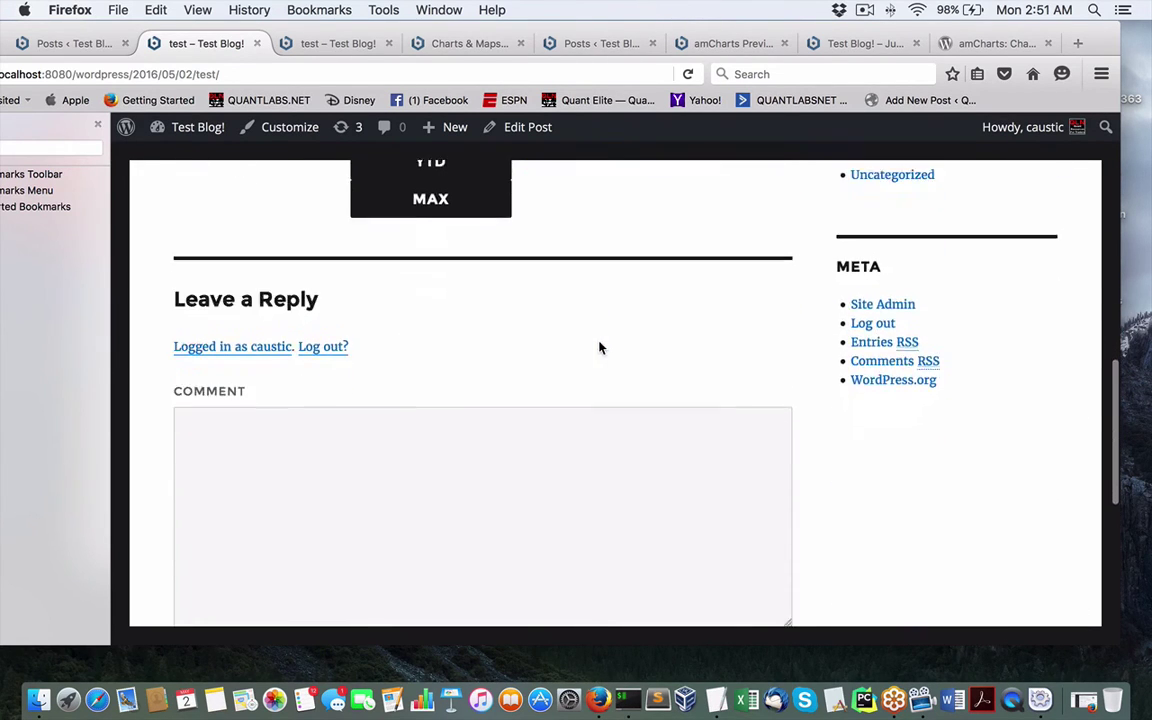
{"action": "scroll", "coordinate": [599, 347], "scroll_direction": "up", "scroll_amount": 12}
{"action": "scroll", "coordinate": [599, 347], "scroll_direction": "down", "scroll_amount": 10}
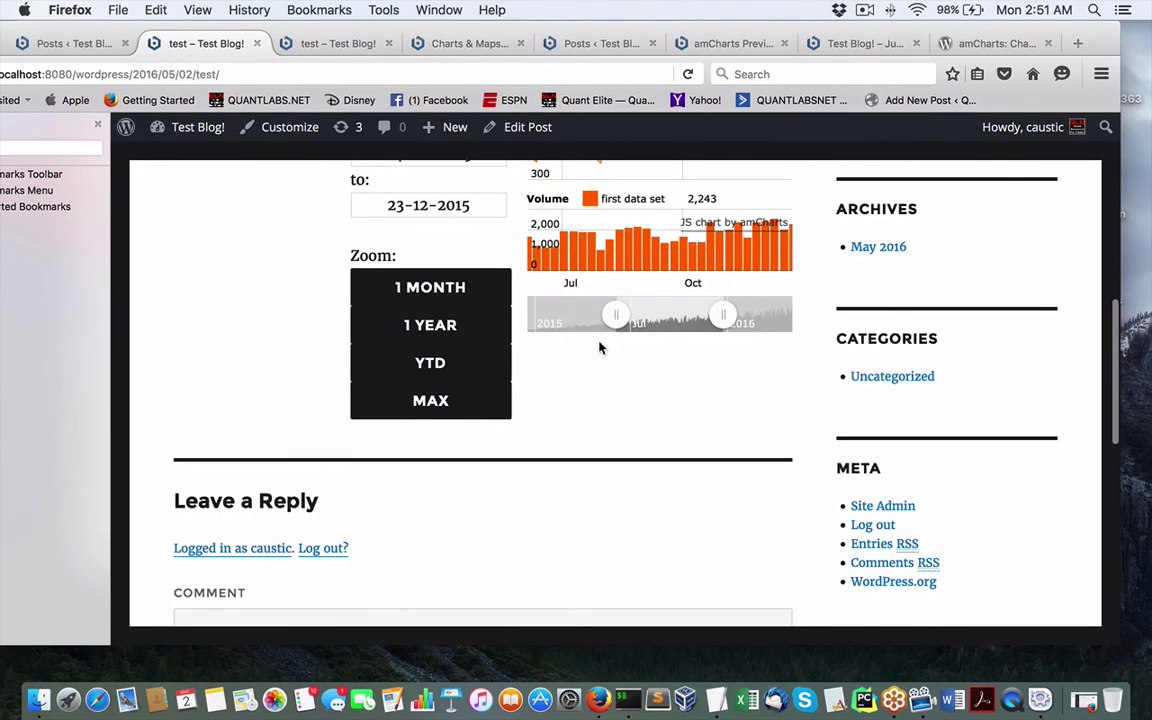
{"action": "scroll", "coordinate": [599, 347], "scroll_direction": "down", "scroll_amount": 2}
{"action": "scroll", "coordinate": [599, 347], "scroll_direction": "up", "scroll_amount": 8}
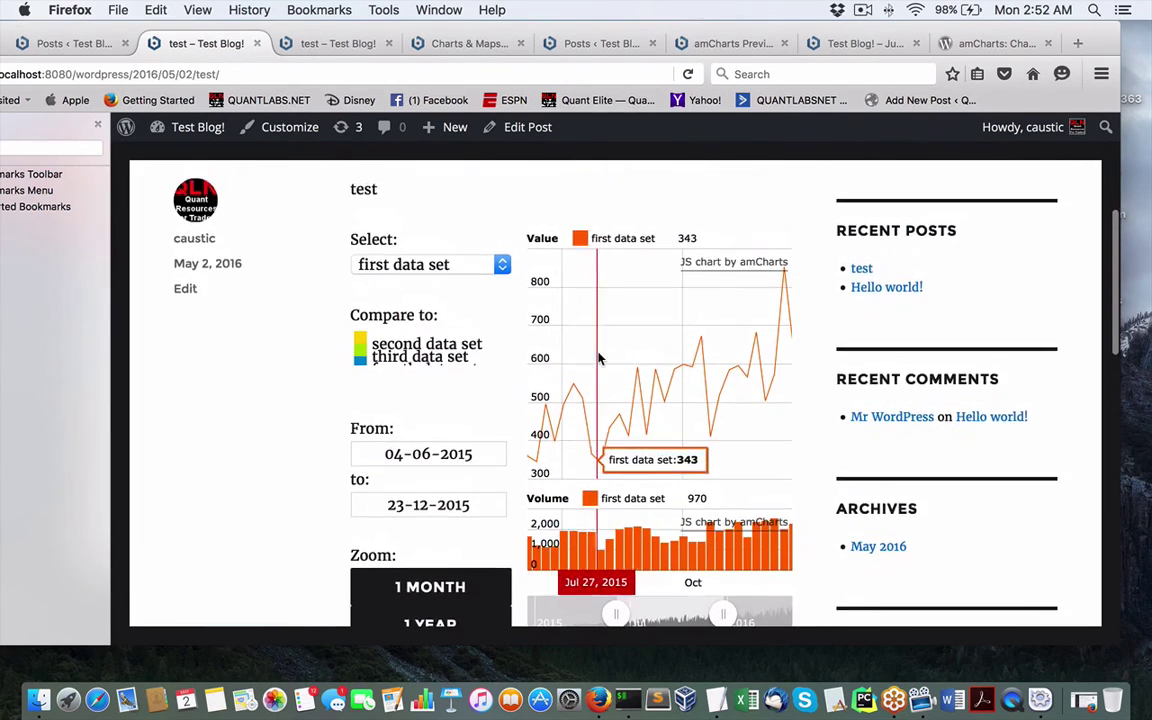
{"action": "scroll", "coordinate": [599, 358], "scroll_direction": "up", "scroll_amount": 3}
{"action": "scroll", "coordinate": [599, 358], "scroll_direction": "down", "scroll_amount": 6}
{"action": "scroll", "coordinate": [599, 358], "scroll_direction": "up", "scroll_amount": 2}
{"action": "scroll", "coordinate": [599, 358], "scroll_direction": "up", "scroll_amount": 5}
{"action": "scroll", "coordinate": [599, 355], "scroll_direction": "down", "scroll_amount": 2}
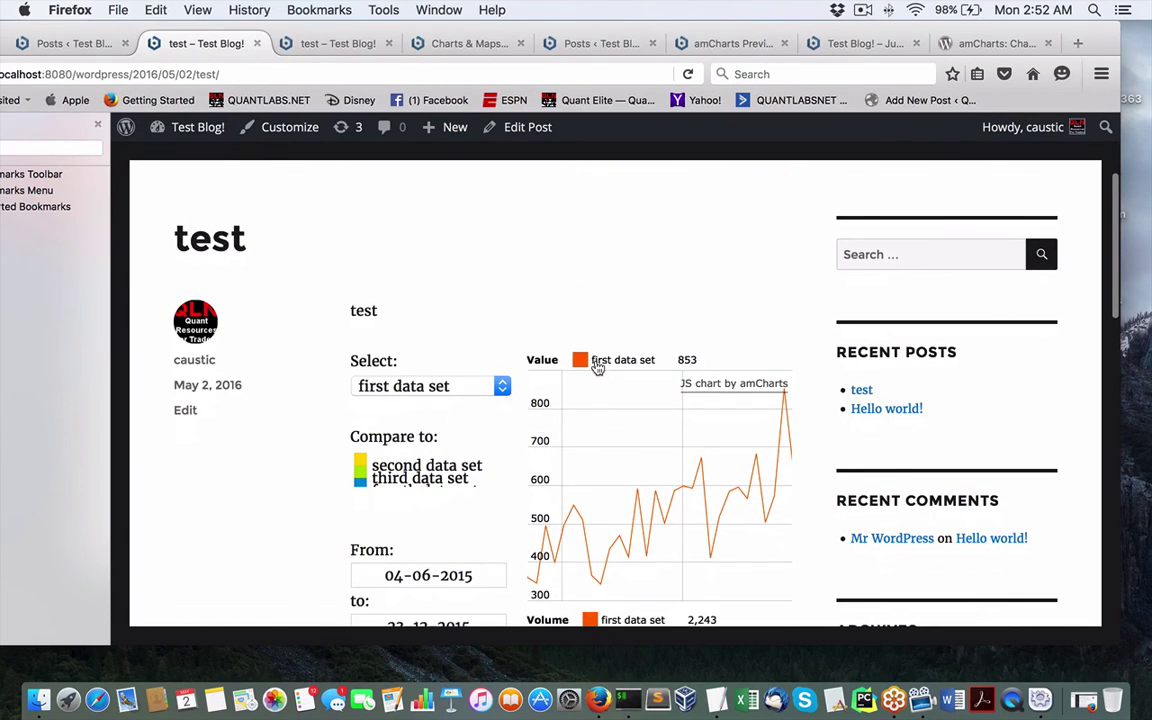
{"action": "scroll", "coordinate": [860, 170], "scroll_direction": "down", "scroll_amount": 1}
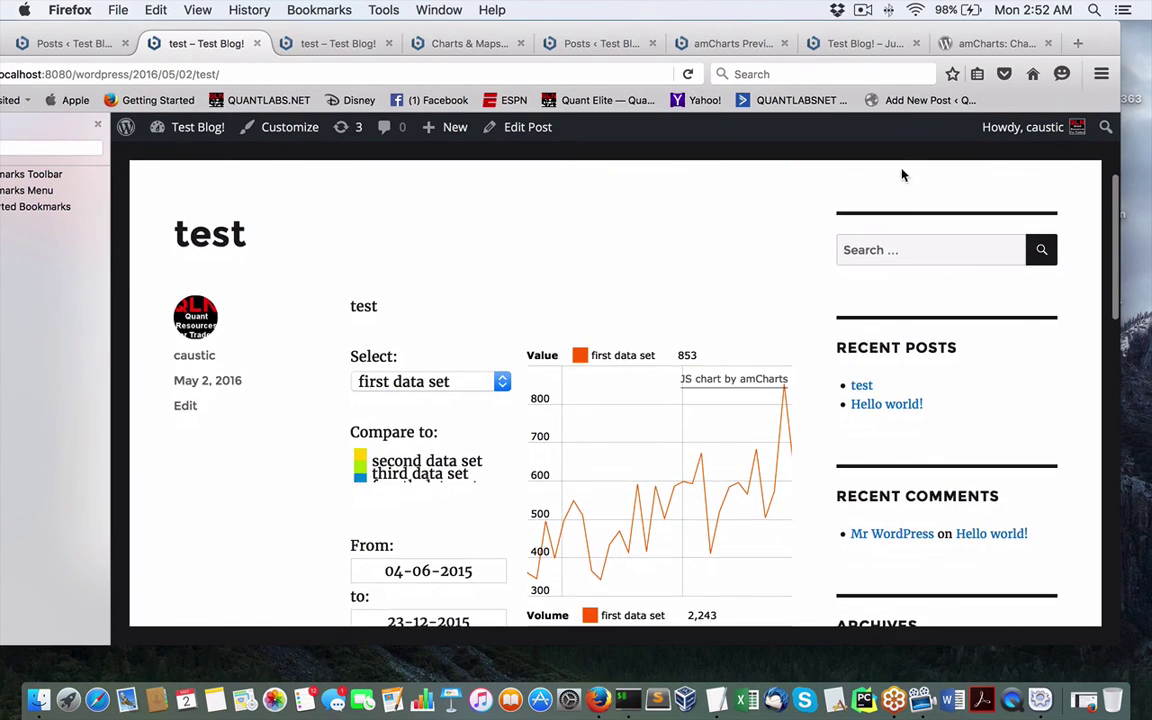
{"action": "left_click", "coordinate": [864, 10]}
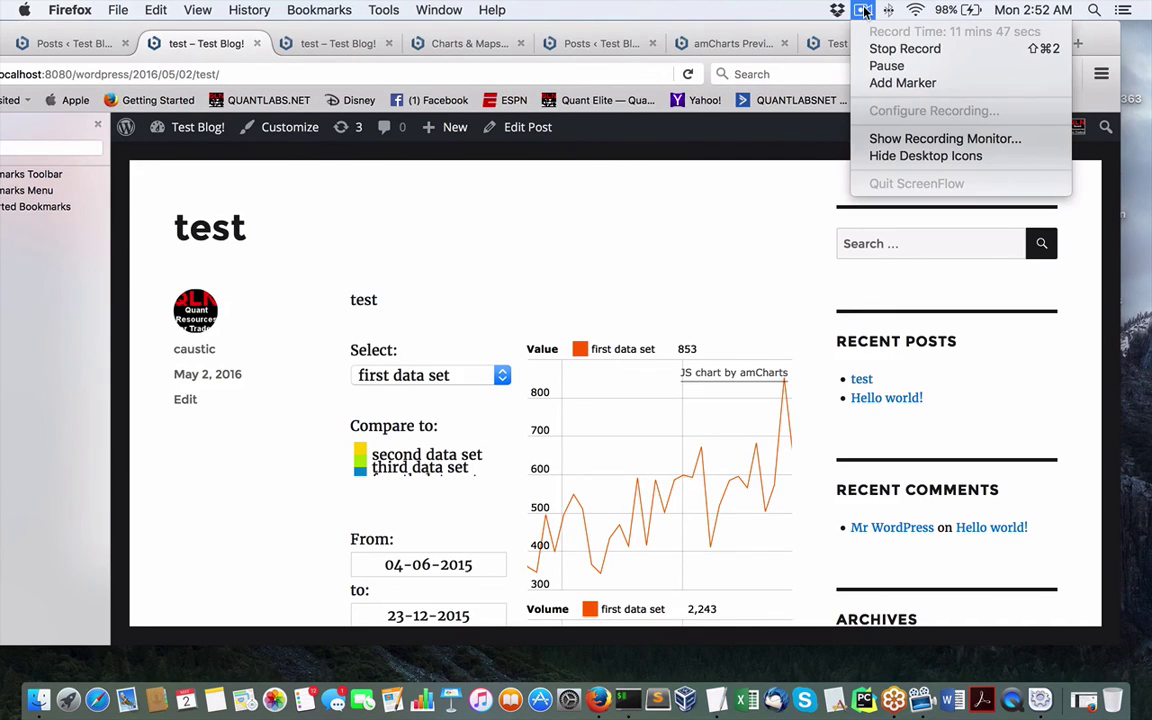